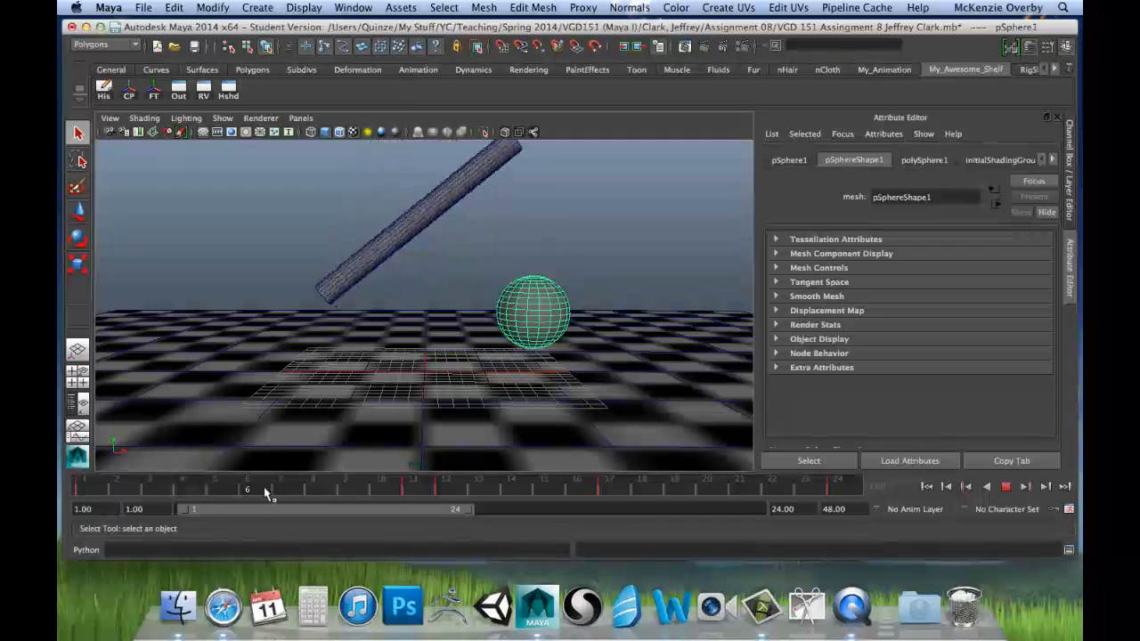
Step: Scrub through the animation to examine how the cylinder hits and squashes the sphere around frames 10 and 11, then return to frame 1
left_click(380, 490)
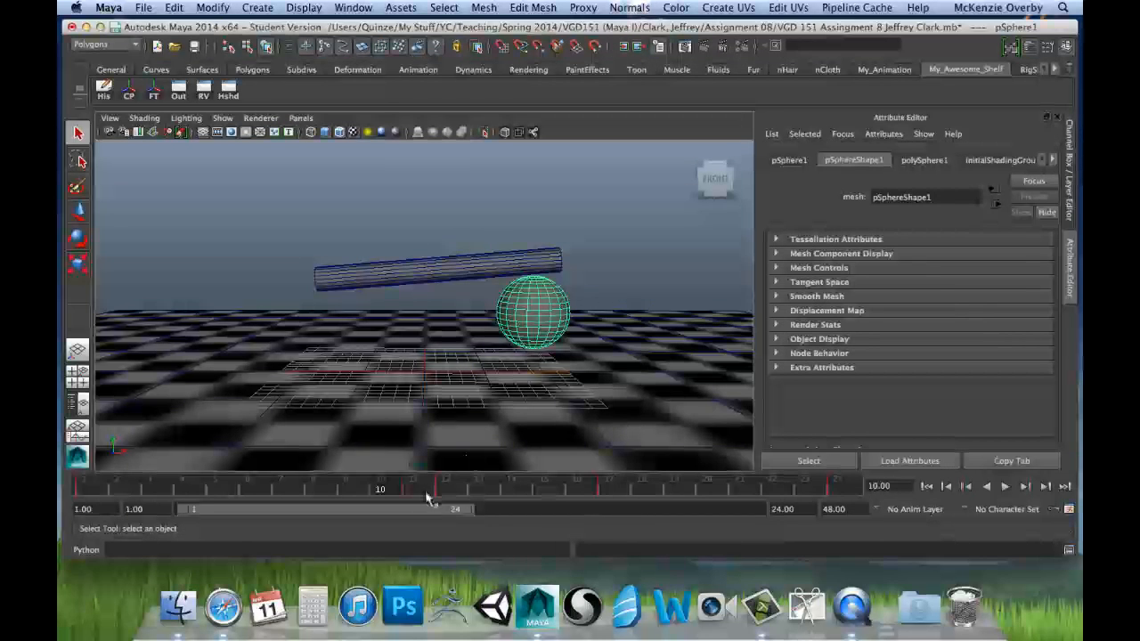
mouse_move(390, 494)
left_mouse_down()
mouse_move(410, 497)
mouse_move(394, 496)
left_mouse_up()
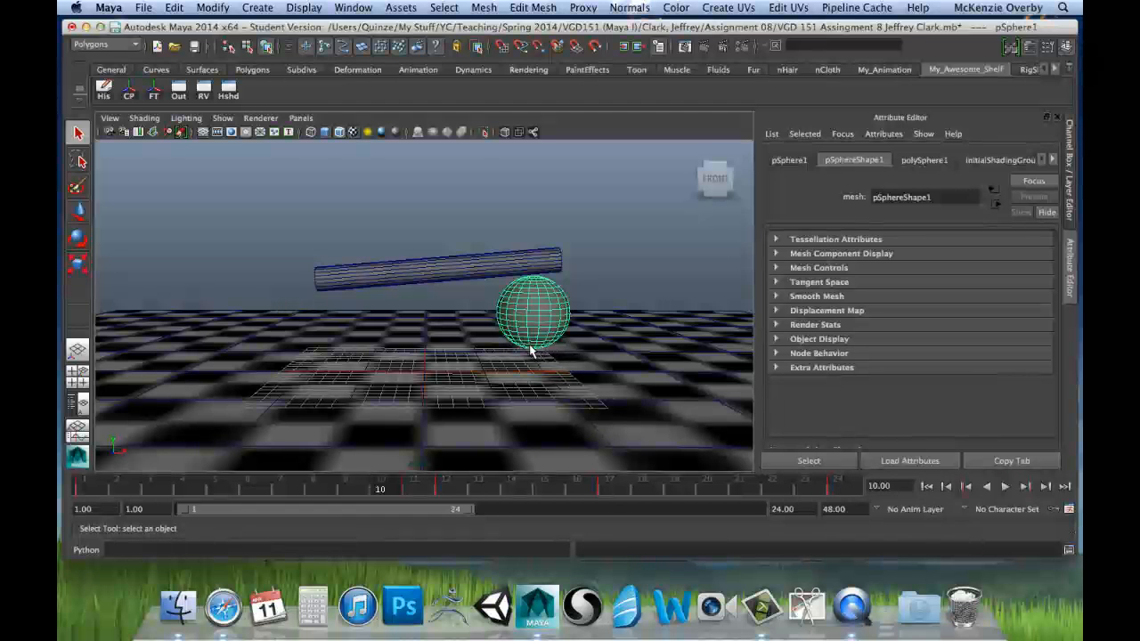
left_click(404, 490)
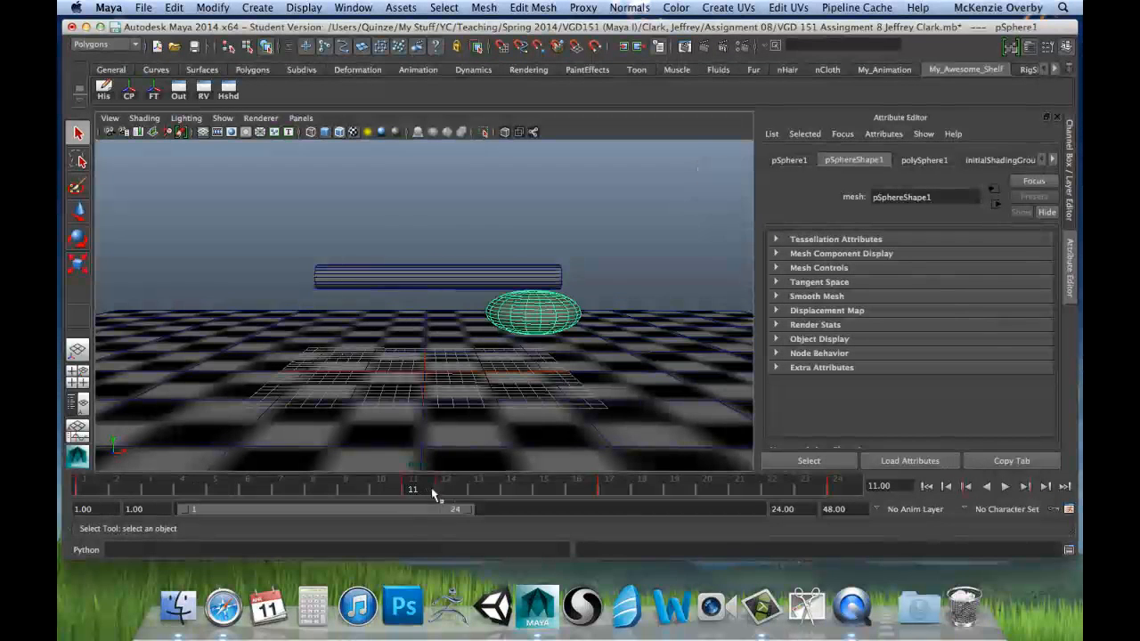
left_click_drag(437, 491, 771, 490)
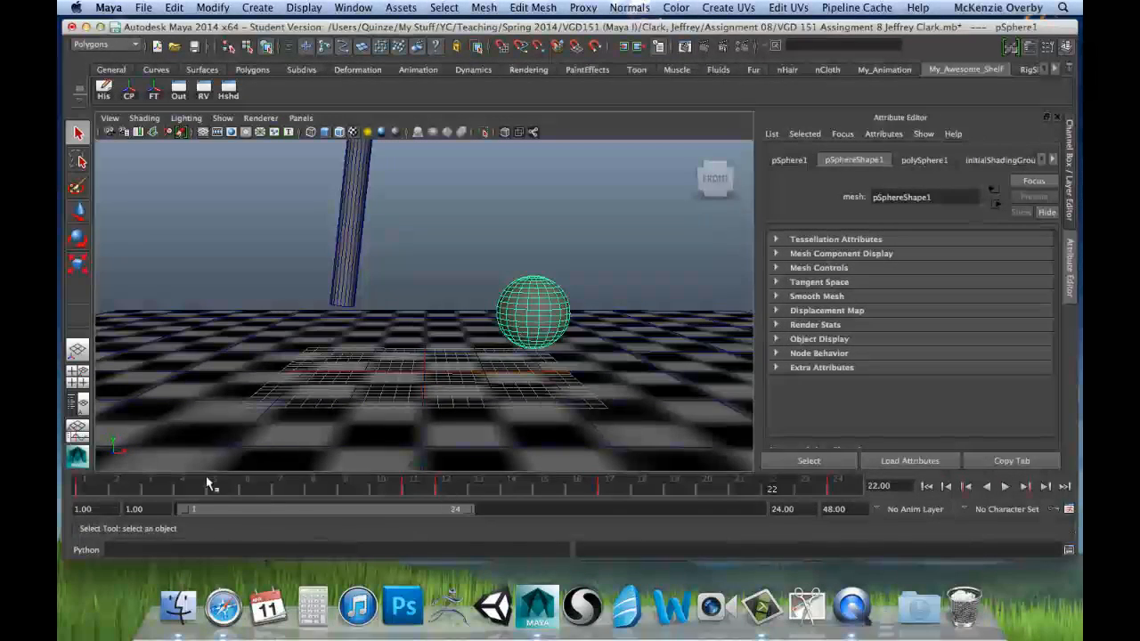
left_click_drag(132, 493, 86, 491)
Step: Examine the height of the sphere and cylinder above the floor plane in the perspective and front views
left_click_drag(509, 247, 503, 231, "alt")
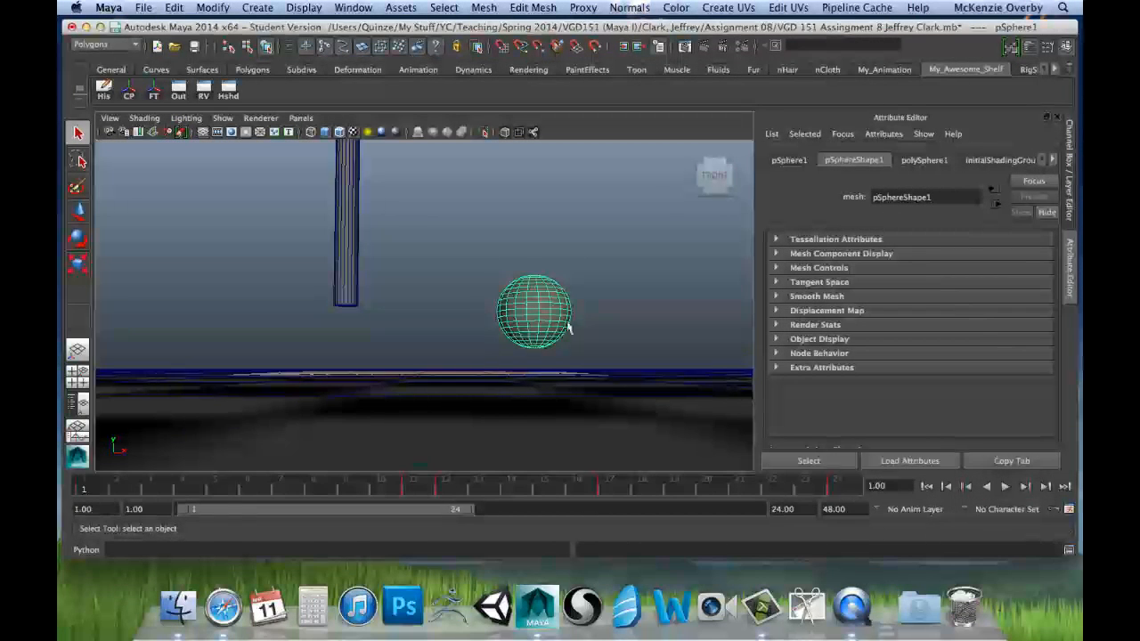
left_click_drag(461, 259, 402, 428, "alt")
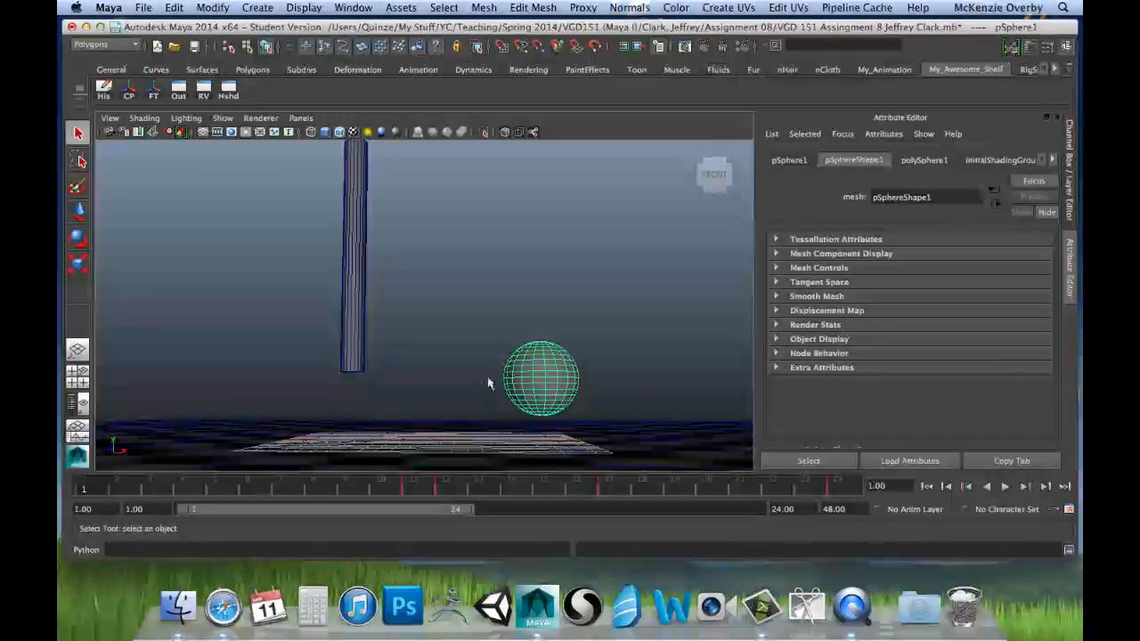
left_click_drag(549, 362, 580, 374, "alt")
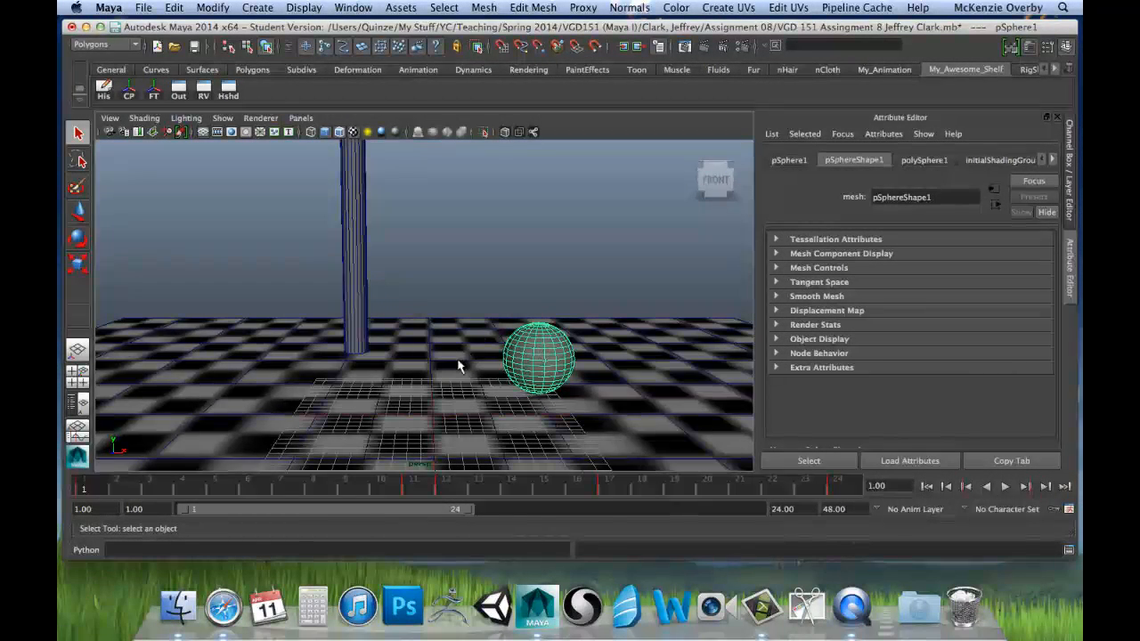
key("space")
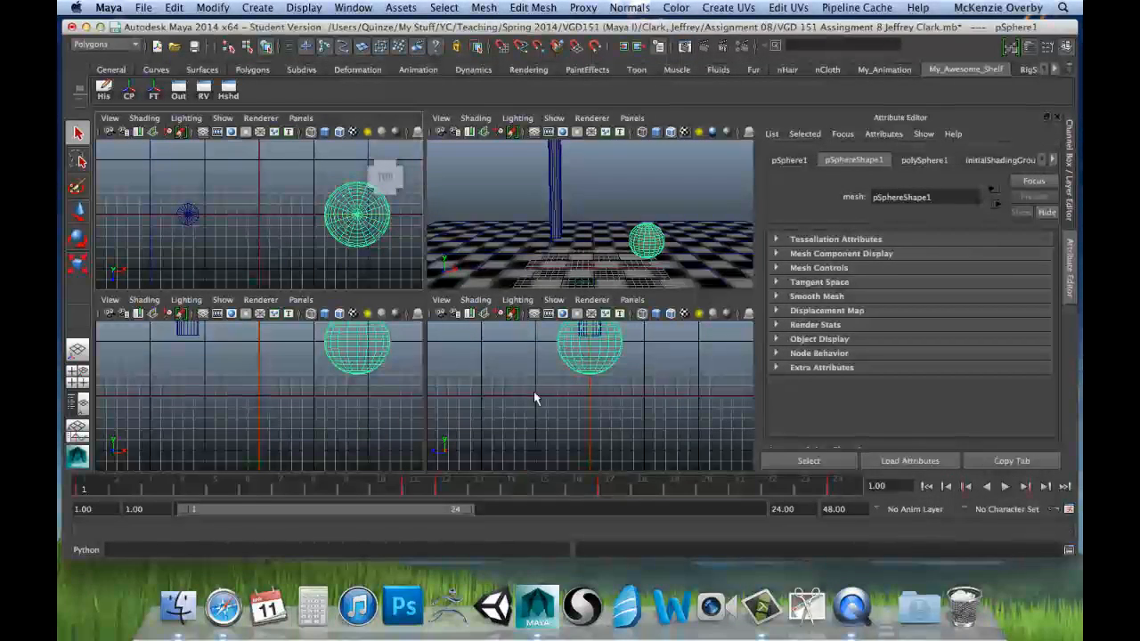
key("space")
middle_click_drag(412, 223, 448, 303, "alt")
key("space")
key("space")
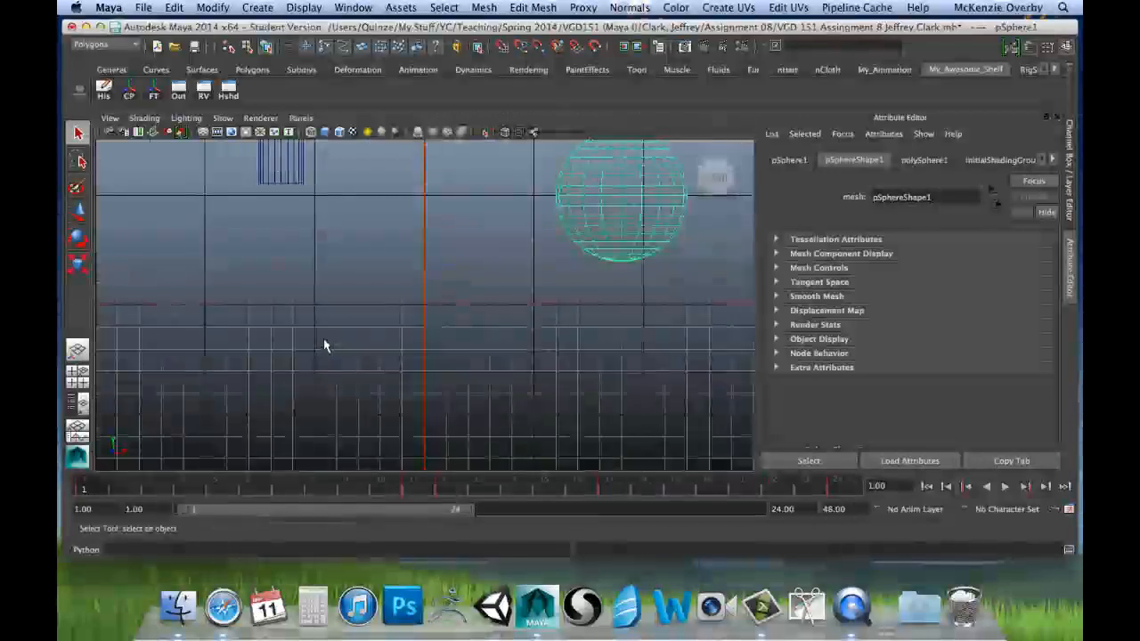
middle_click_drag(397, 178, 381, 319, "alt")
right_click_drag(506, 287, 344, 318, "alt")
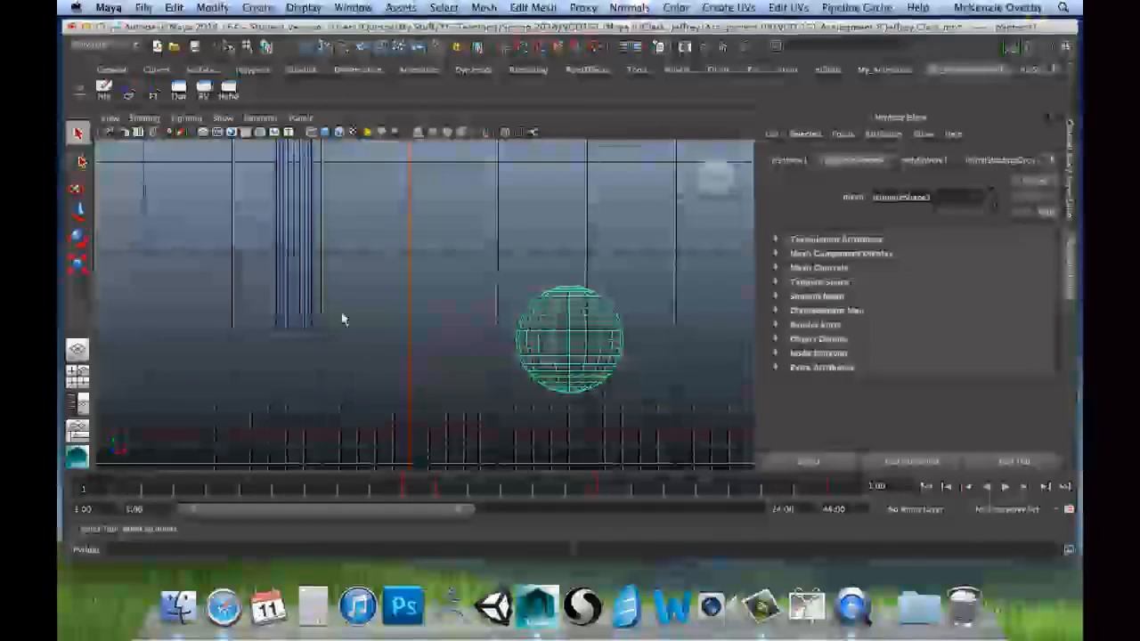
middle_click_drag(488, 330, 474, 299, "alt")
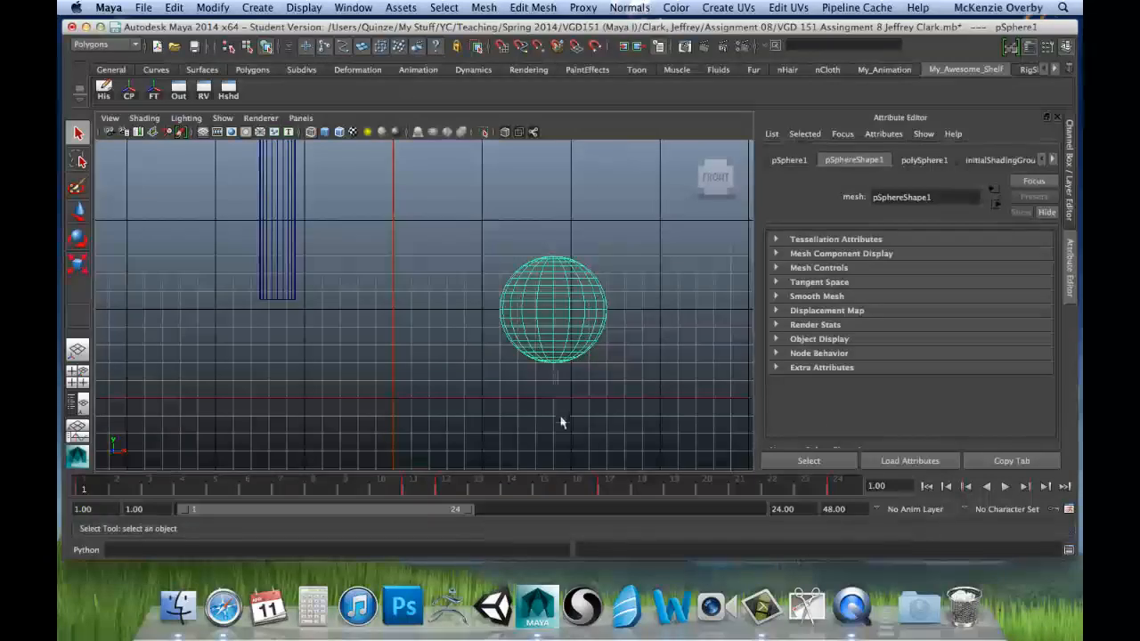
key("space")
key("space")
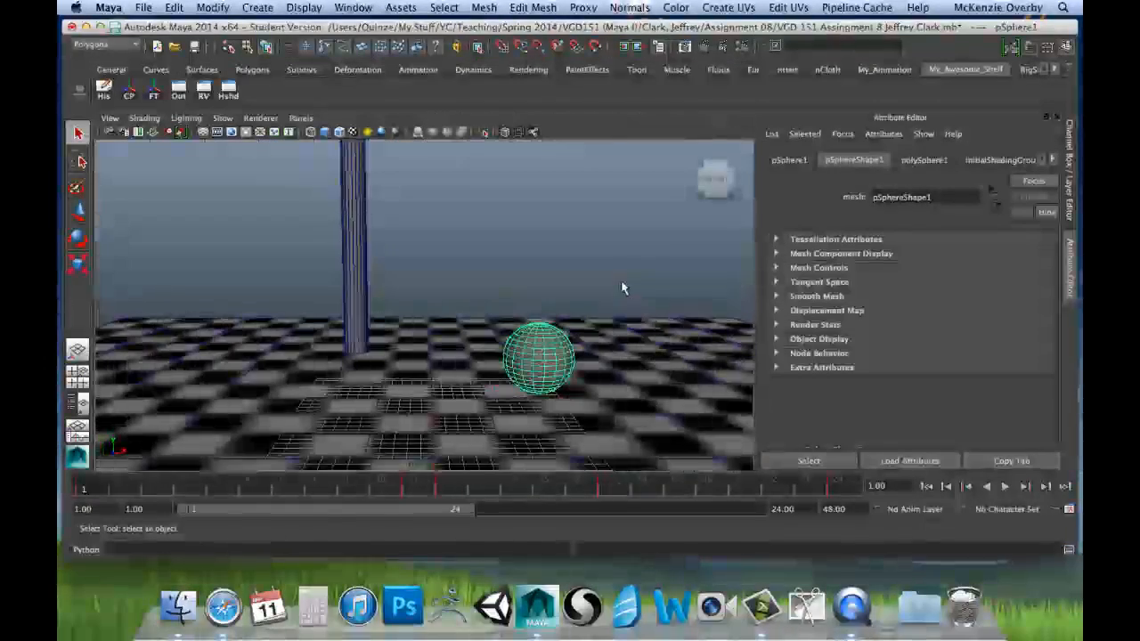
middle_click_drag(513, 397, 507, 345, "alt")
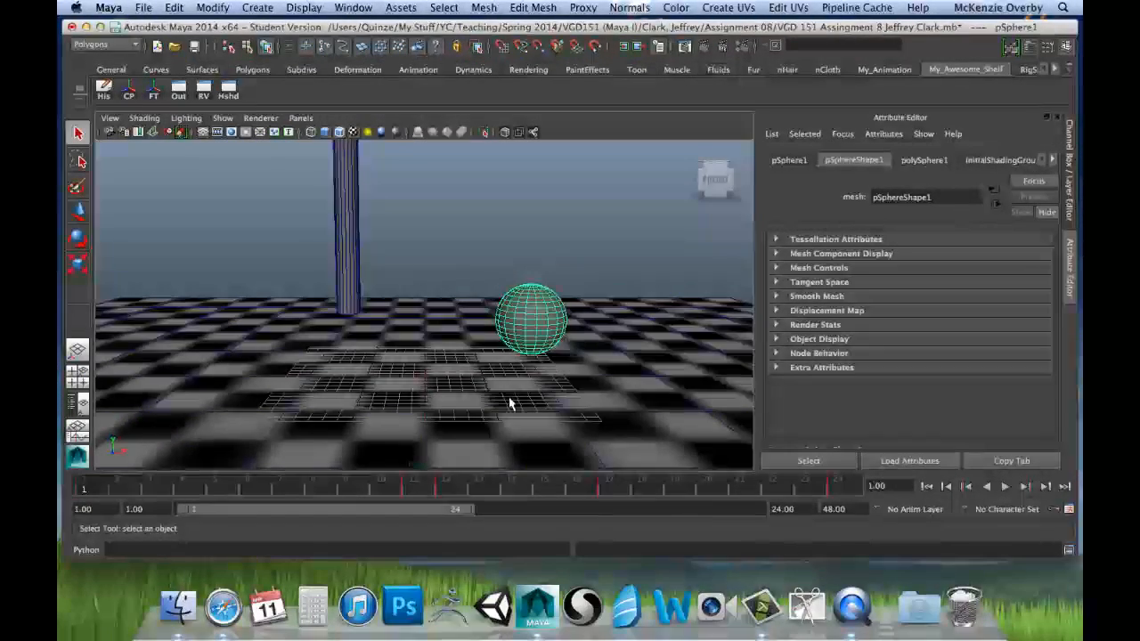
left_click_drag(511, 400, 537, 374, "alt")
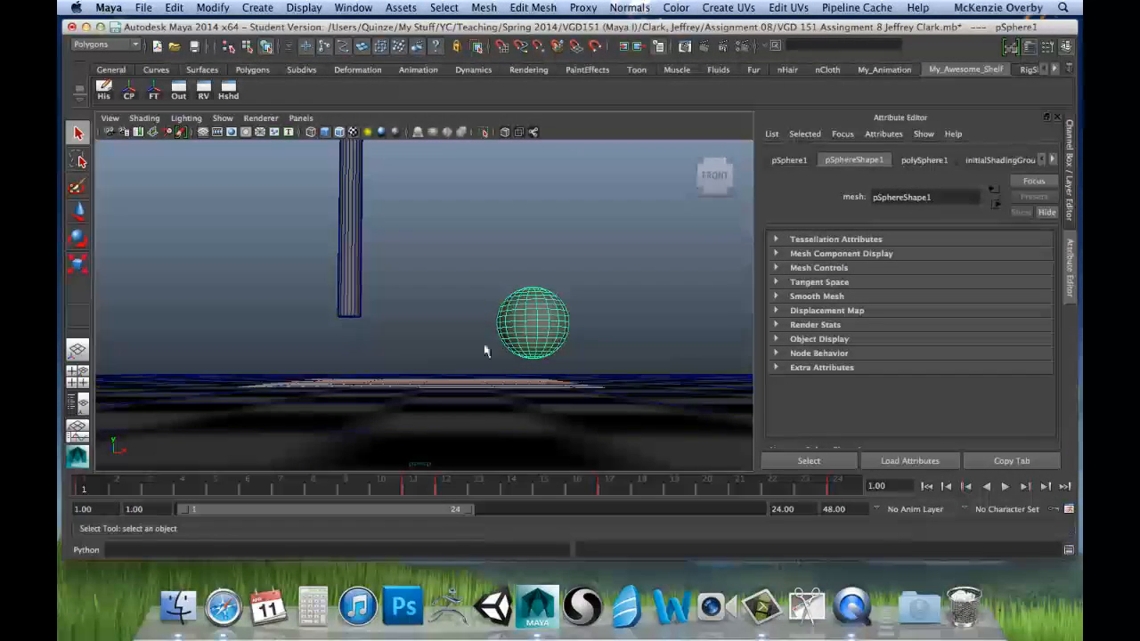
Step: Display the sphere's channels in the Channel Box and activate the Move tool
left_click(1070, 147)
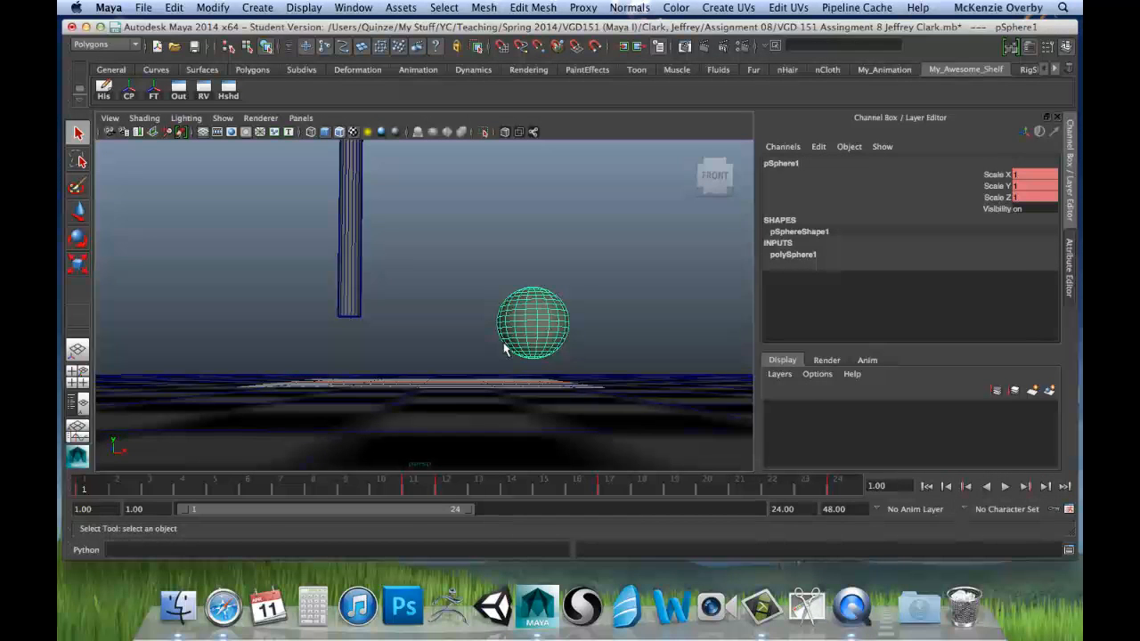
key("w")
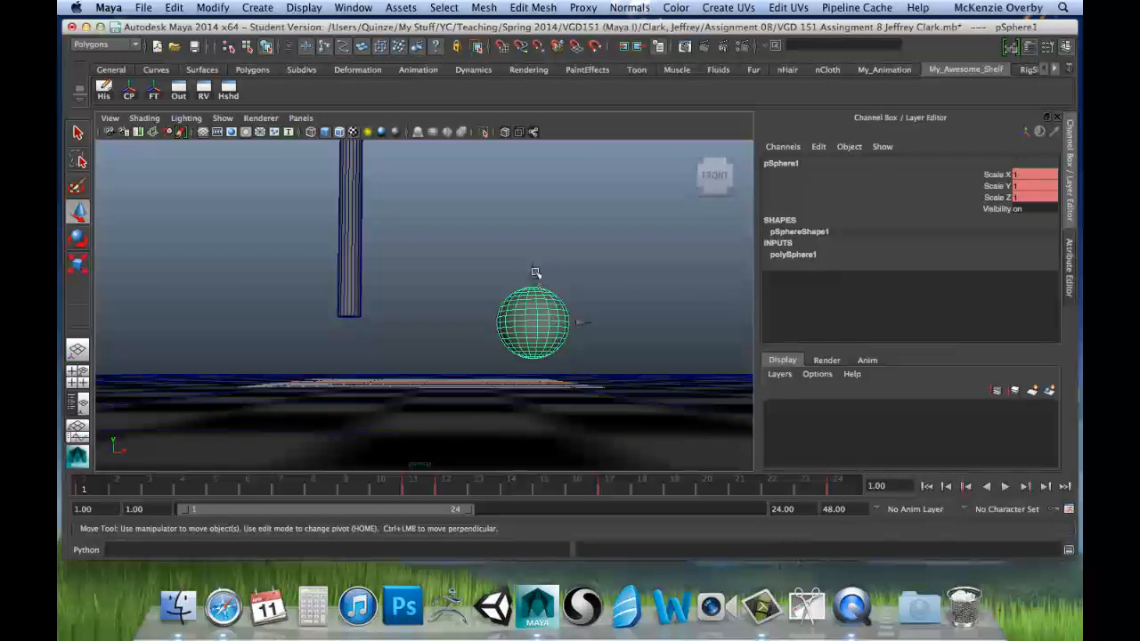
left_click(662, 230)
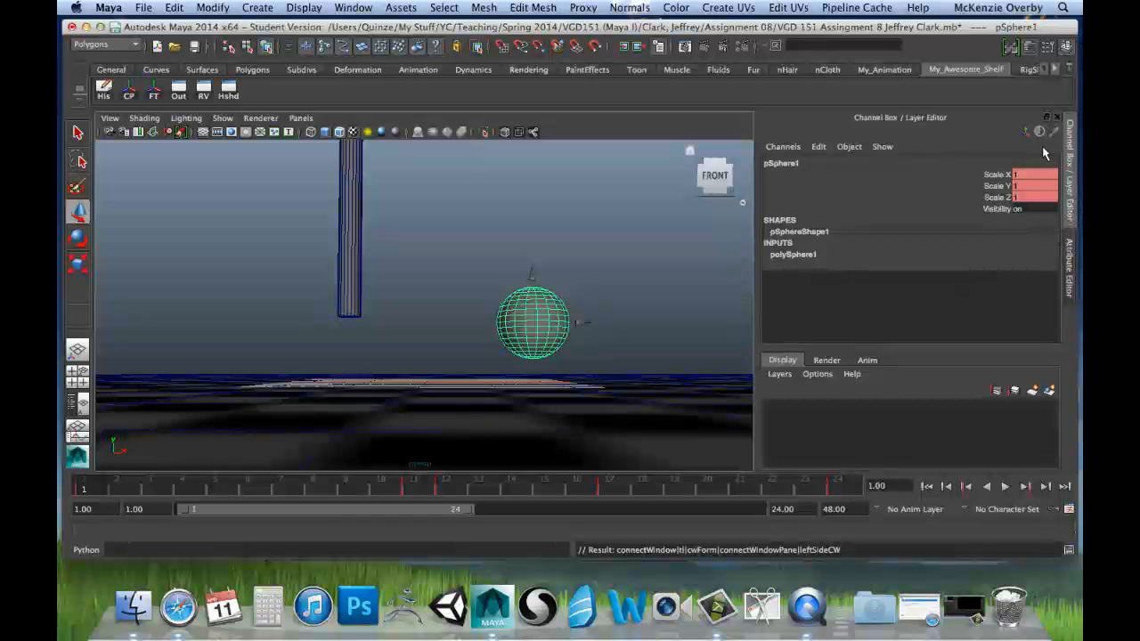
Step: Make the sphere's hidden Translate X, Translate Y and Translate Z channels keyable through Channel Control
left_click(820, 147)
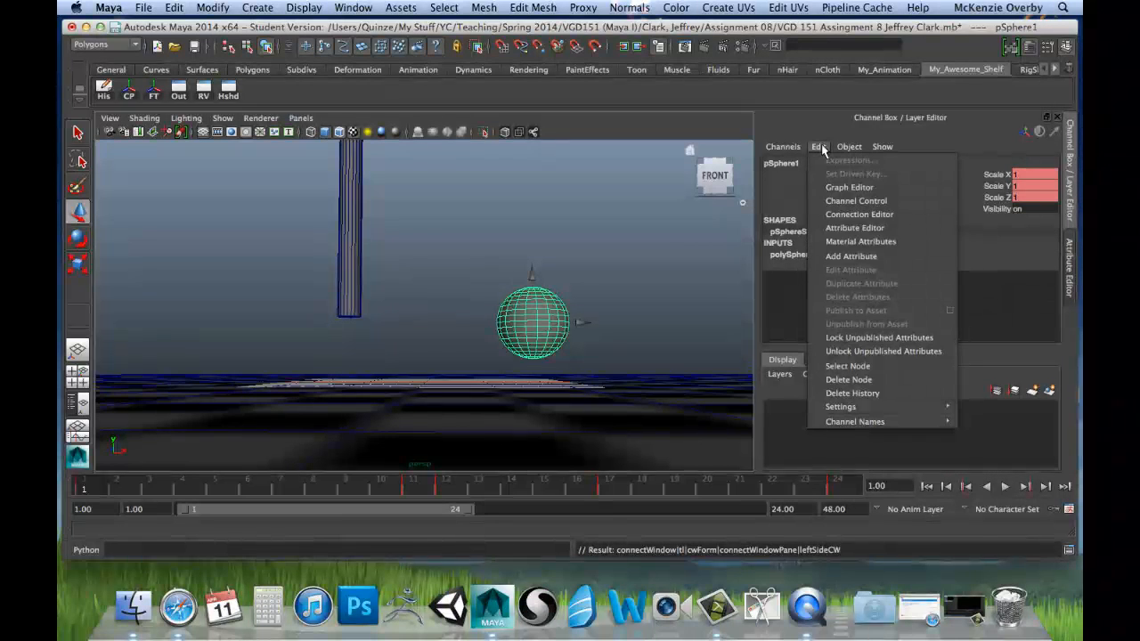
left_click(837, 202)
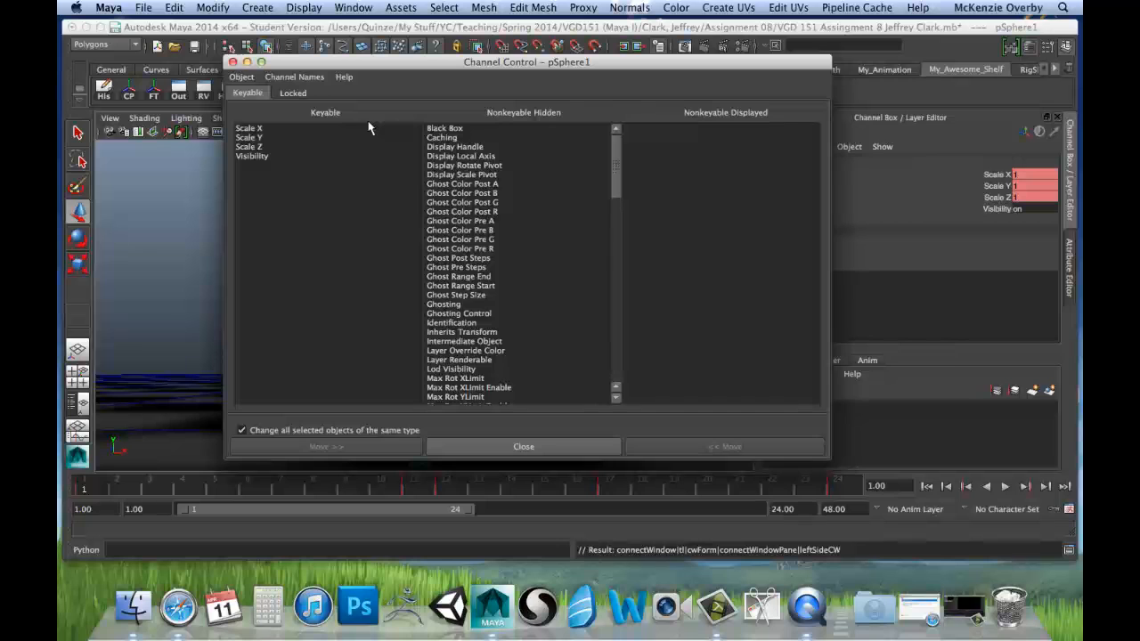
mouse_move(617, 148)
left_mouse_down()
mouse_move(618, 170)
mouse_move(618, 136)
left_mouse_up()
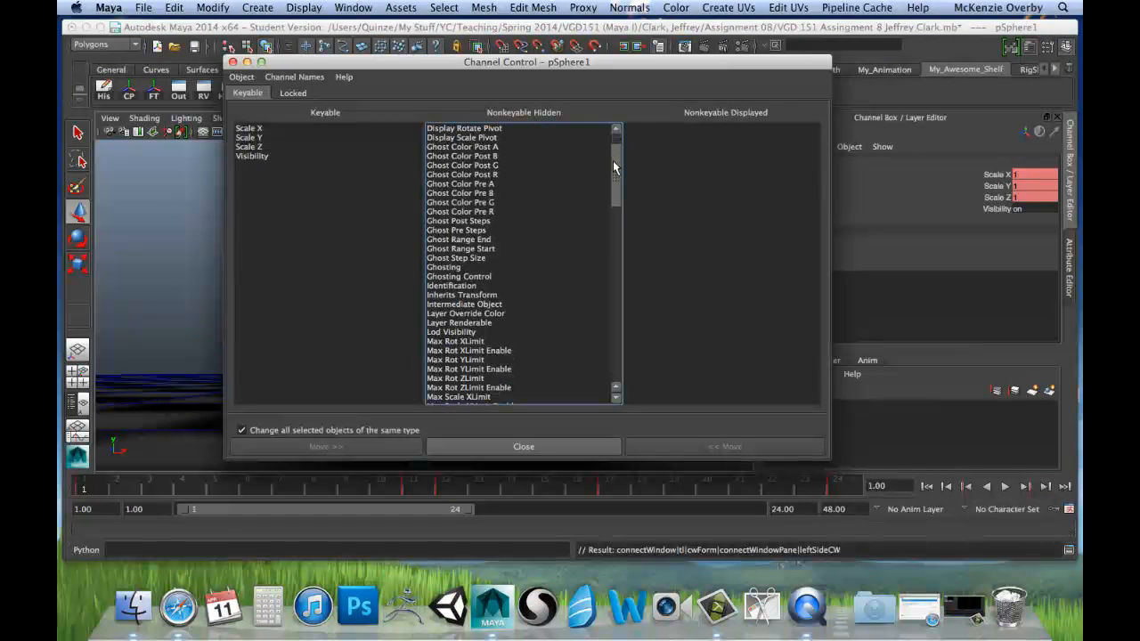
left_click_drag(613, 166, 612, 344)
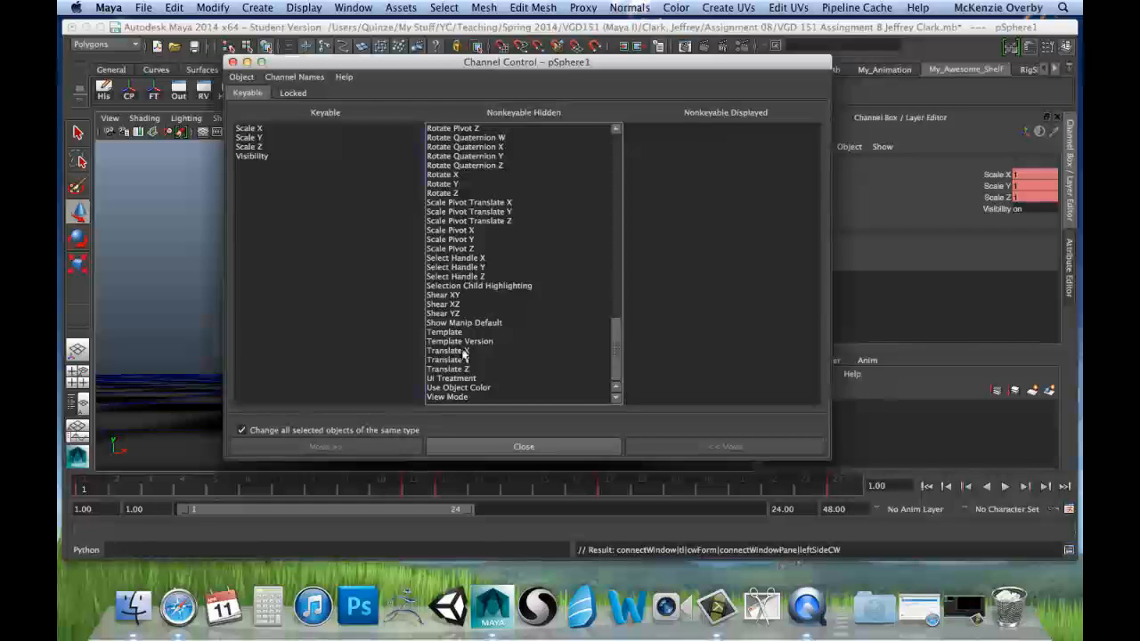
left_click_drag(457, 353, 458, 367)
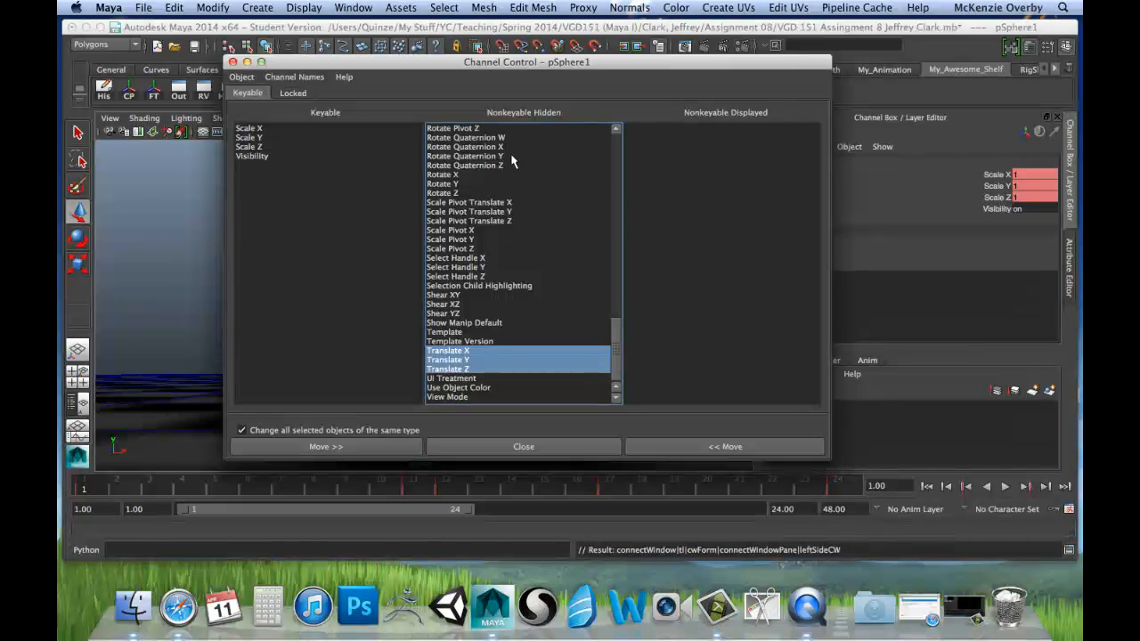
left_click(678, 448)
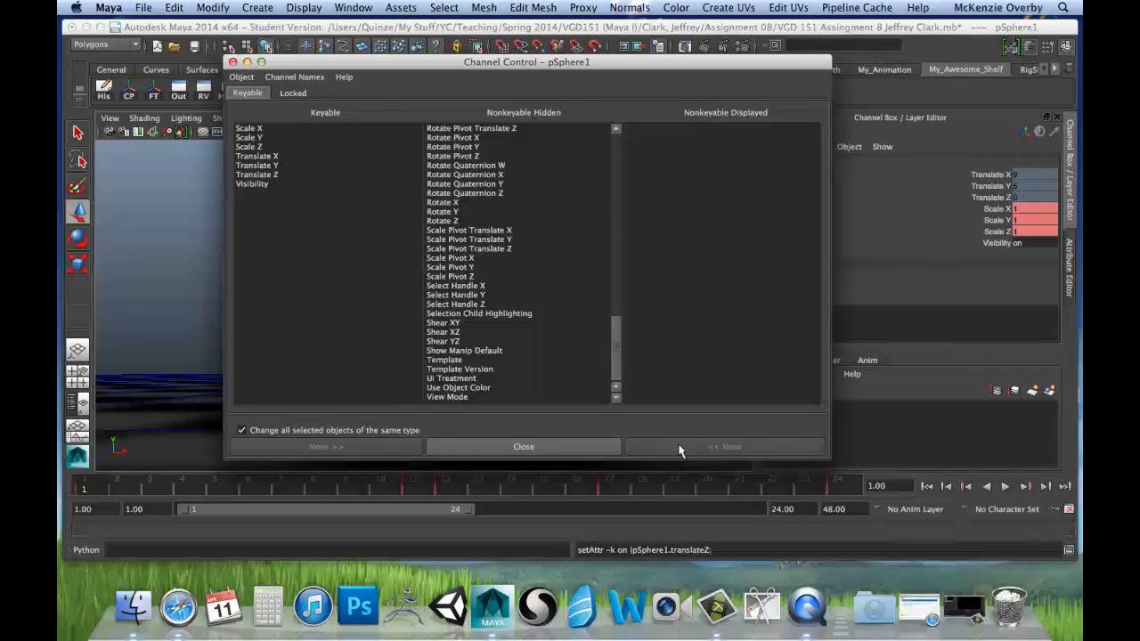
Step: Unlock the sphere's Translate X, Y and Z channels and close Channel Control
left_click(287, 93)
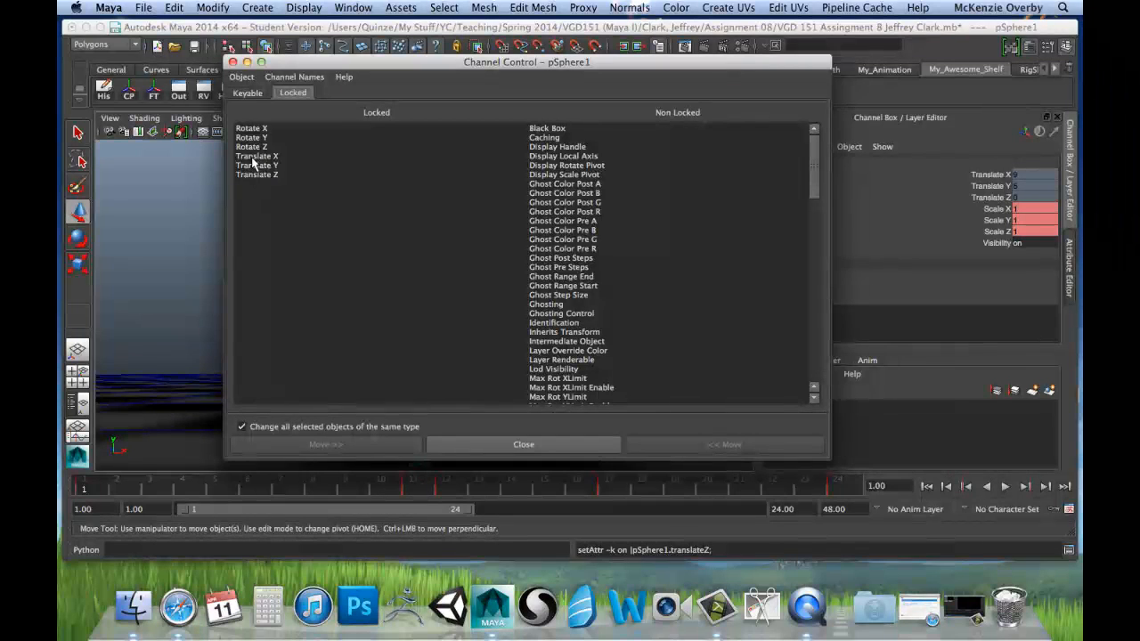
left_click_drag(253, 159, 256, 176)
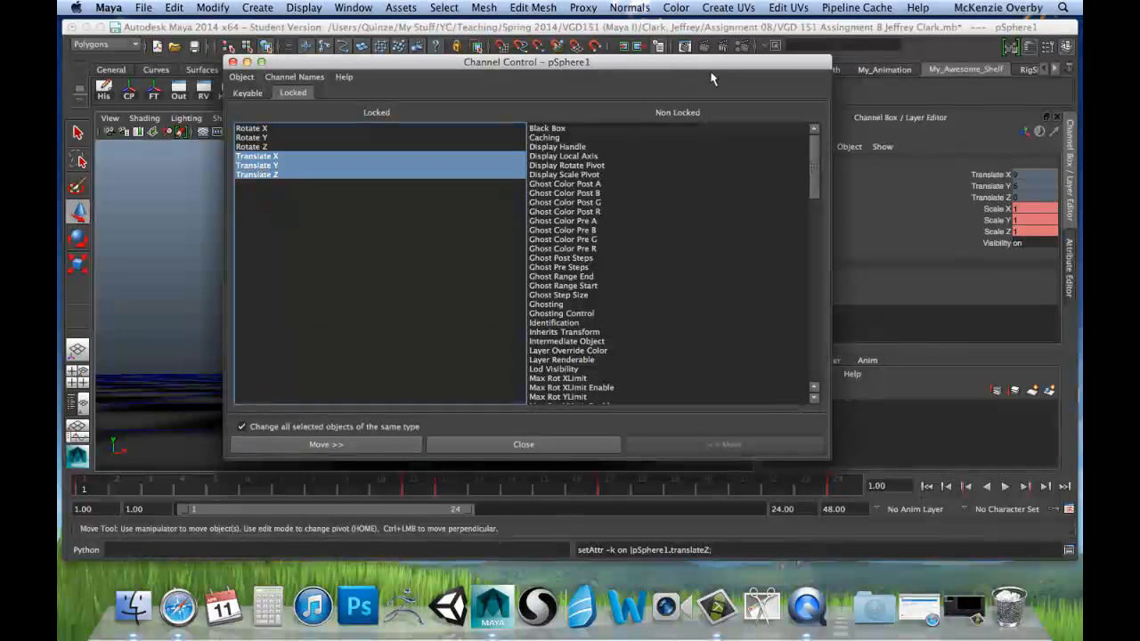
left_click(331, 445)
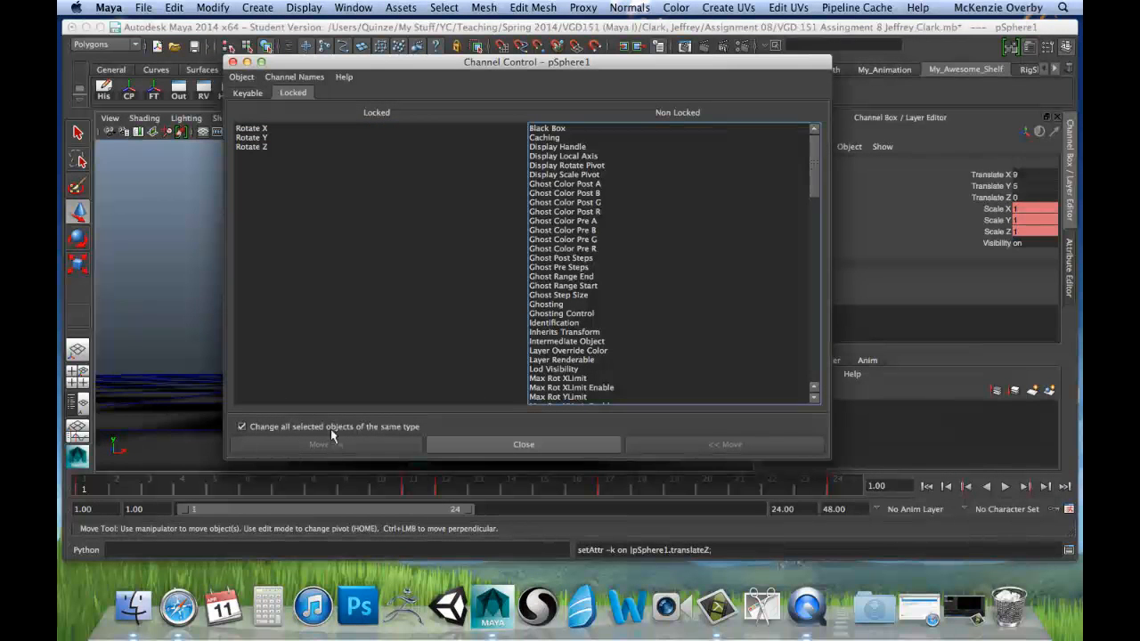
left_click(232, 62)
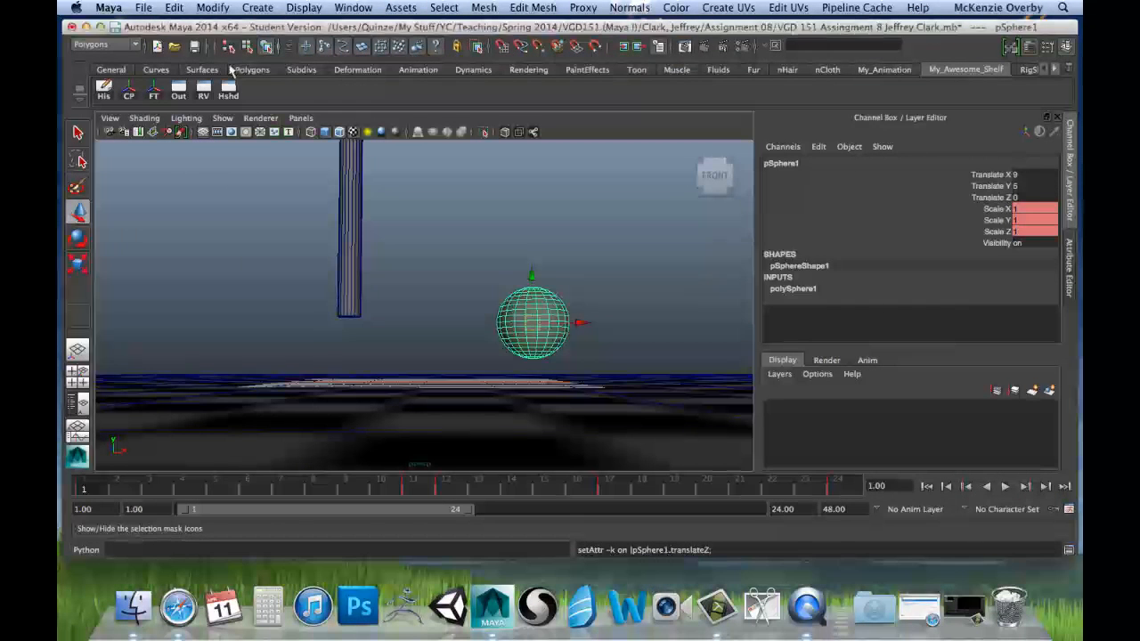
Step: Lower the sphere onto the floor plane, to a Translate Y of about 3.007, using the front view for accuracy
left_click(533, 274)
left_click_drag(533, 274, 529, 290)
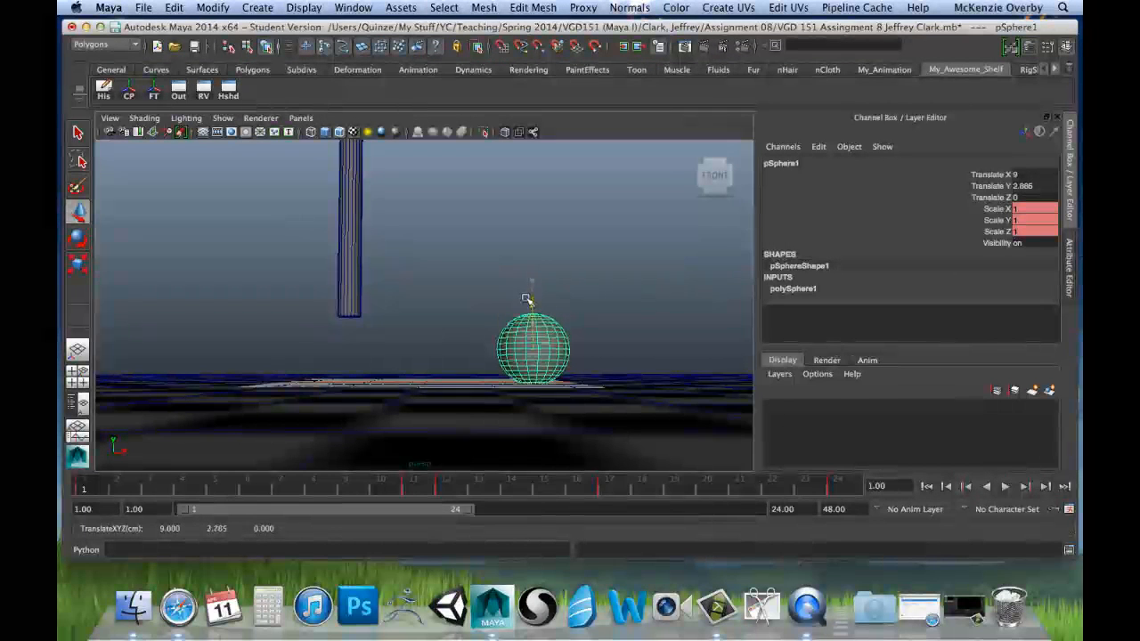
key("space")
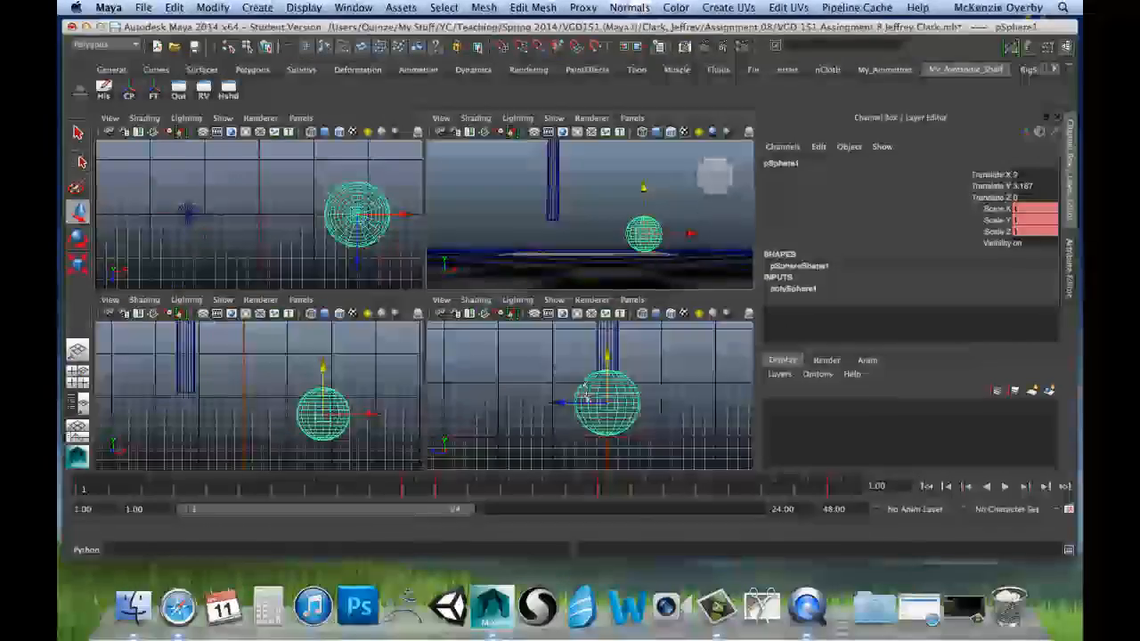
key("space")
scroll(574, 287, "up", 4)
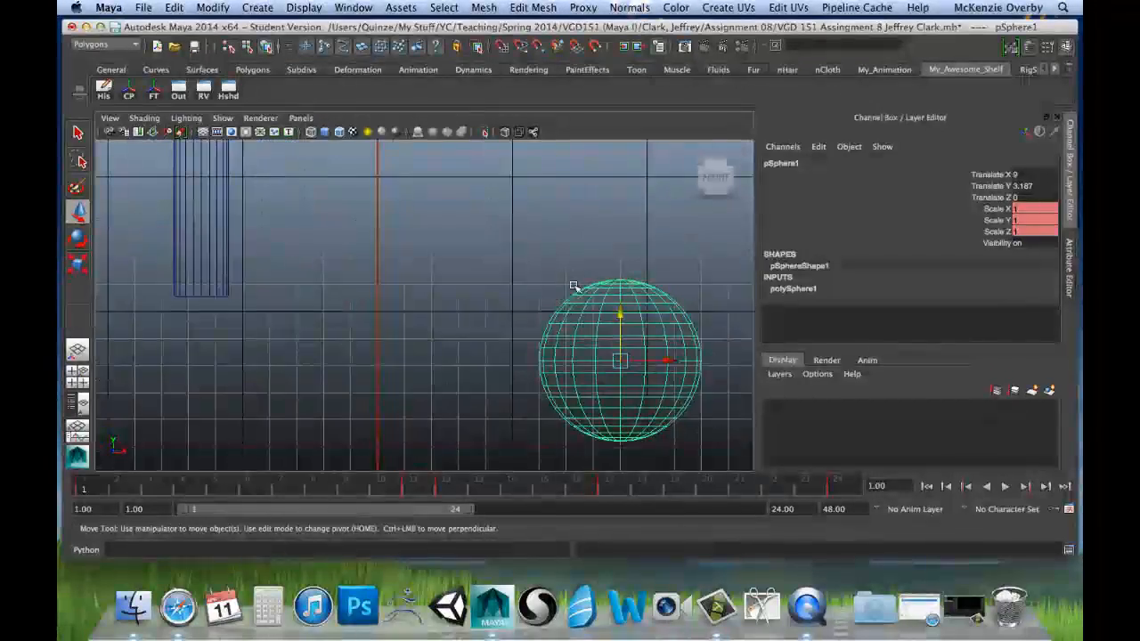
middle_click_drag(573, 297, 406, 192, "alt")
scroll(474, 255, "up", 3)
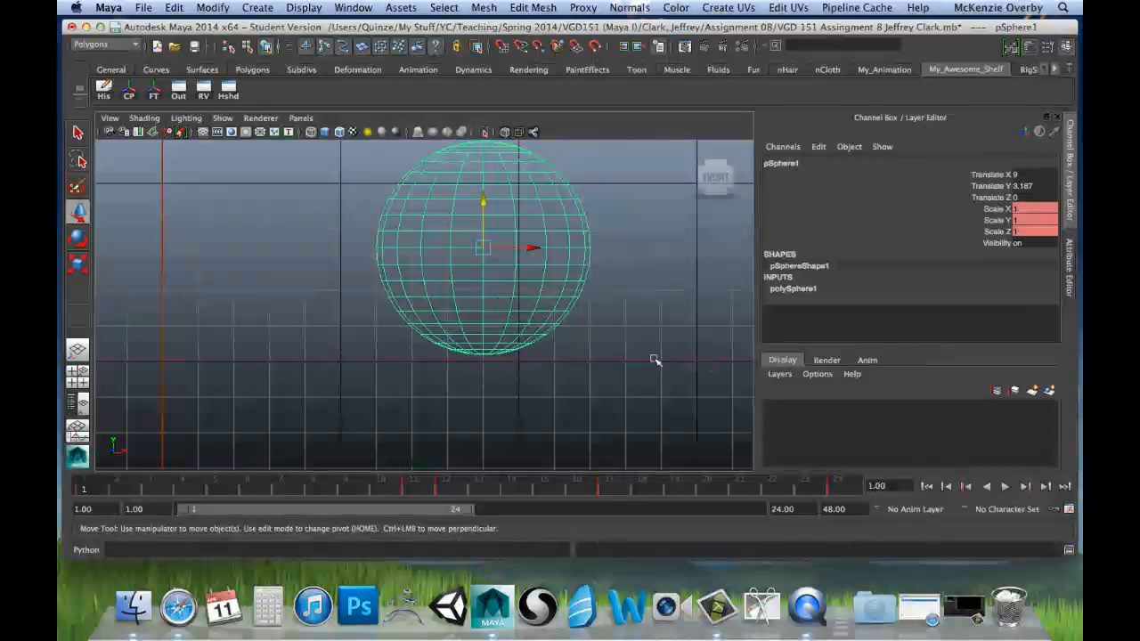
left_click_drag(482, 199, 485, 208)
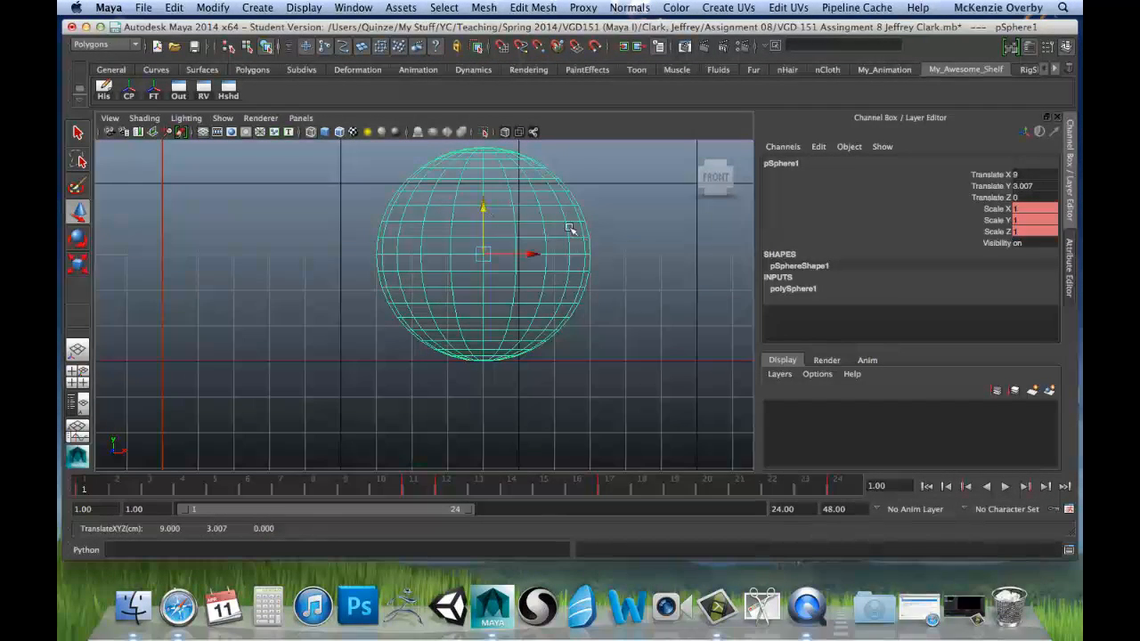
middle_click_drag(570, 229, 577, 250, "alt")
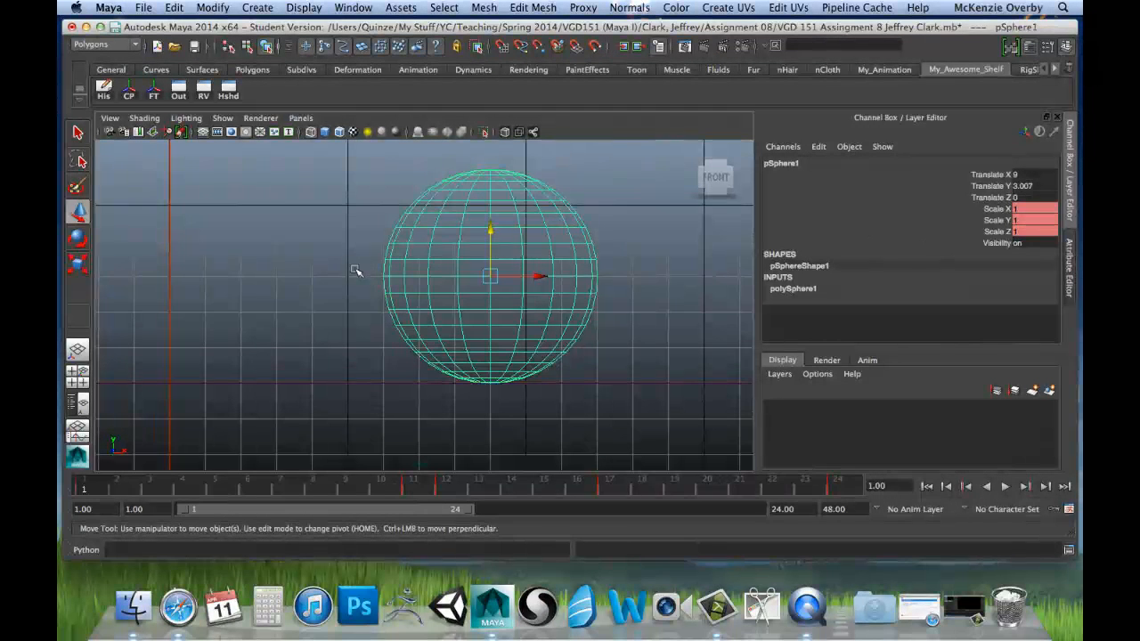
key("space")
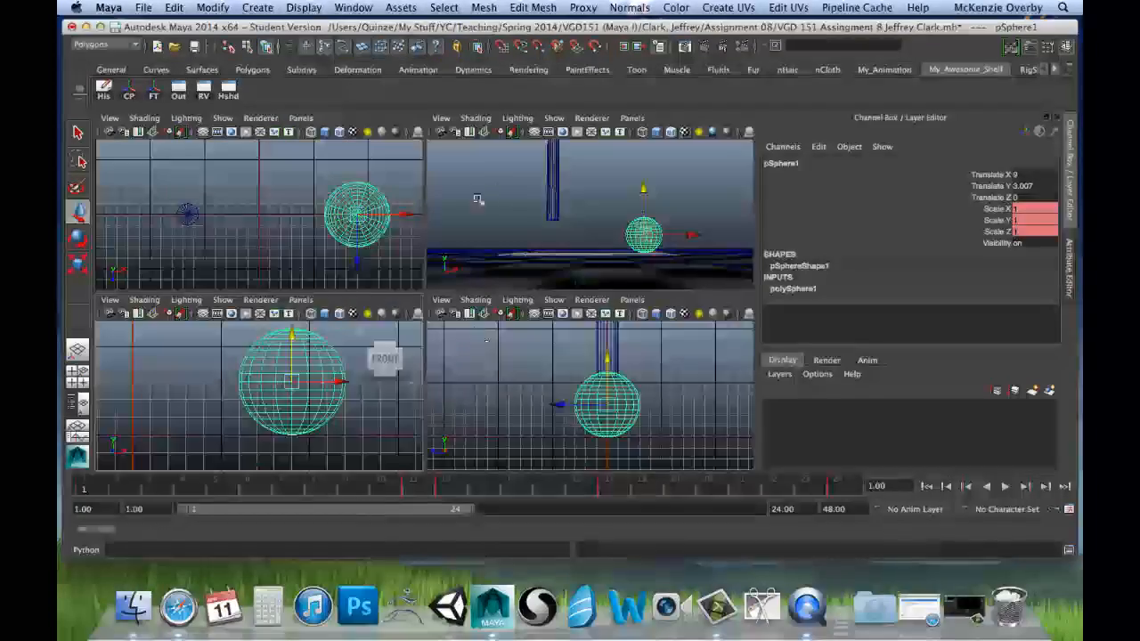
key("space")
left_click_drag(567, 238, 537, 278, "alt")
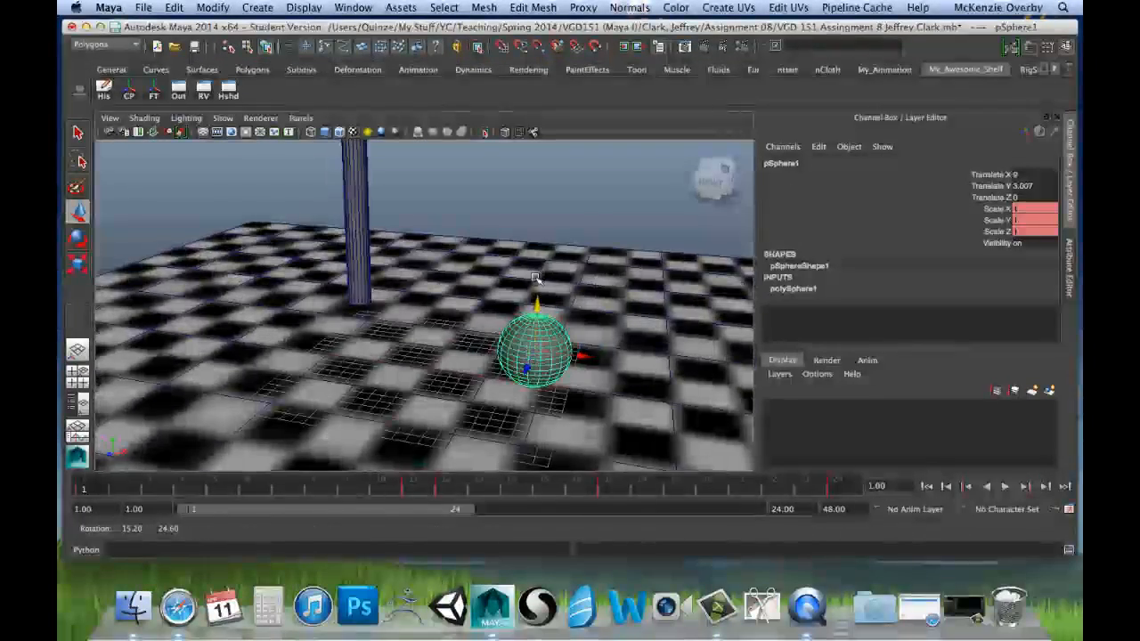
Step: Try zeroing the sphere's Translate X and Translate Y, inspect its placement against the grid, and undo both changes
left_click_drag(545, 206, 527, 230, "alt")
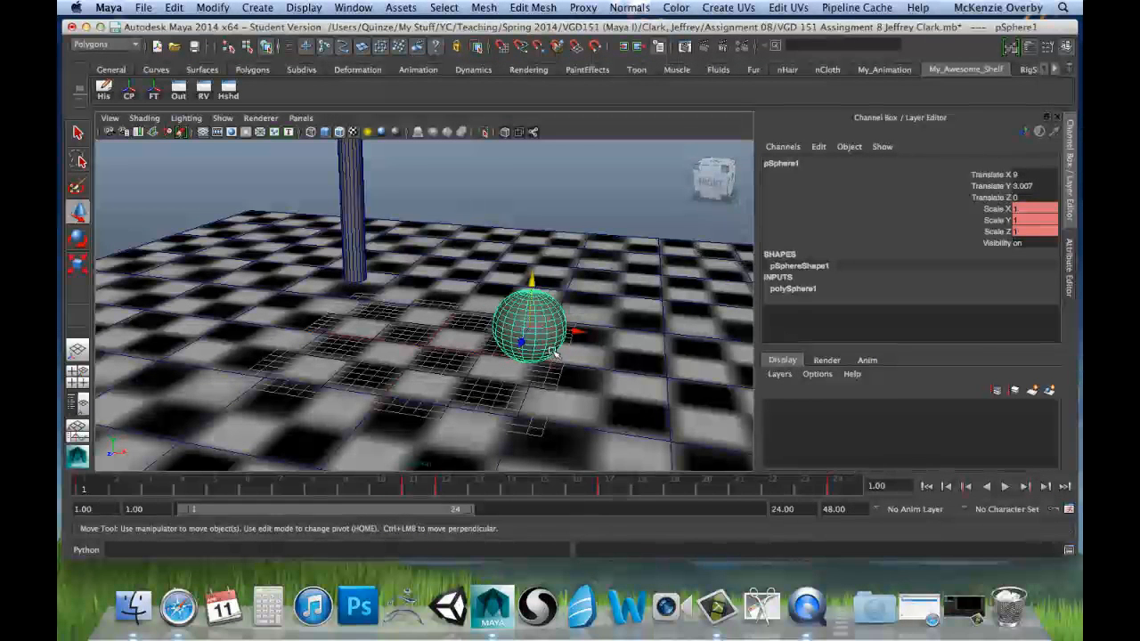
mouse_move(574, 352)
left_mouse_down("alt")
mouse_move(564, 319)
mouse_move(577, 337)
left_mouse_up("alt")
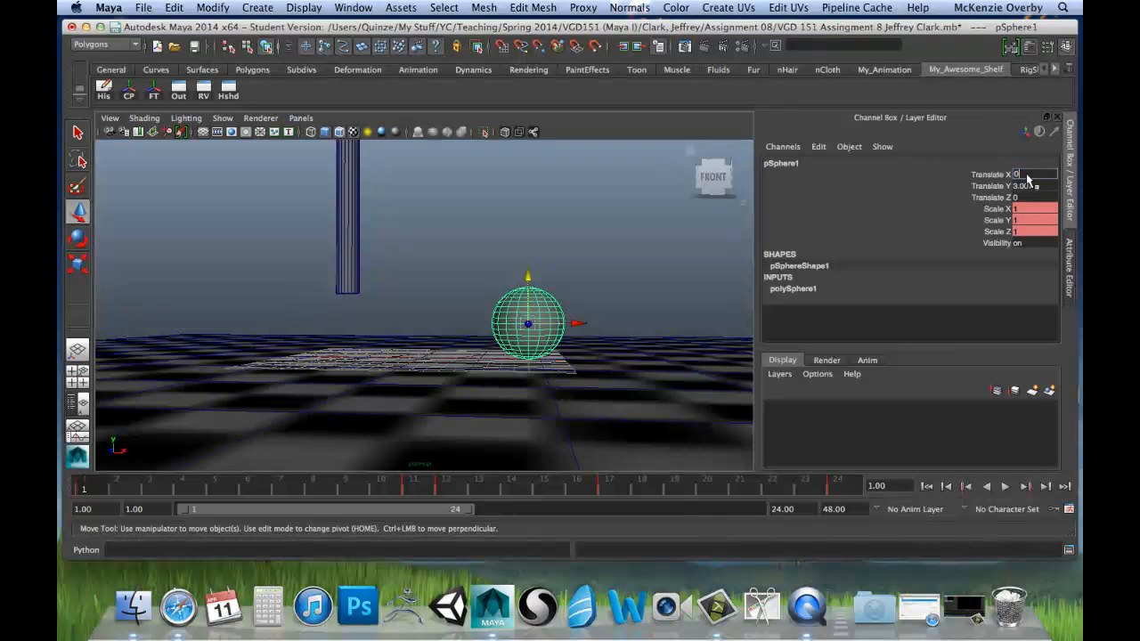
key("Tab")
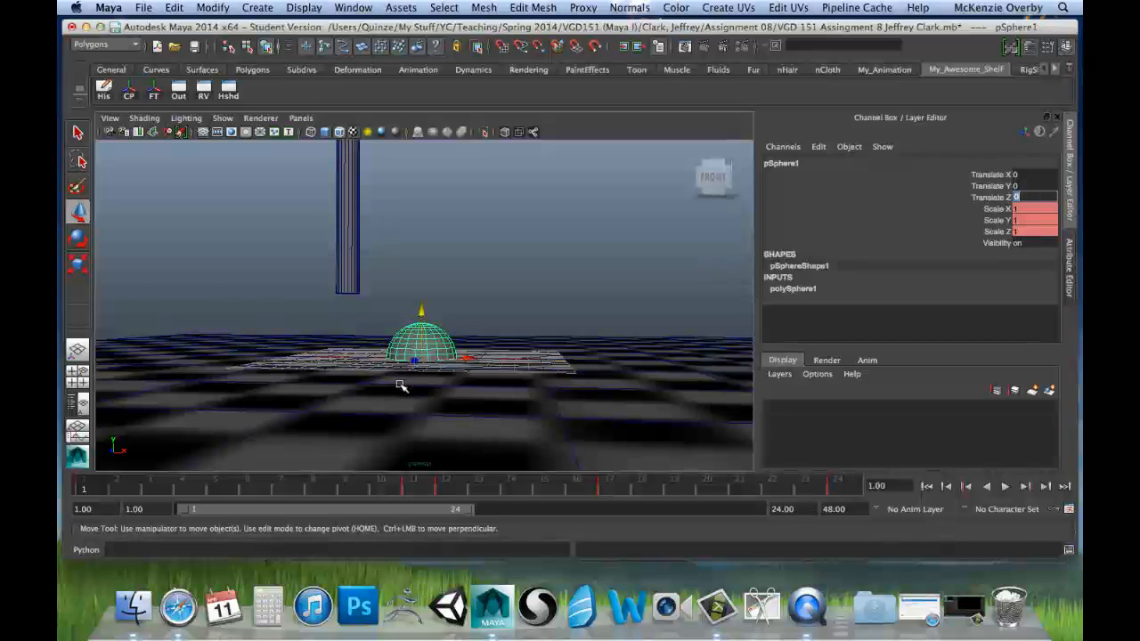
mouse_move(400, 386)
left_mouse_down("alt")
mouse_move(409, 313)
mouse_move(410, 387)
left_mouse_up("alt")
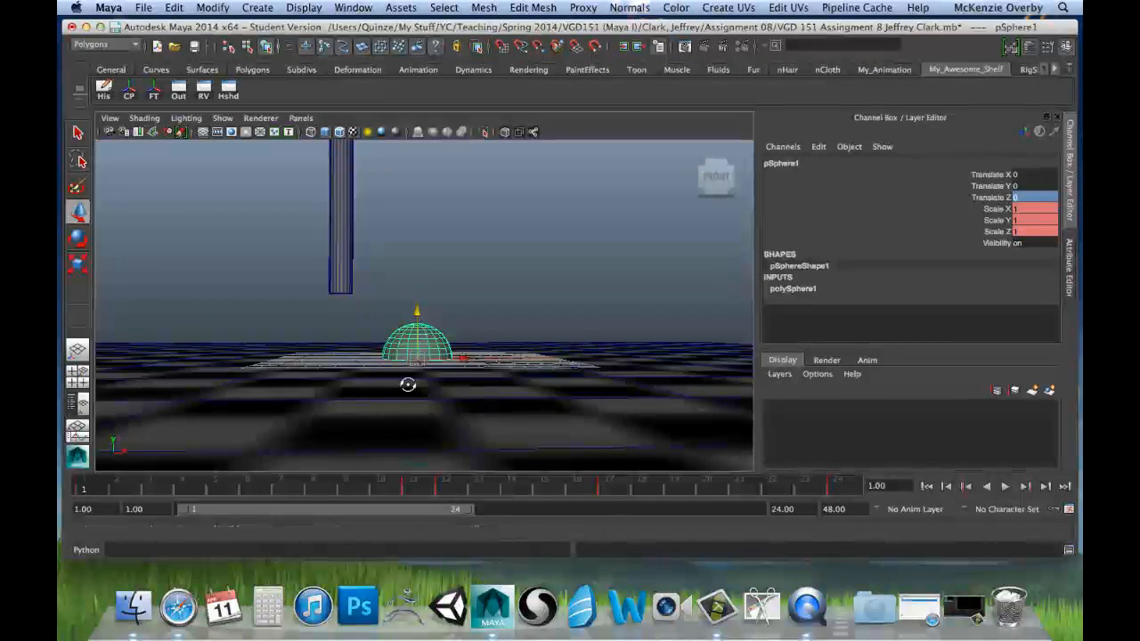
left_click_drag(407, 385, 419, 339, "alt")
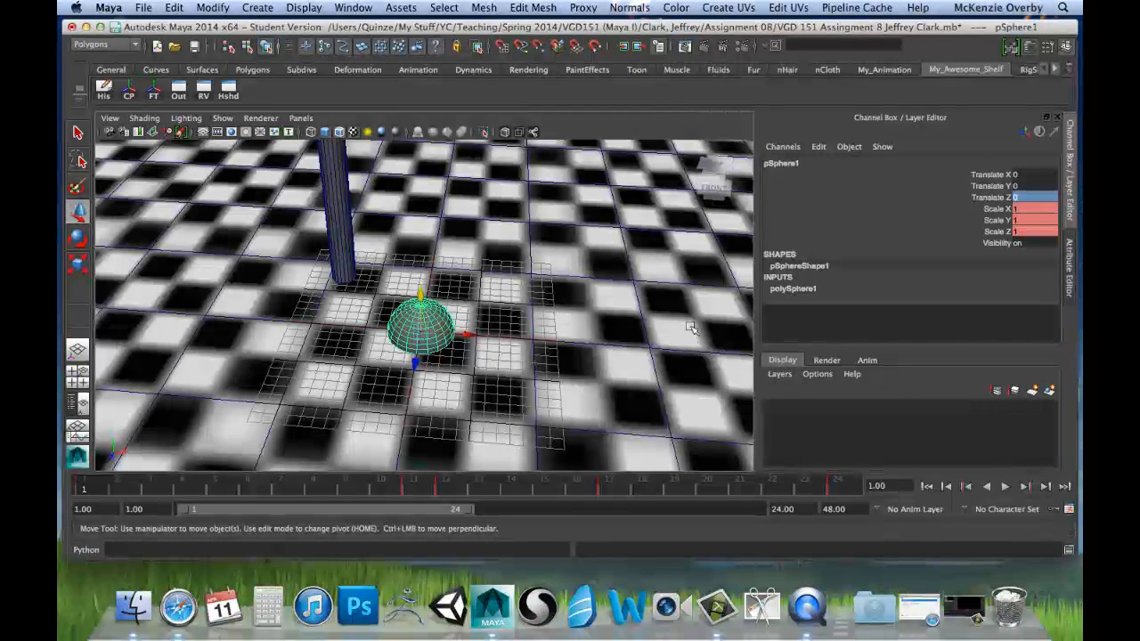
key("z")
key("z")
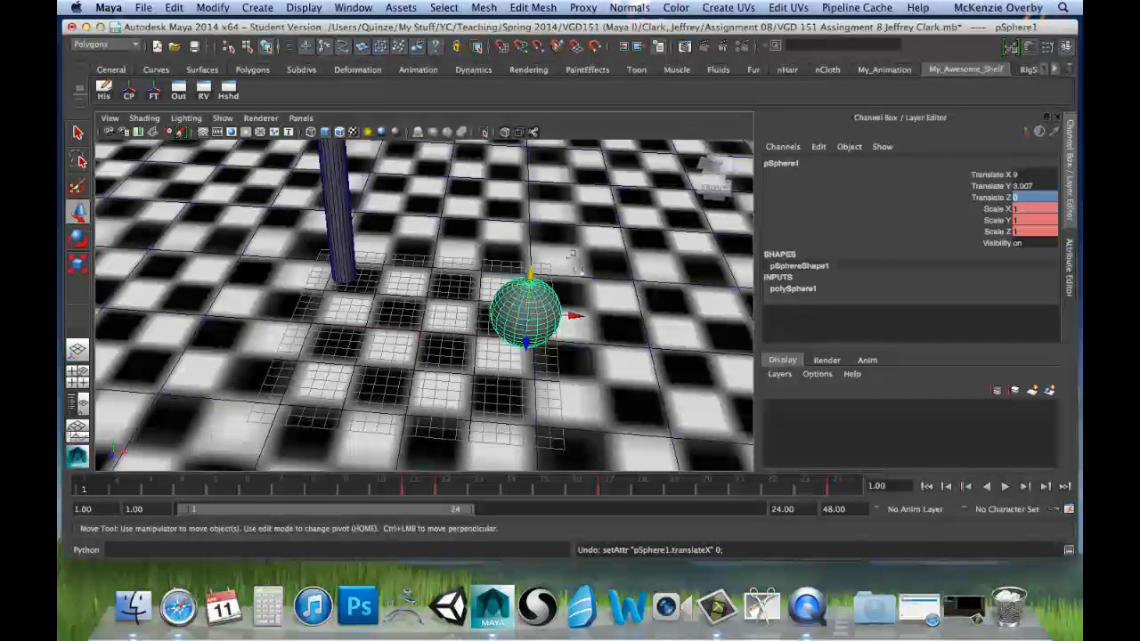
Step: Try to freeze the transformations of the sphere at its resting place on the floor
left_click_drag(586, 305, 560, 252, "alt")
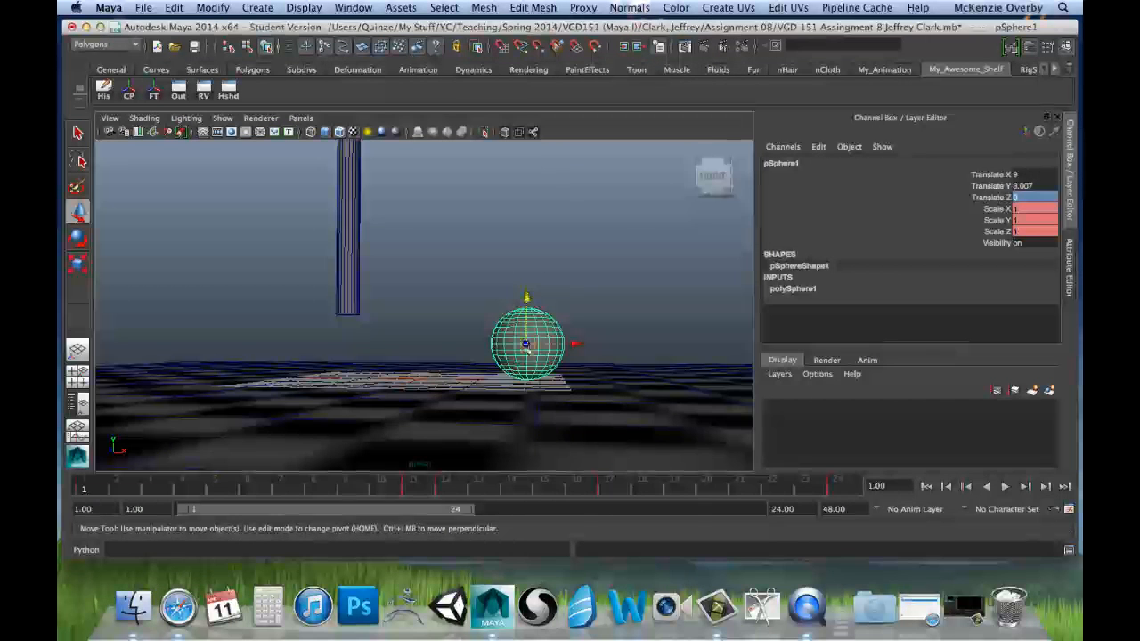
left_click(226, 7)
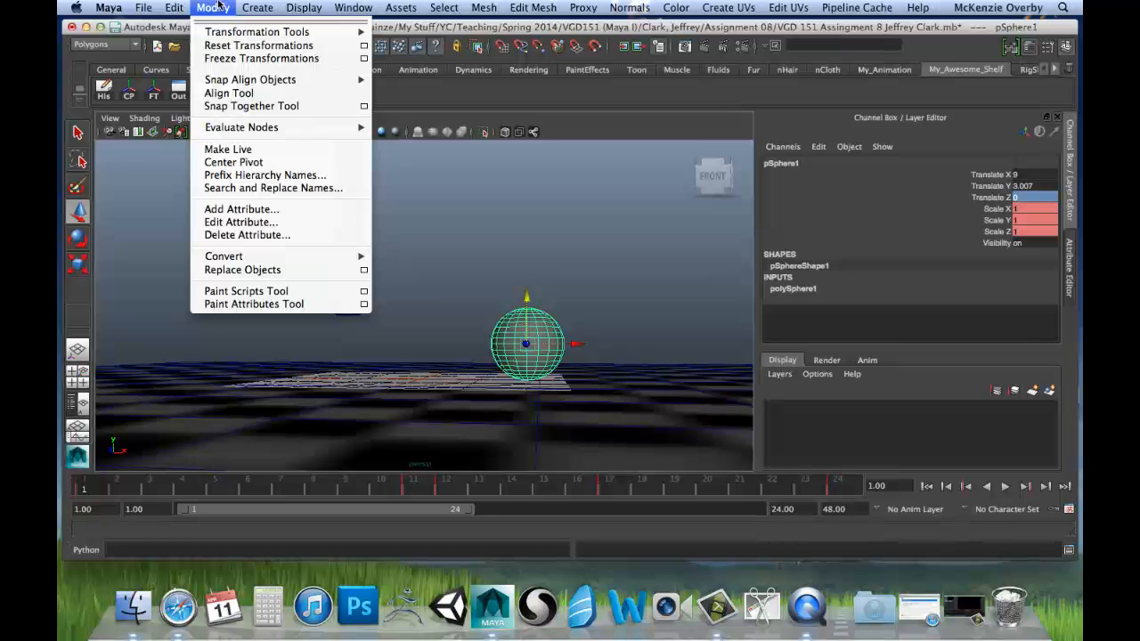
left_click(226, 59)
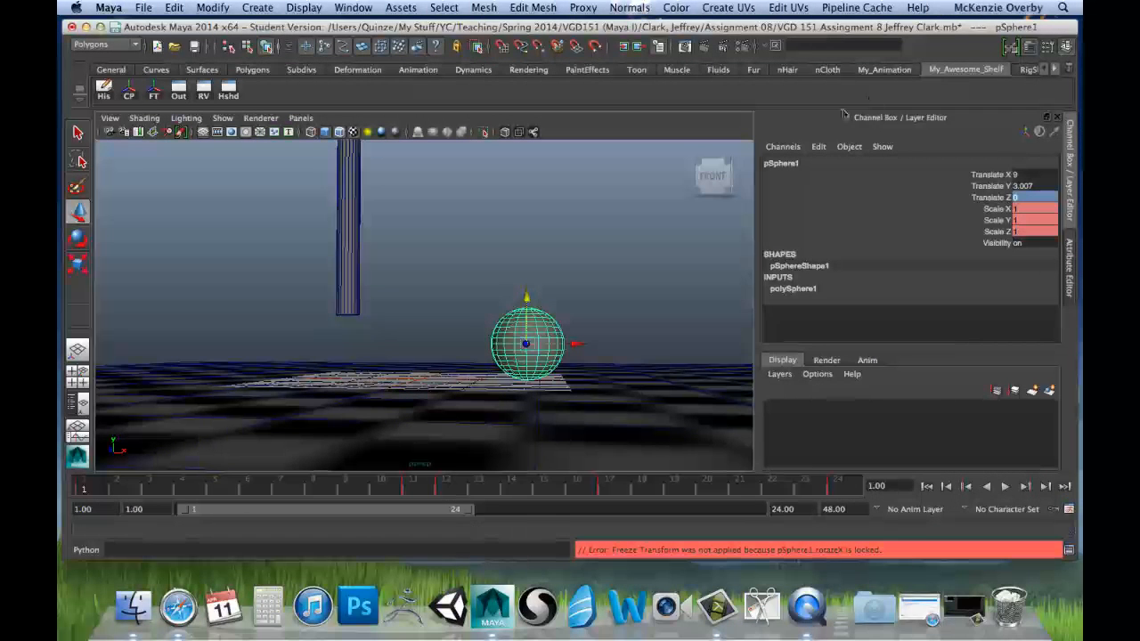
Step: Unlock the sphere's Rotate X, Rotate Y and Rotate Z channels in Channel Control and close it
left_click(818, 147)
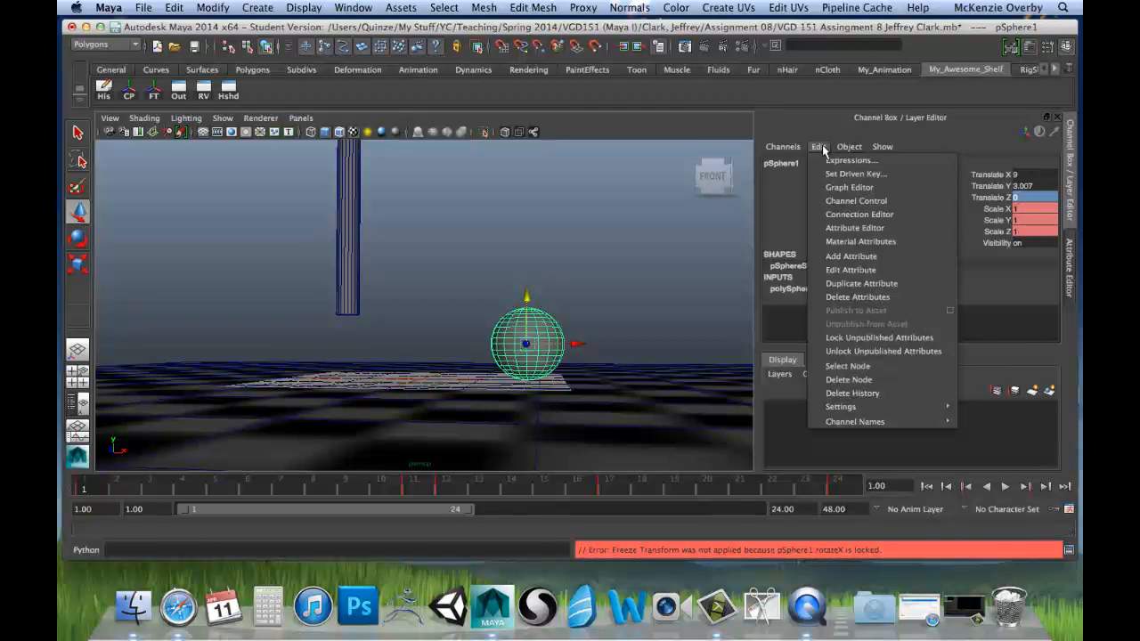
left_click(850, 201)
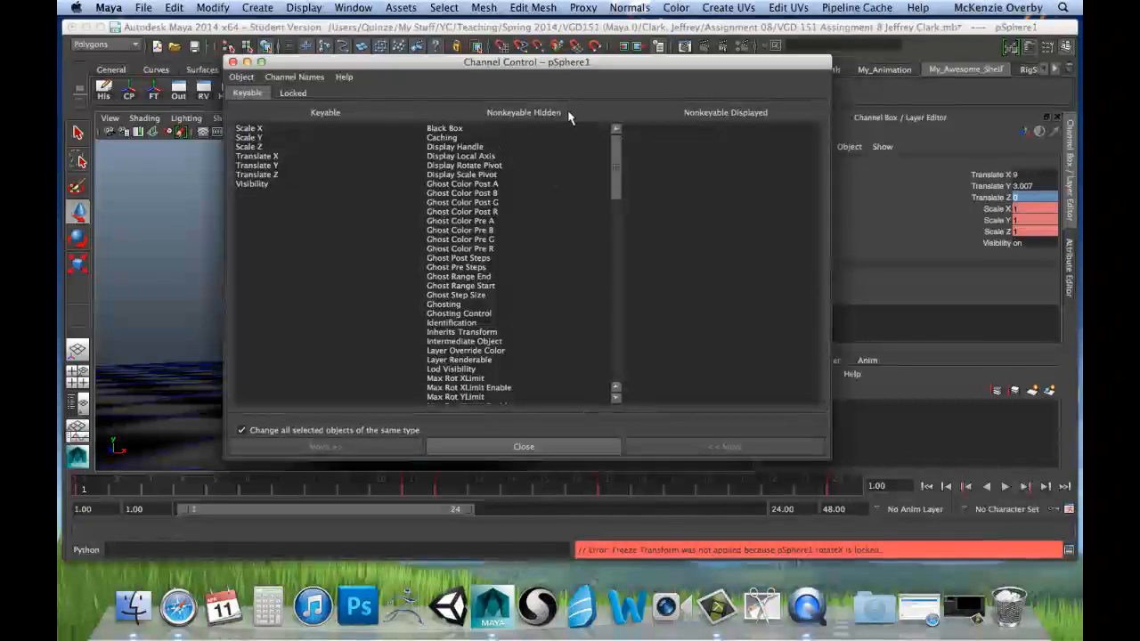
left_click(292, 93)
left_click_drag(252, 129, 265, 156)
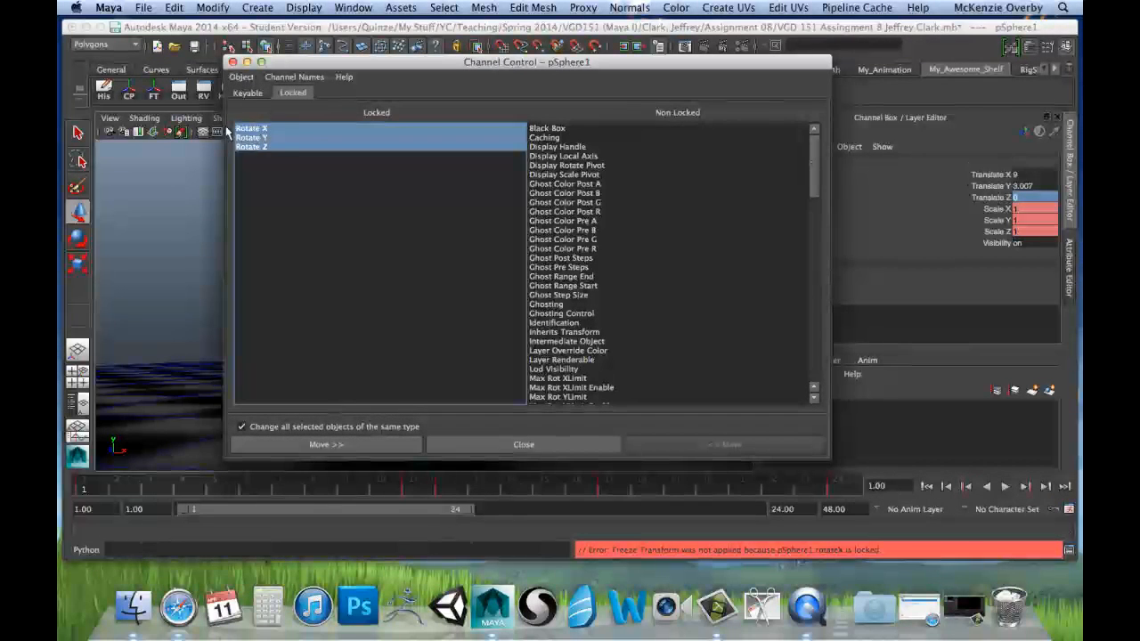
left_click(392, 449)
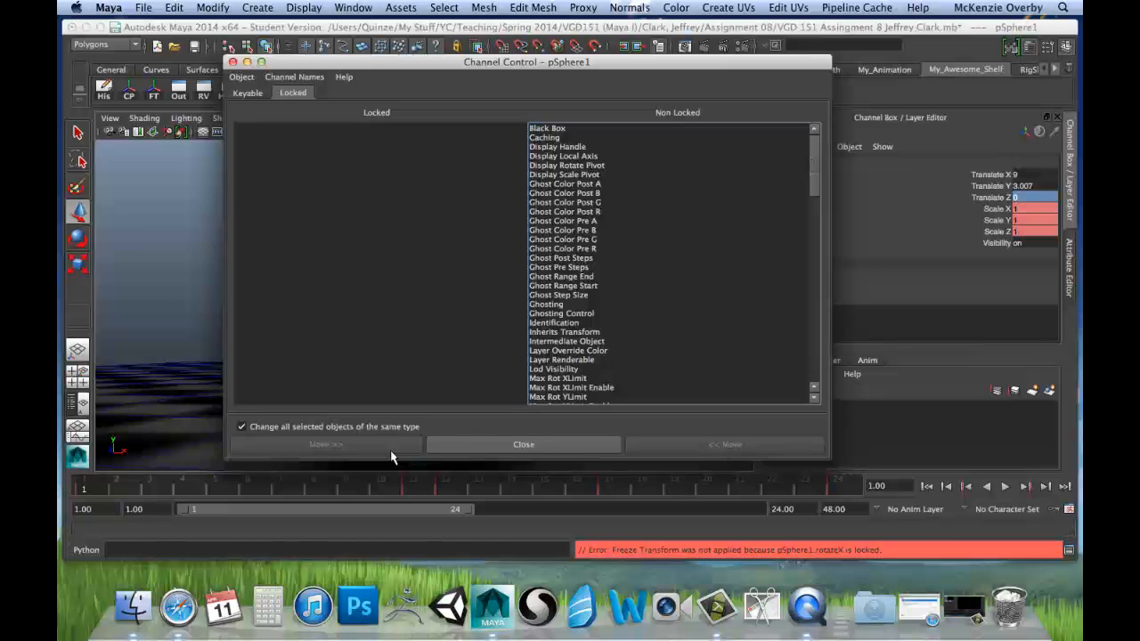
left_click(233, 62)
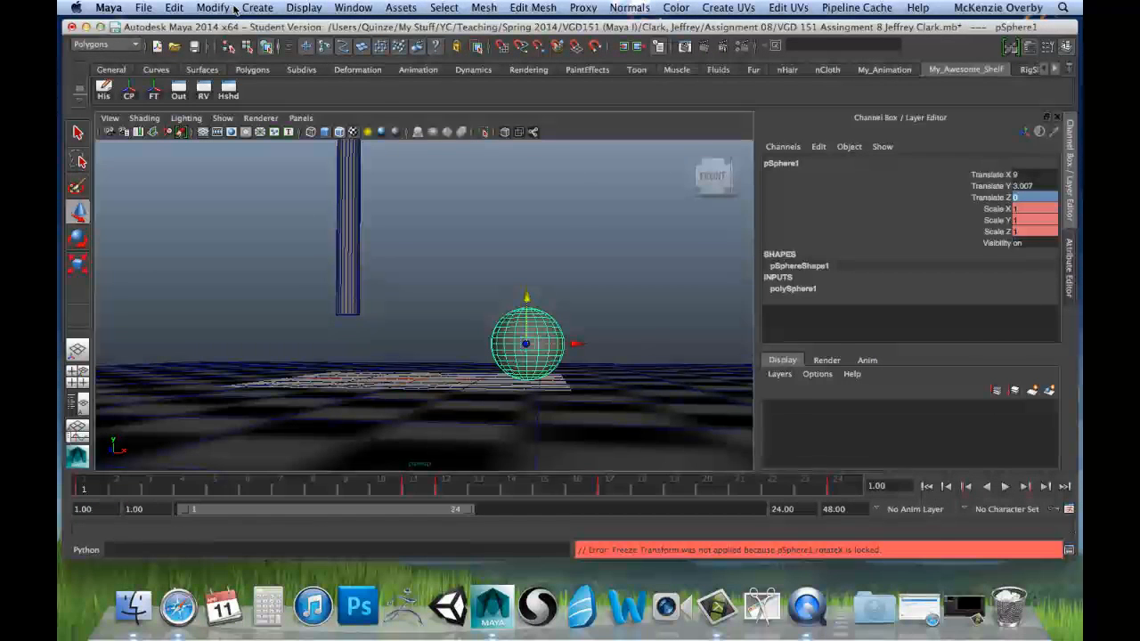
Step: Try freezing the sphere's transformations again with the rotation channels unlocked
left_click(234, 8)
left_click(230, 66)
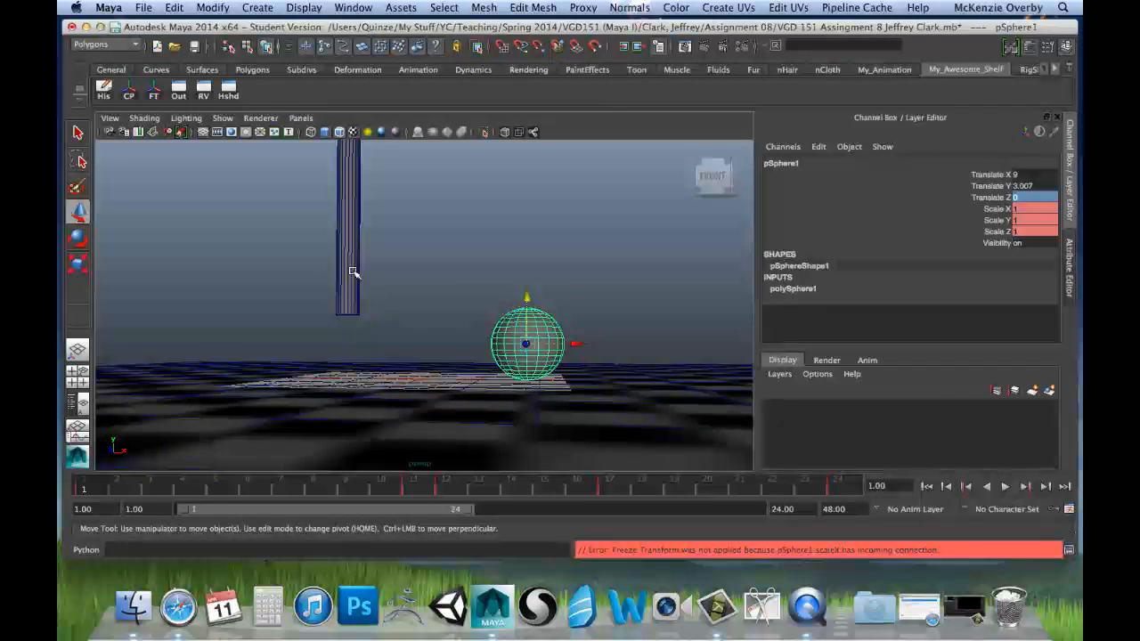
mouse_move(354, 270)
left_mouse_down("alt")
mouse_move(430, 285)
mouse_move(364, 273)
left_mouse_up("alt")
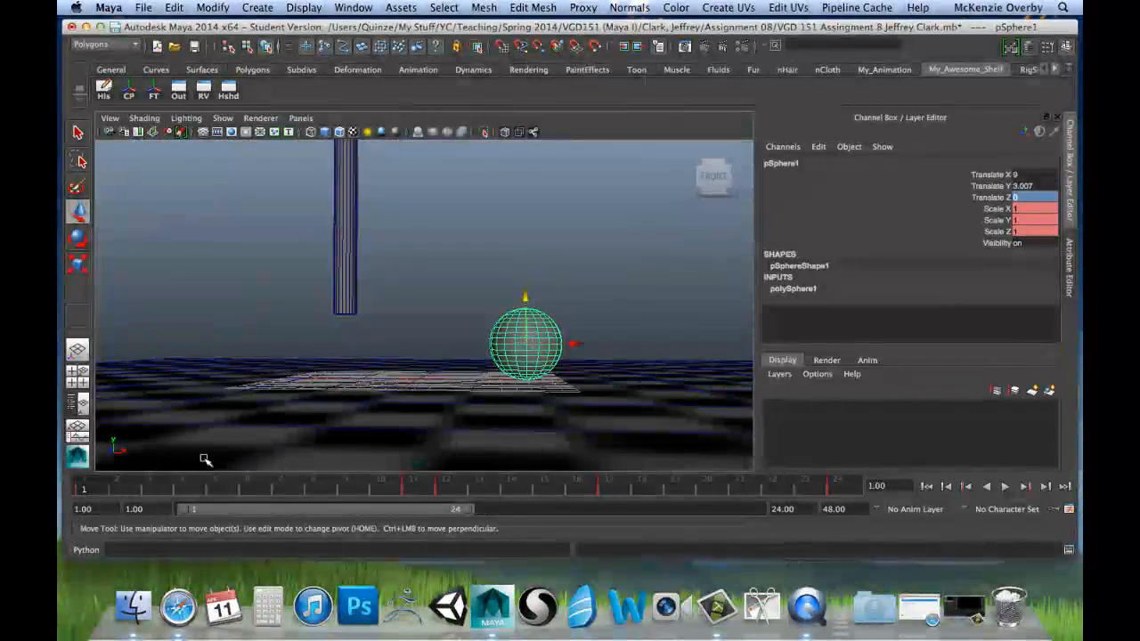
Step: Delete the sphere's animation keys at frames 11 and 12
left_click(415, 485)
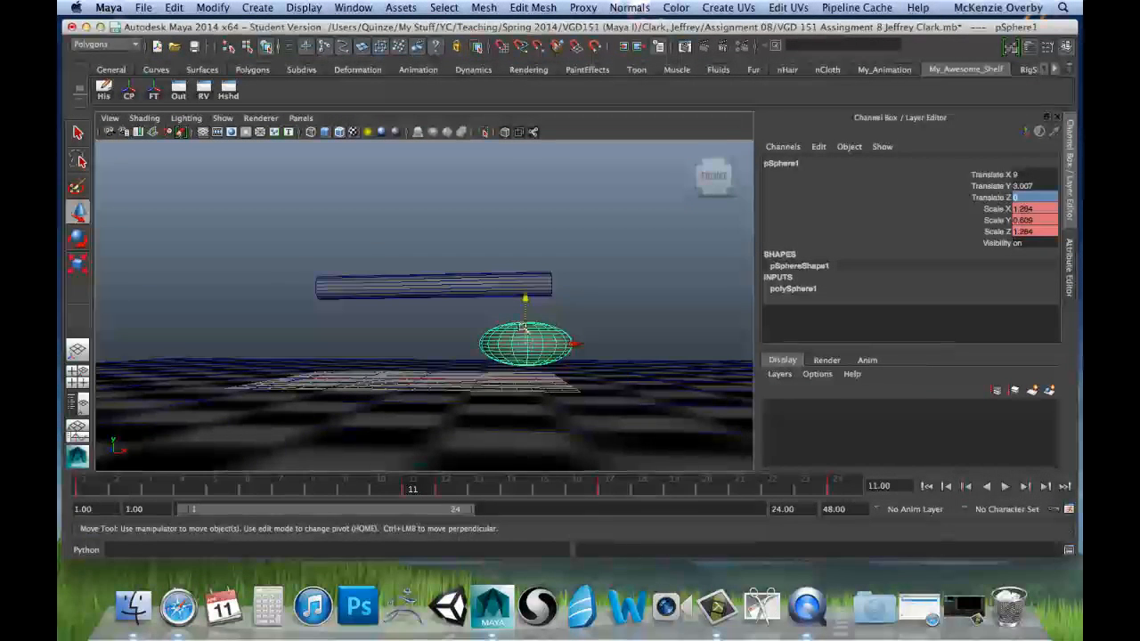
right_click(414, 490)
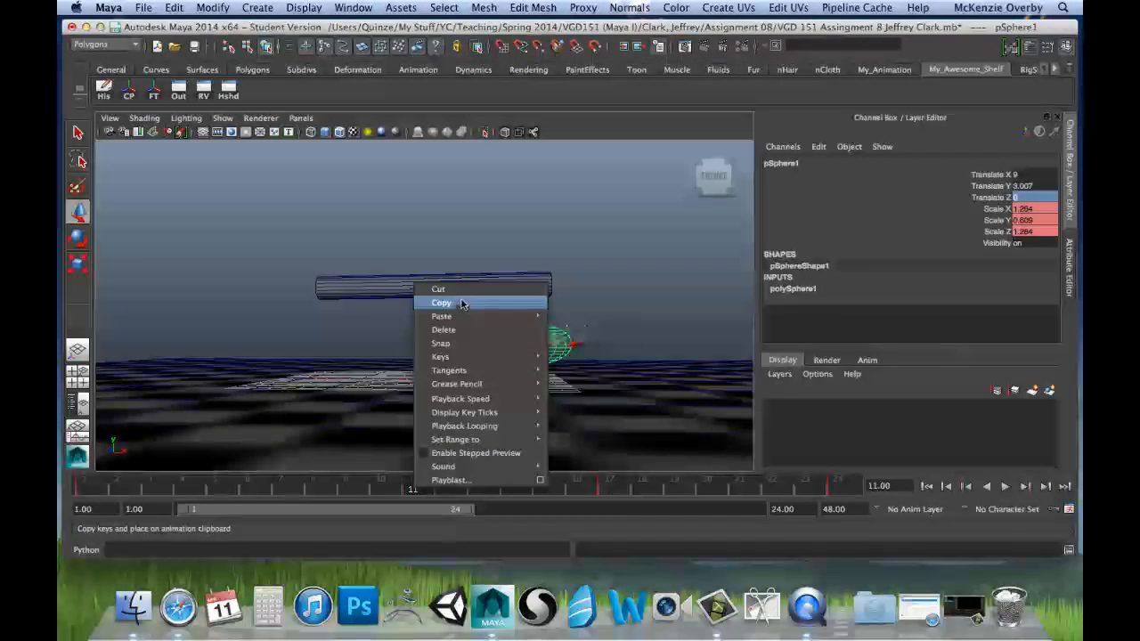
left_click(462, 329)
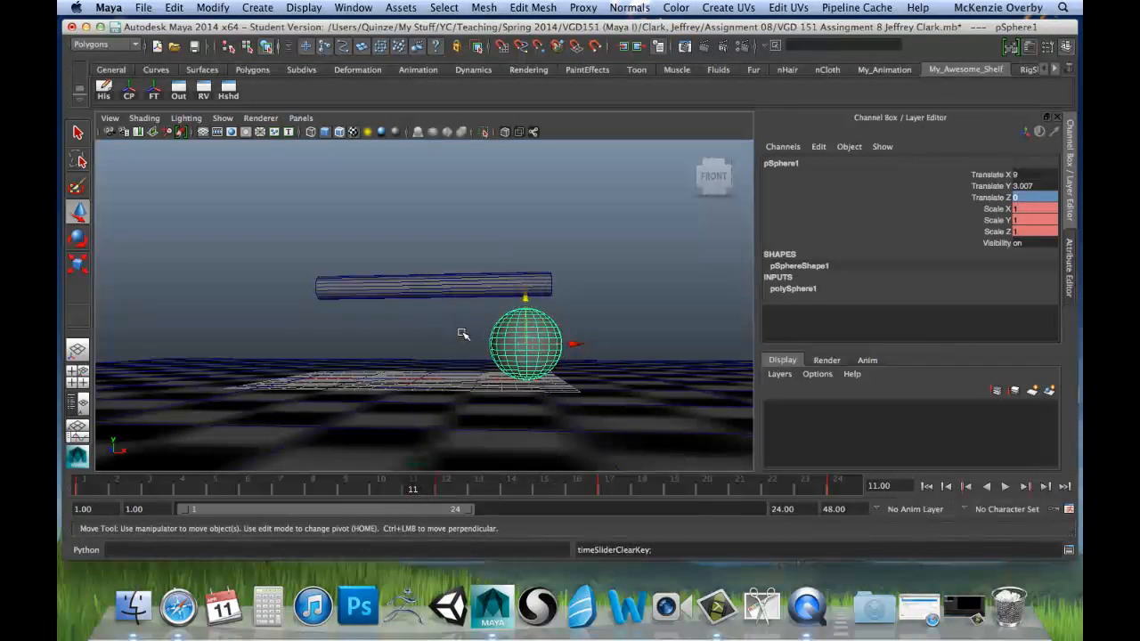
left_click(445, 488)
right_click(446, 488)
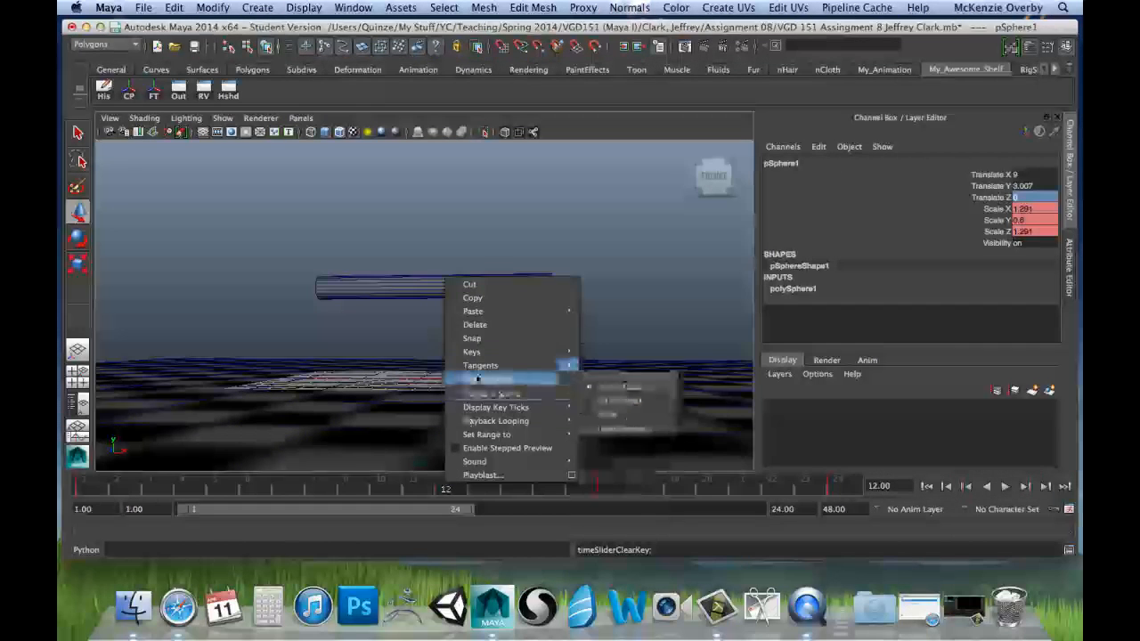
left_click(490, 326)
Step: Delete the sphere's animation keys at frames 17 and 24
left_click_drag(592, 488, 605, 492)
right_click(606, 490)
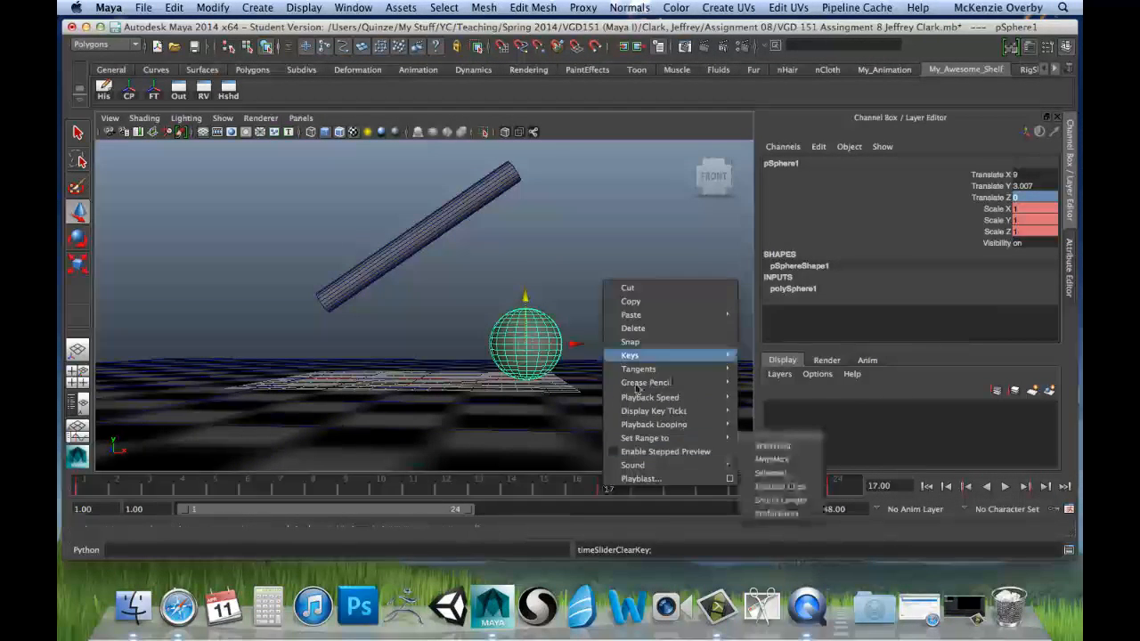
left_click(654, 326)
left_click(834, 488)
right_click(834, 488)
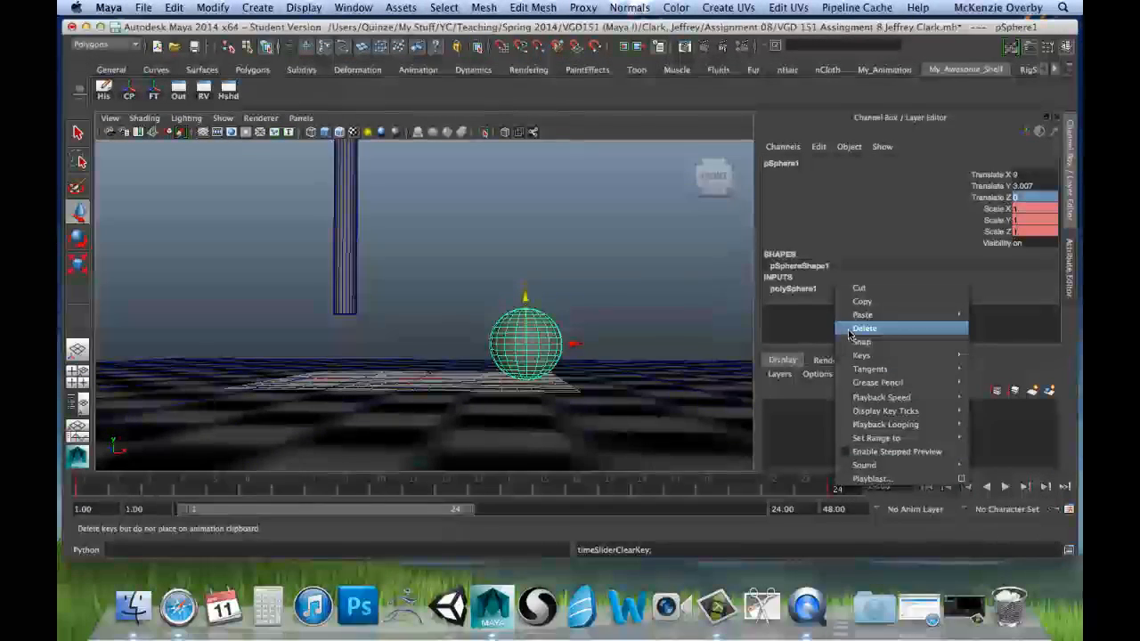
left_click(859, 329)
Step: Return to frame 1 and delete the sphere's remaining animation key there
double_click(96, 491)
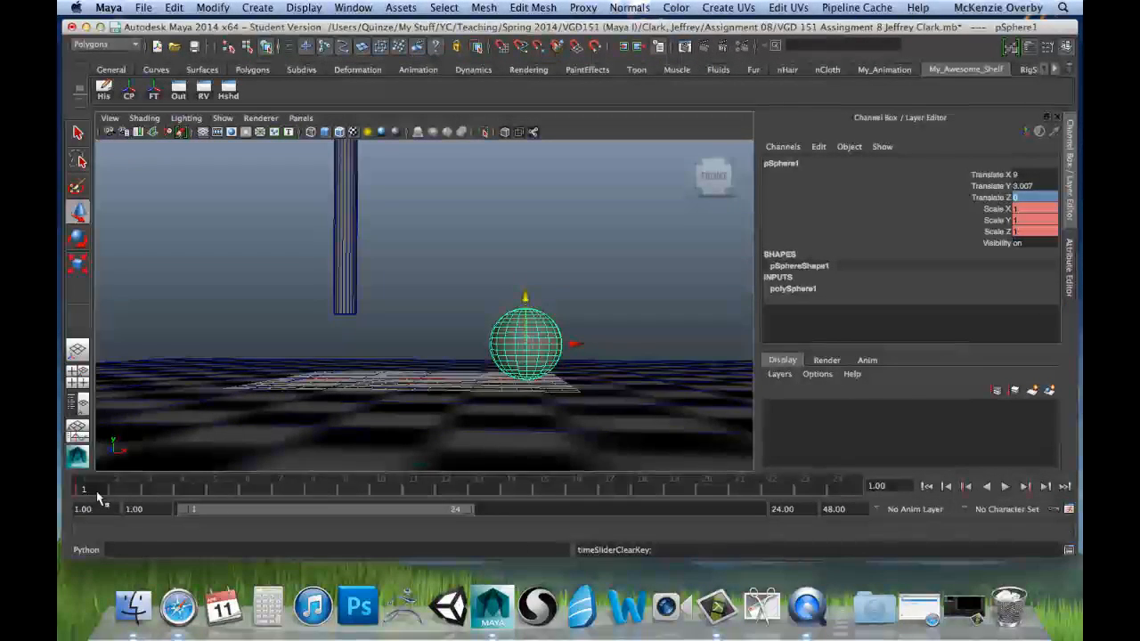
left_click(122, 485)
left_click(83, 486)
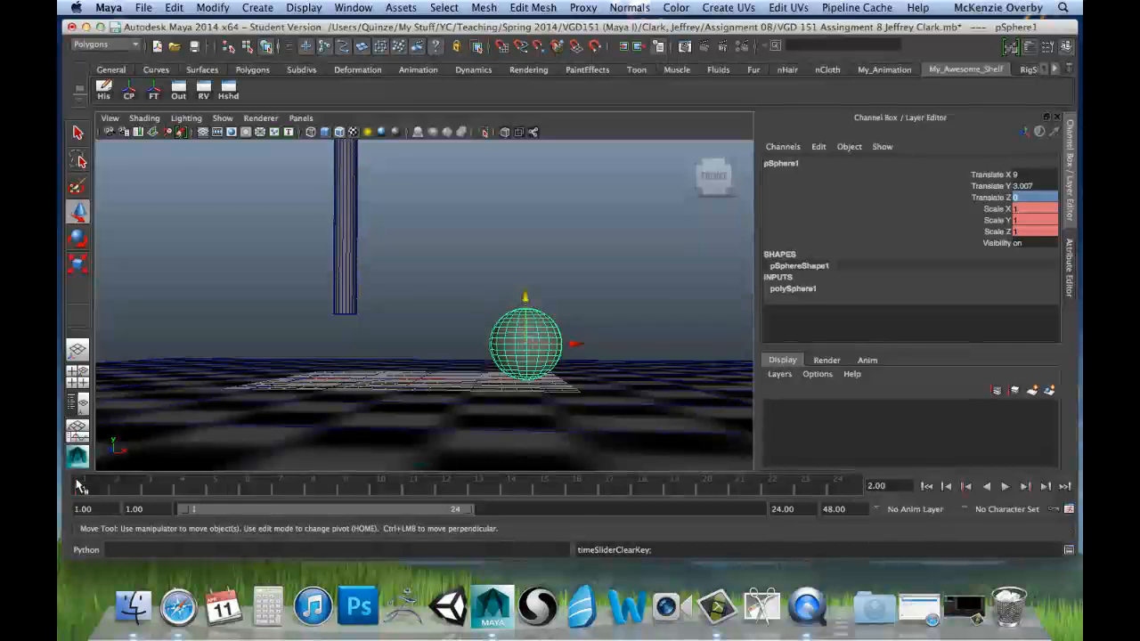
right_click(83, 484)
left_click(117, 325)
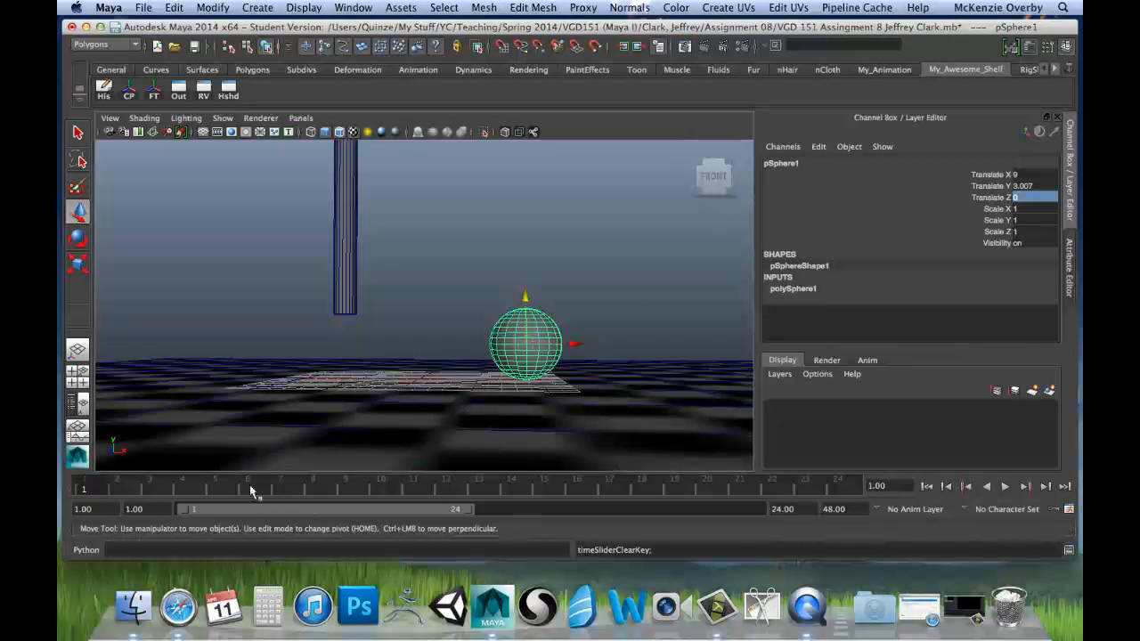
Step: Freeze the sphere's transformations at its current position on the floor plane
left_click_drag(389, 416, 411, 394, "alt")
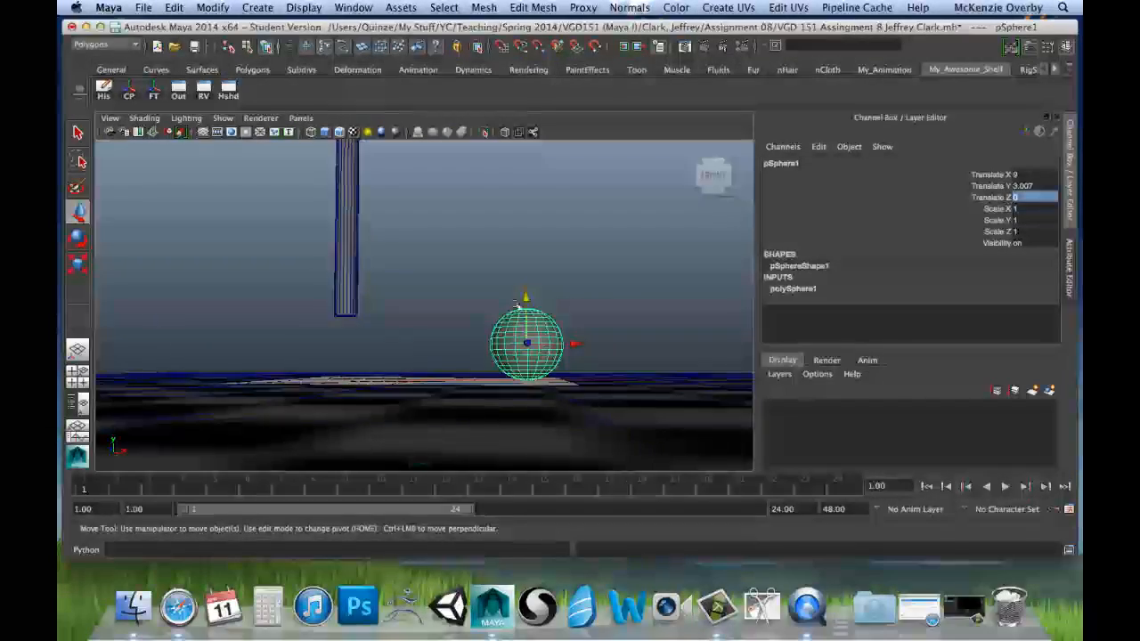
left_click_drag(516, 305, 628, 305, "alt")
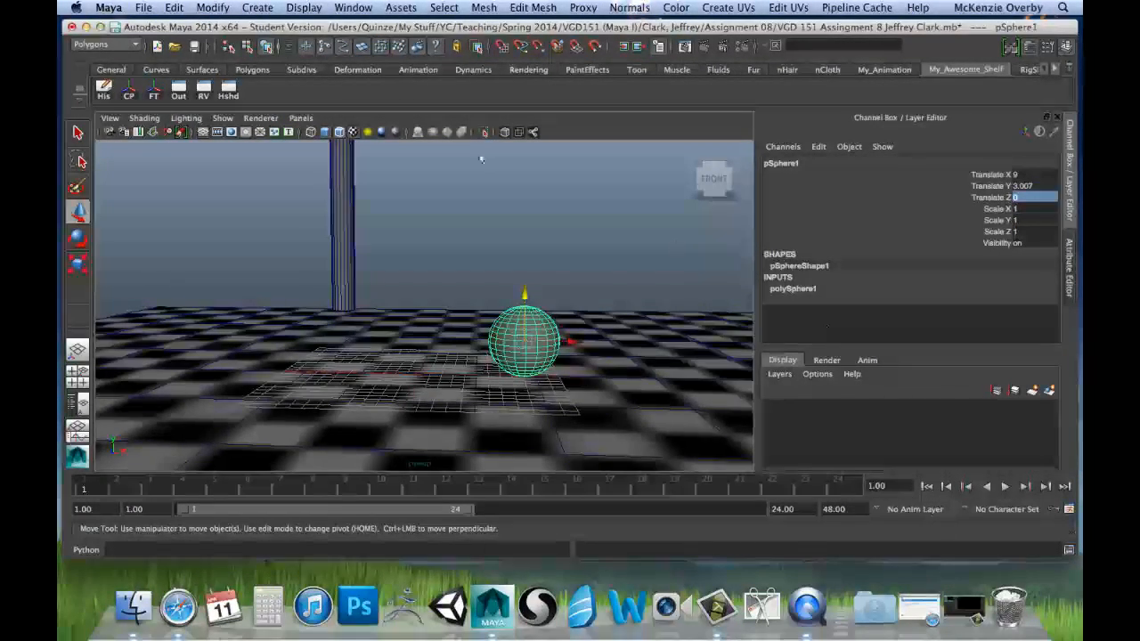
left_click(210, 7)
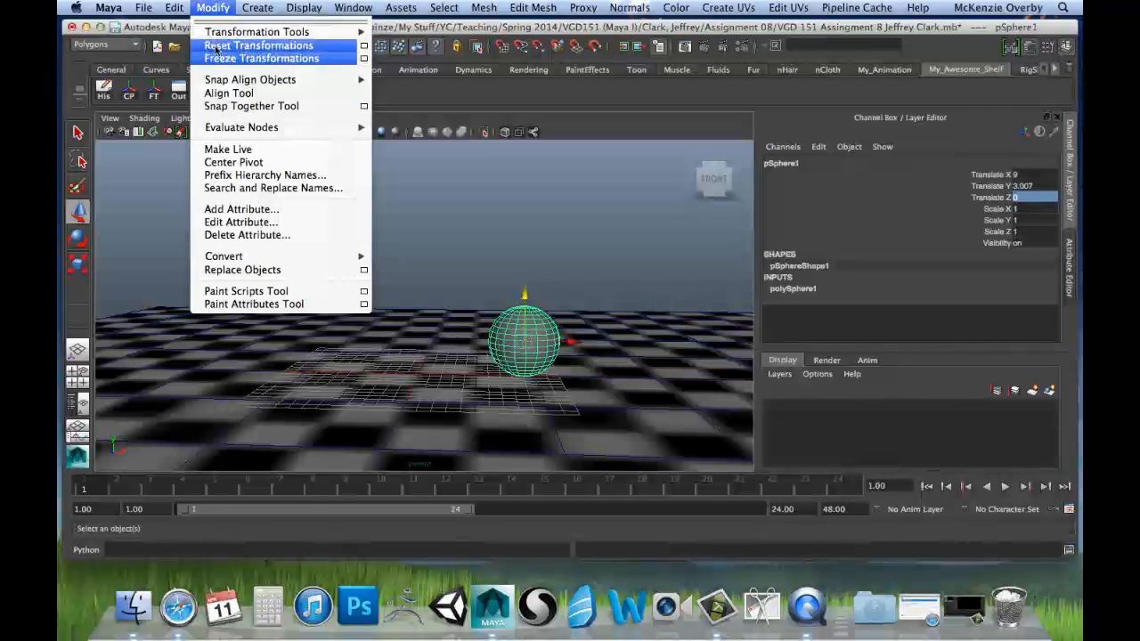
left_click(234, 58)
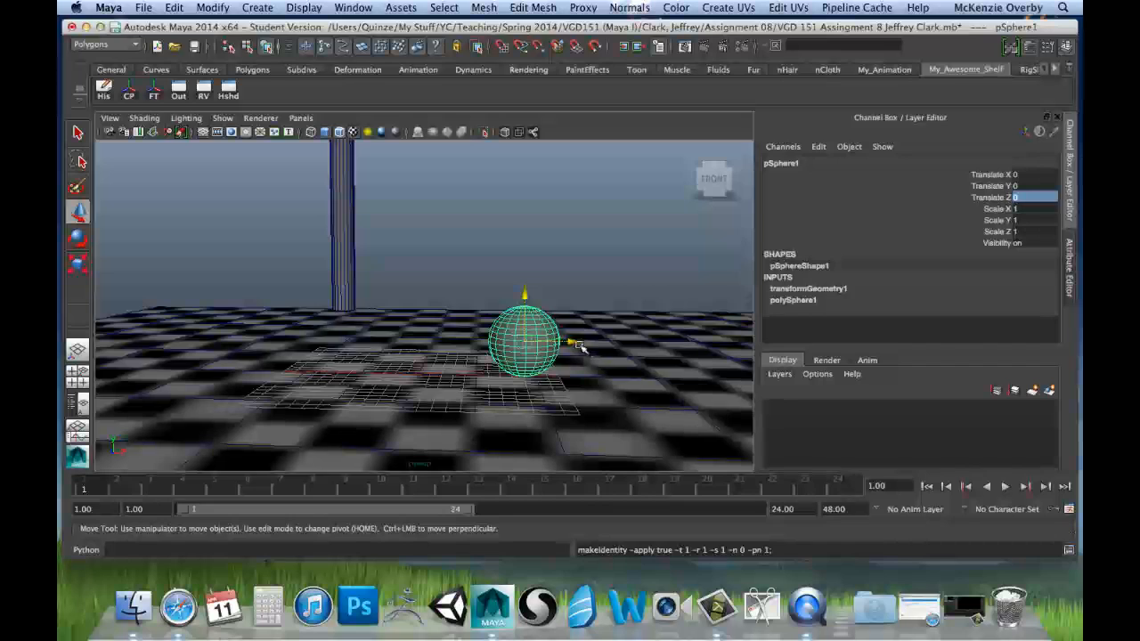
Step: Move, squash and rotate the sphere freehand, to Translate about 0.5, 9.93, -2.23 and Scale about 0.6, 0.39, 0.6
left_click_drag(580, 347, 365, 345)
left_click_drag(321, 302, 295, 308)
key("r")
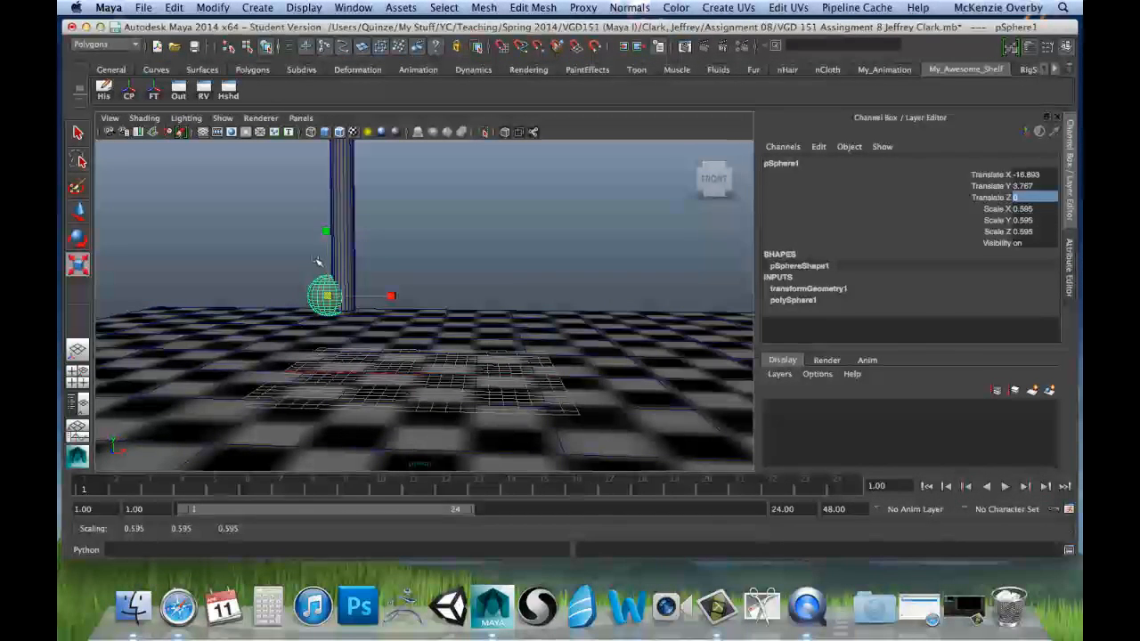
left_click_drag(326, 232, 326, 254)
key("e")
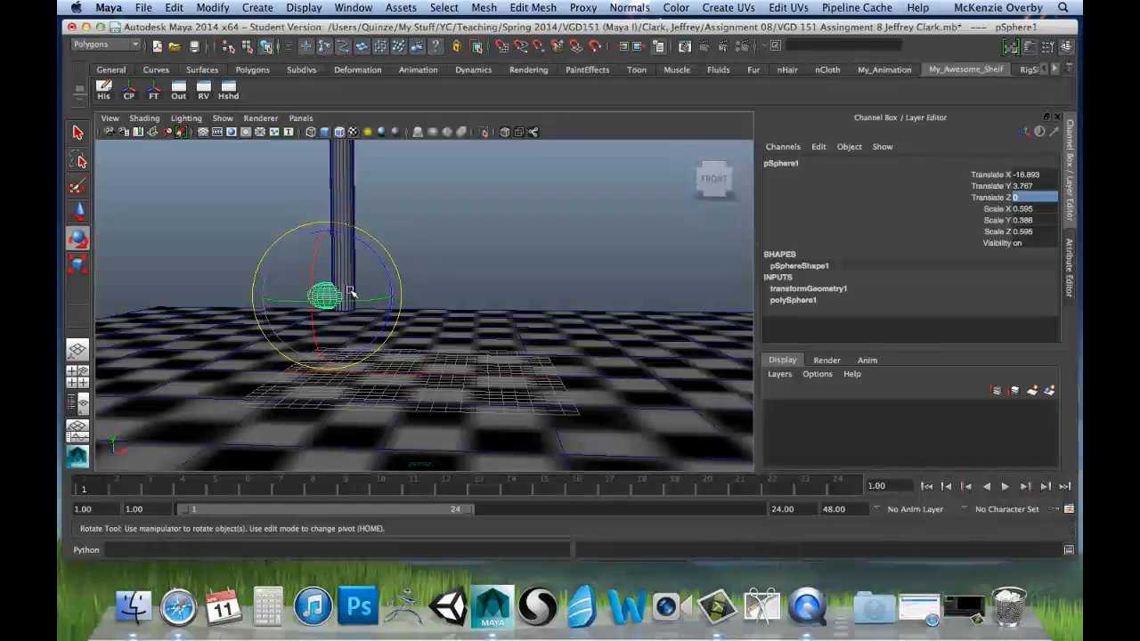
left_click_drag(350, 292, 531, 214)
key("w")
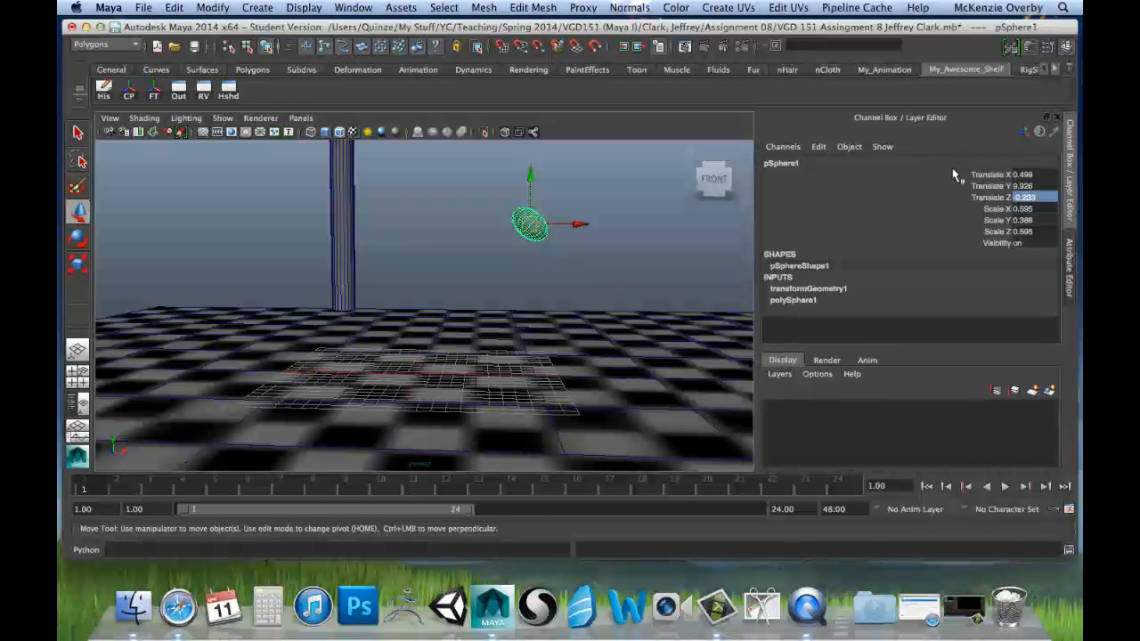
Step: Set the sphere's Translate X, Y and Z to 0 and its Scale X, Y and Z to 1
left_click(1021, 175)
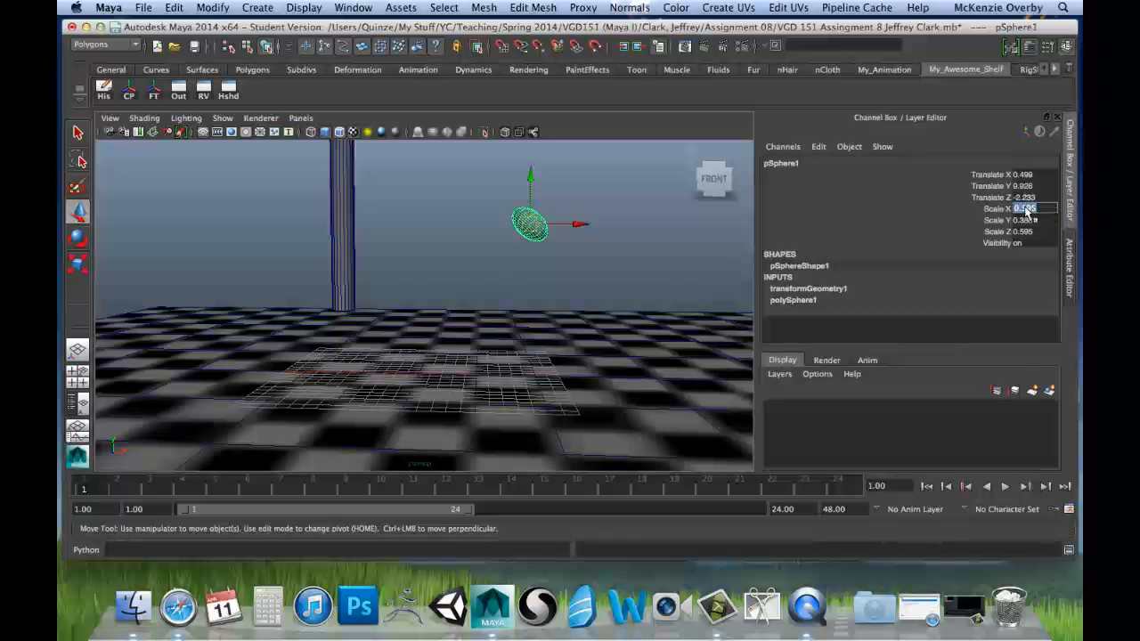
left_click(1044, 176)
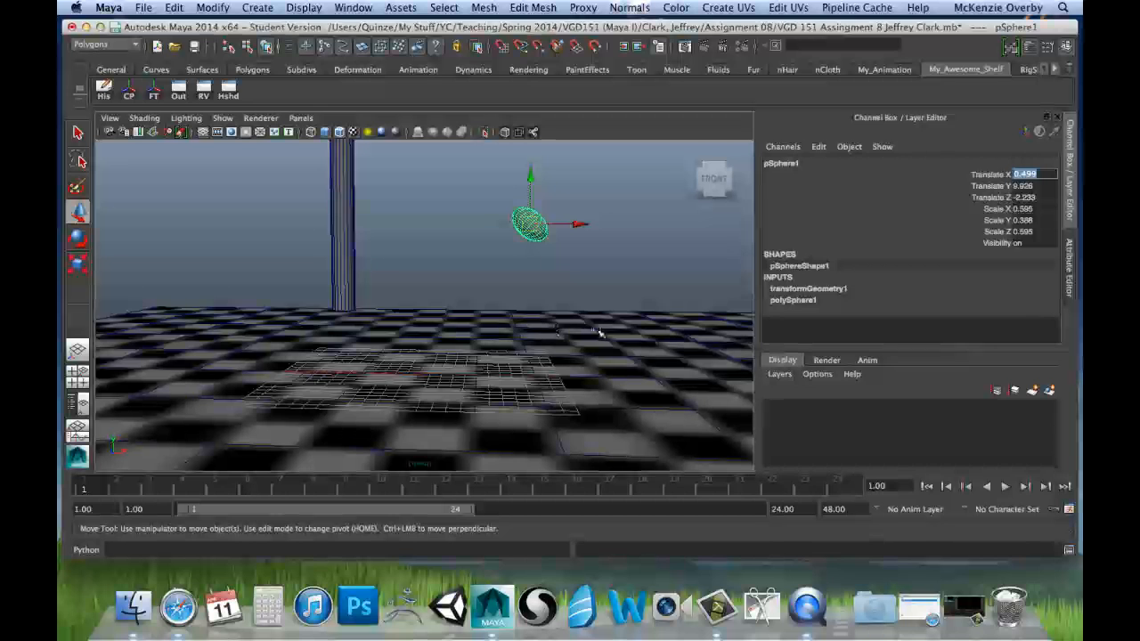
type("0")
key("Tab")
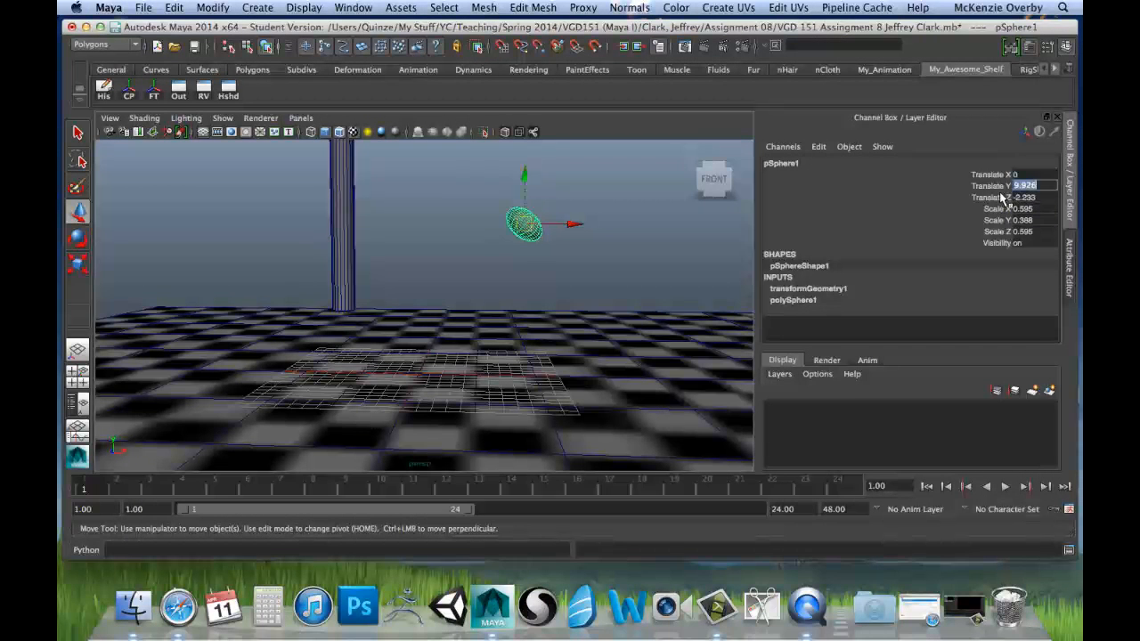
key("Tab")
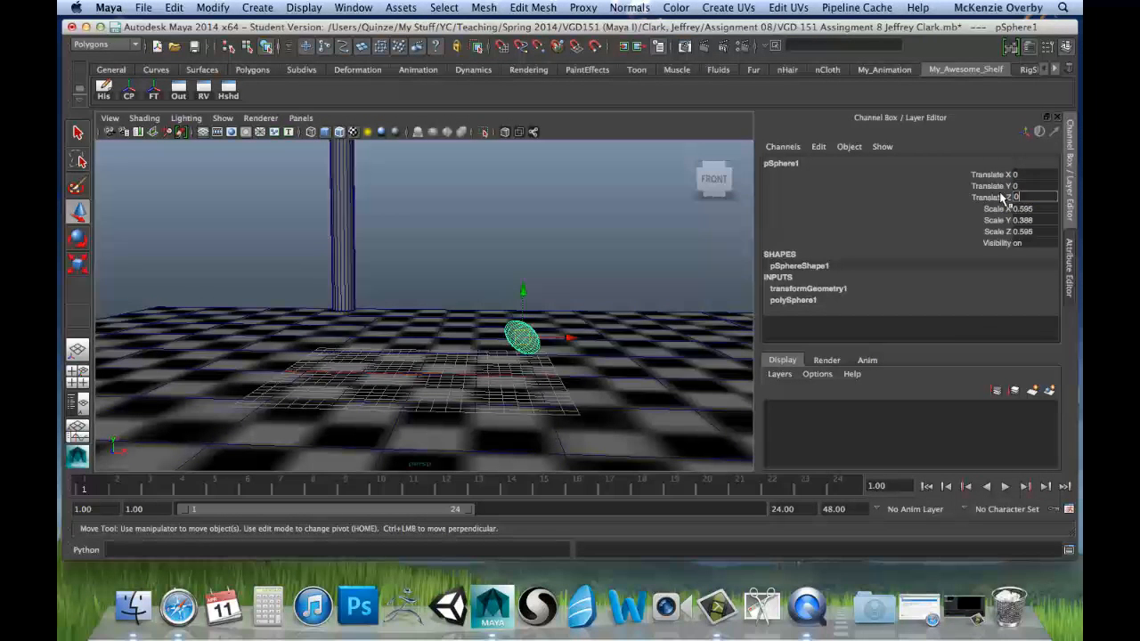
key("Tab")
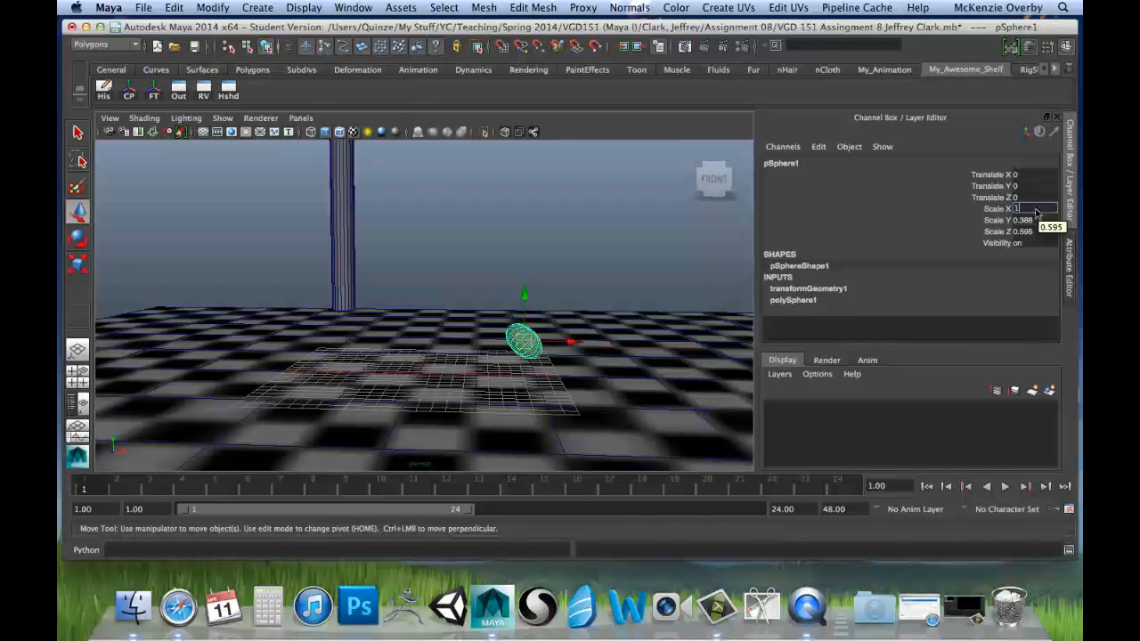
key("Tab")
key("Tab")
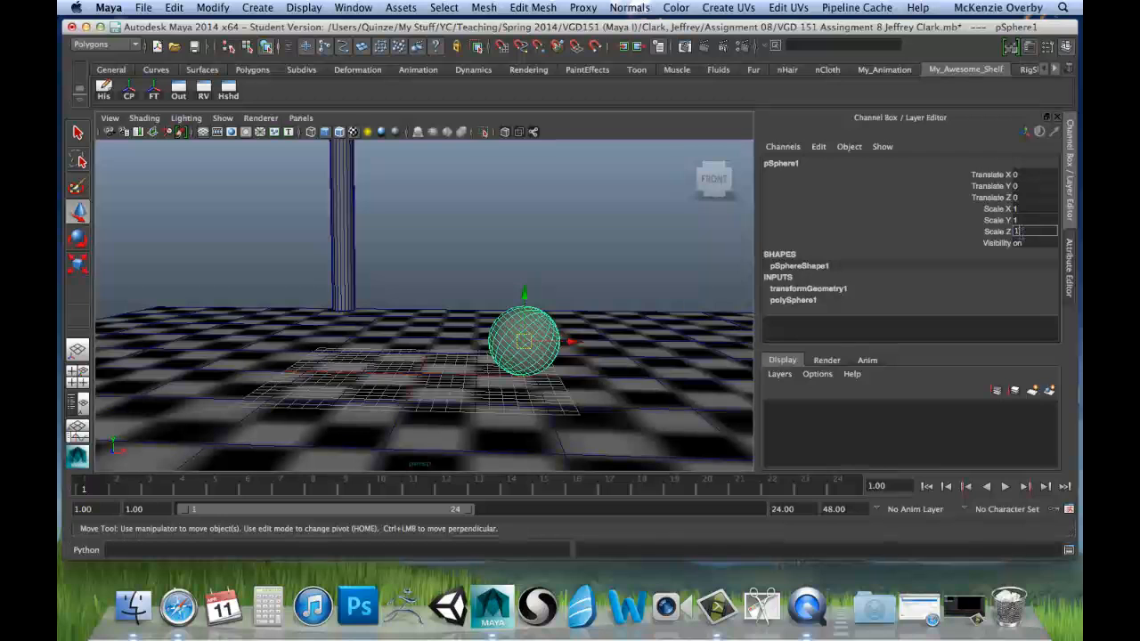
key("Return")
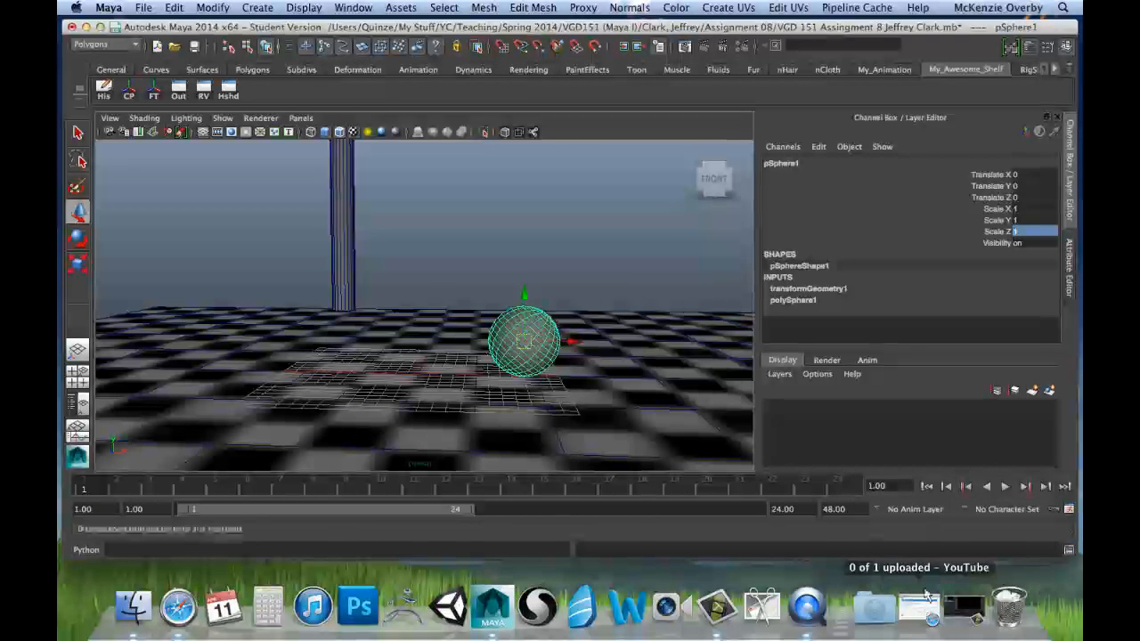
Step: Make the sphere's hidden Rotate X, Rotate Y and Rotate Z channels keyable through Channel Control
left_click(817, 146)
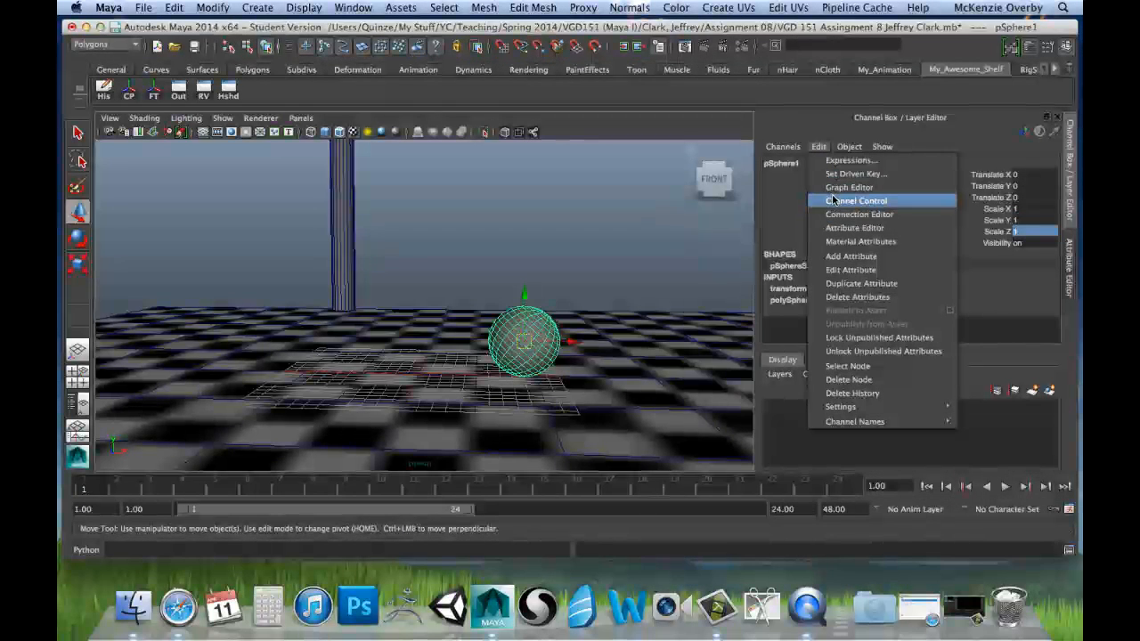
left_click(837, 202)
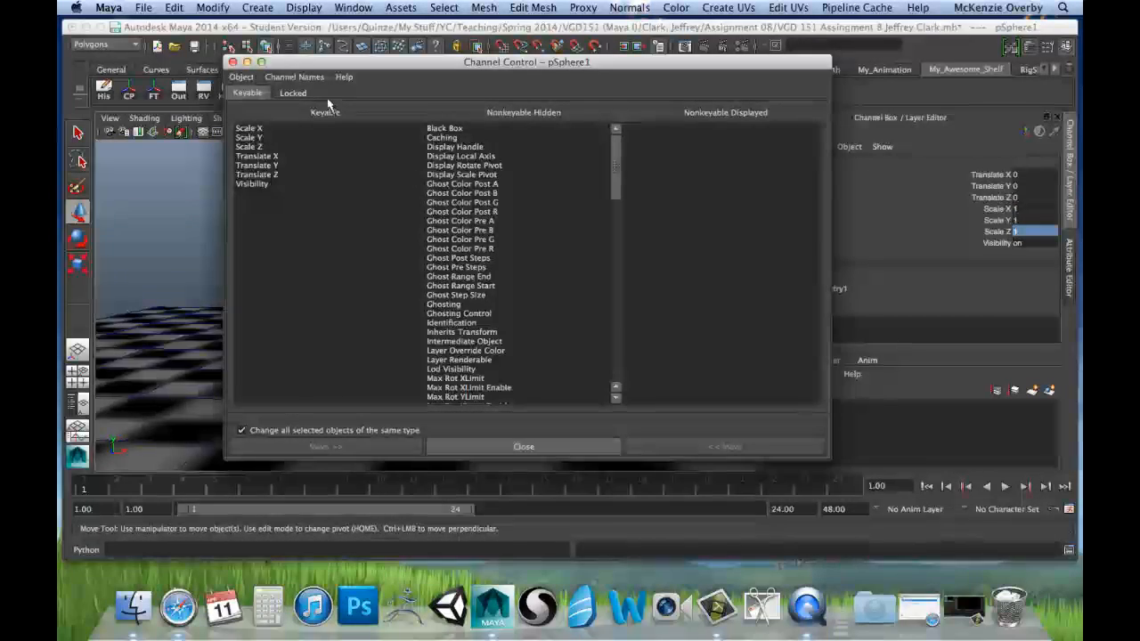
scroll(450, 267, "down", 15)
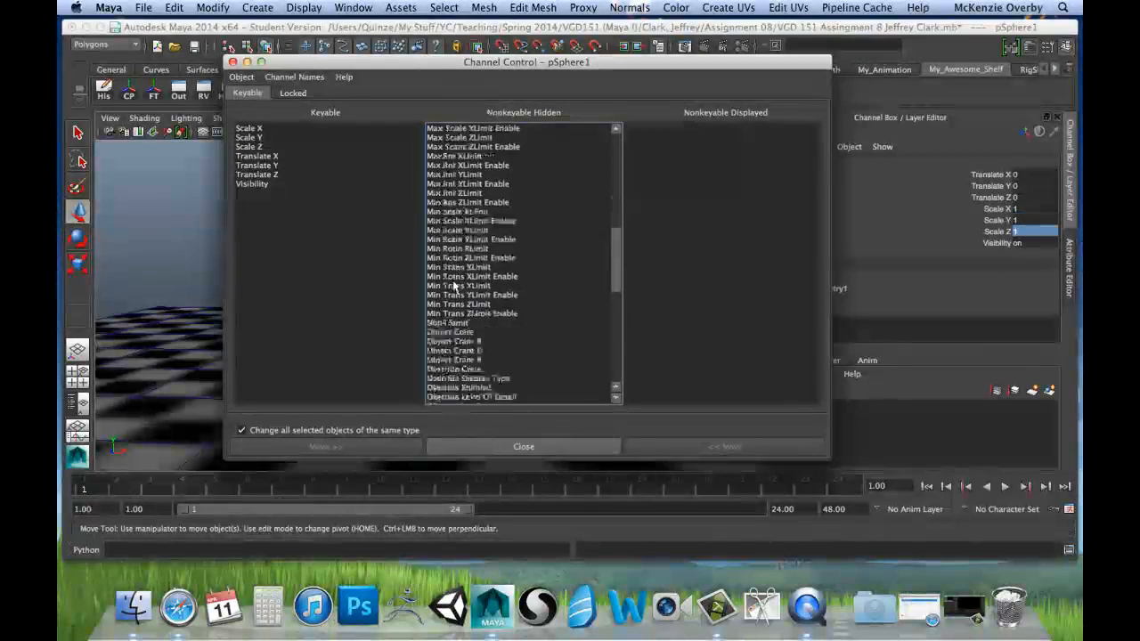
scroll(454, 285, "down", 5)
scroll(450, 293, "down", 5)
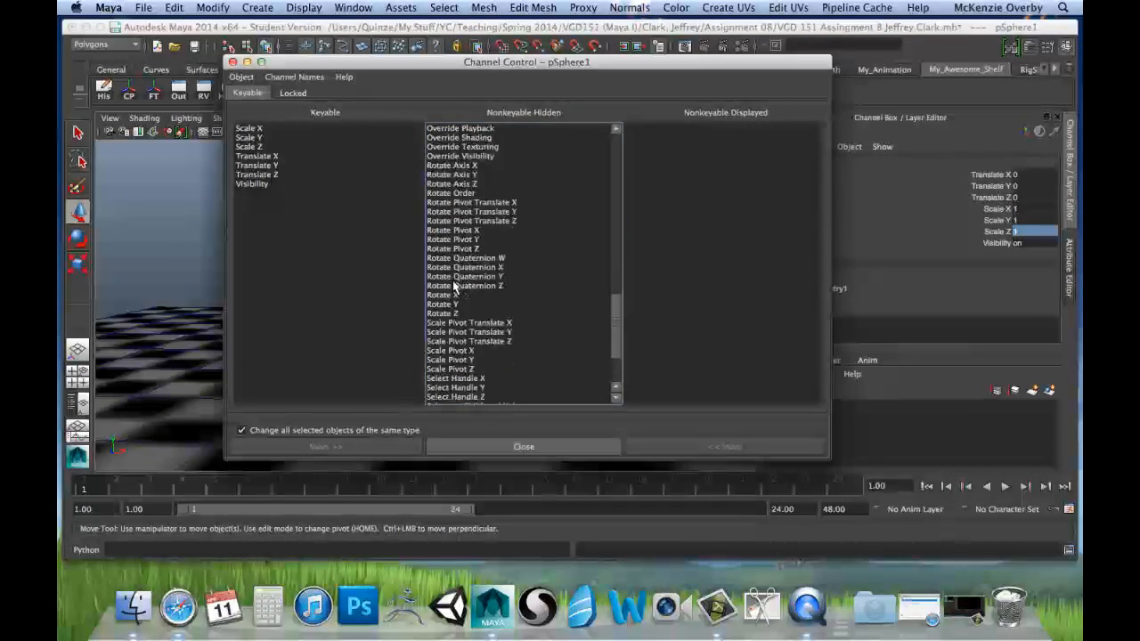
left_click_drag(443, 297, 445, 313)
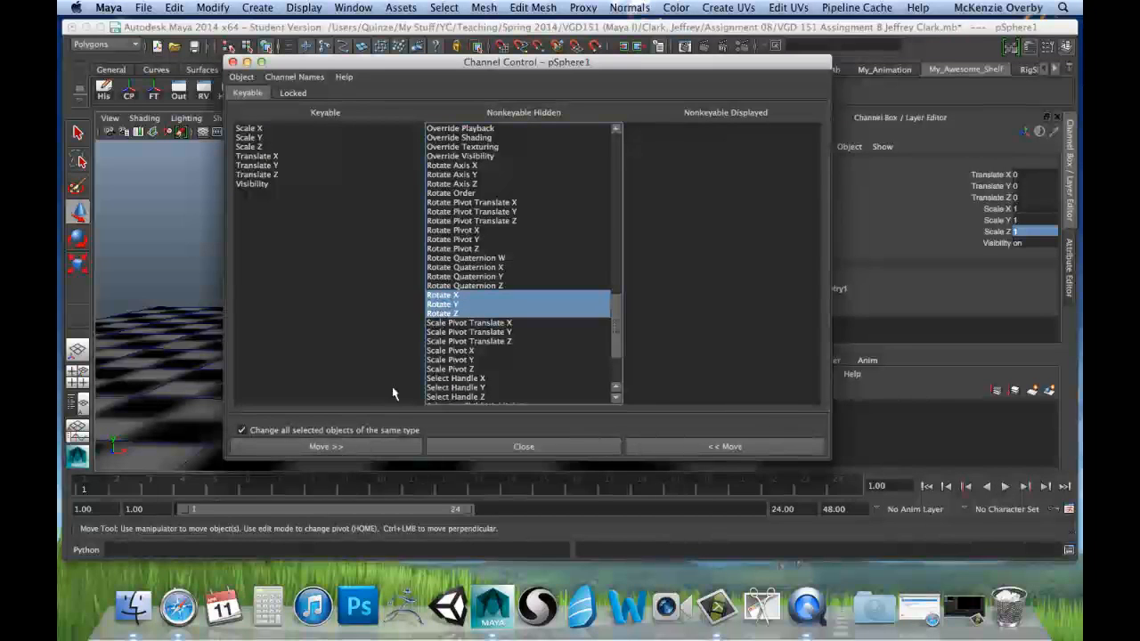
left_click(682, 448)
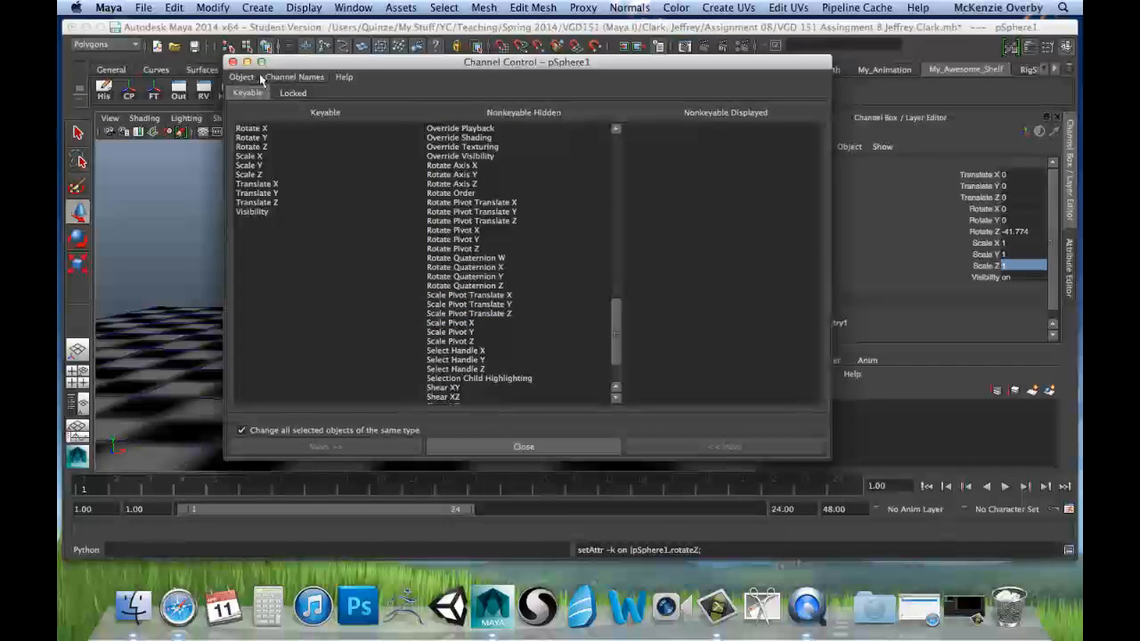
left_click(234, 62)
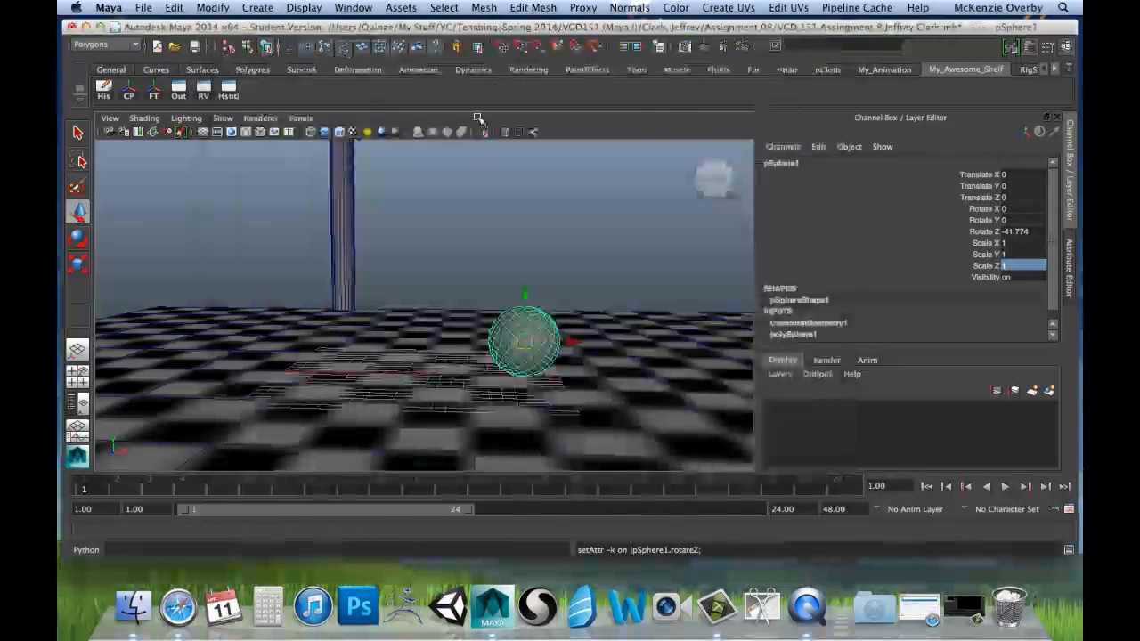
Step: Set the sphere's Rotate Z to 0
left_click(1024, 232)
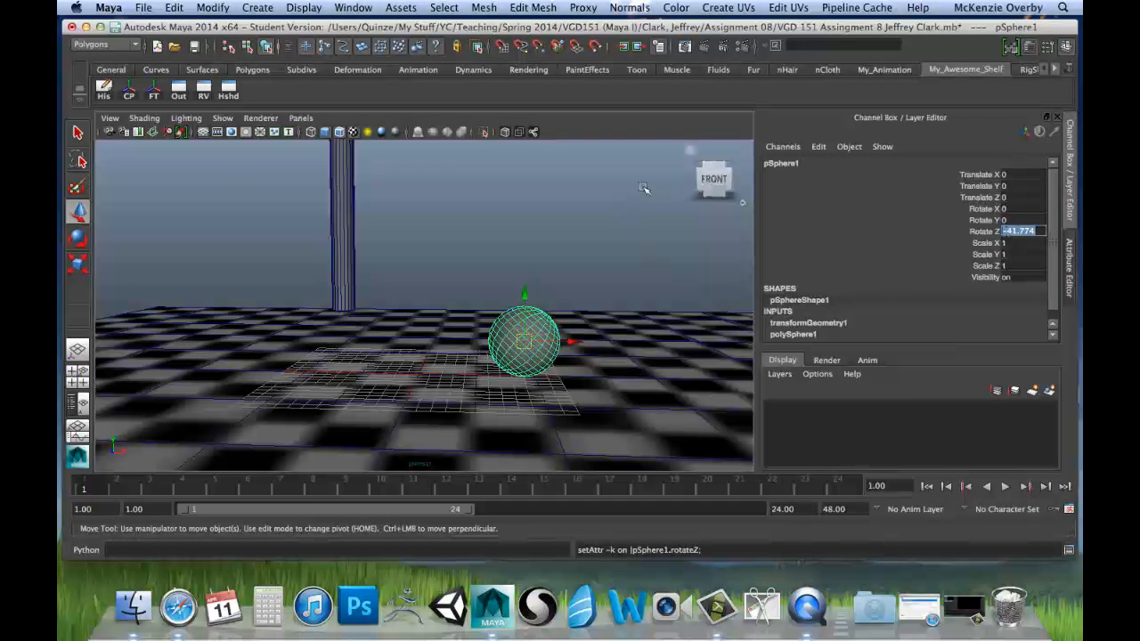
type("0")
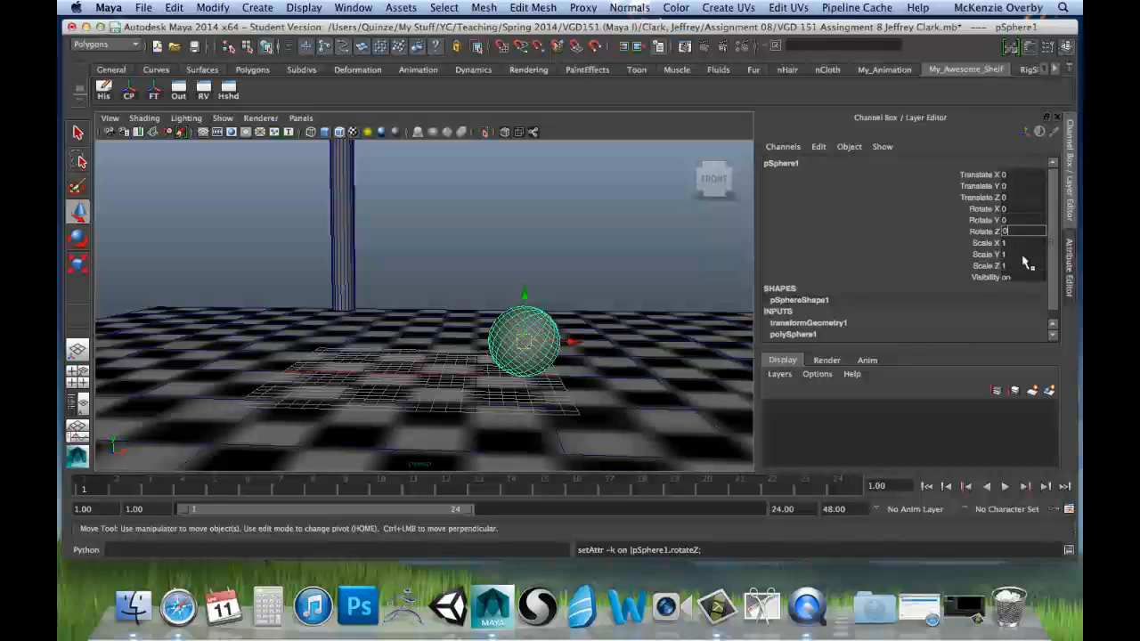
key("Return")
Step: Scrub and play the animation from frame 1 to examine the cylinder's motion relative to the resting sphere
left_click_drag(410, 318, 574, 366, "alt")
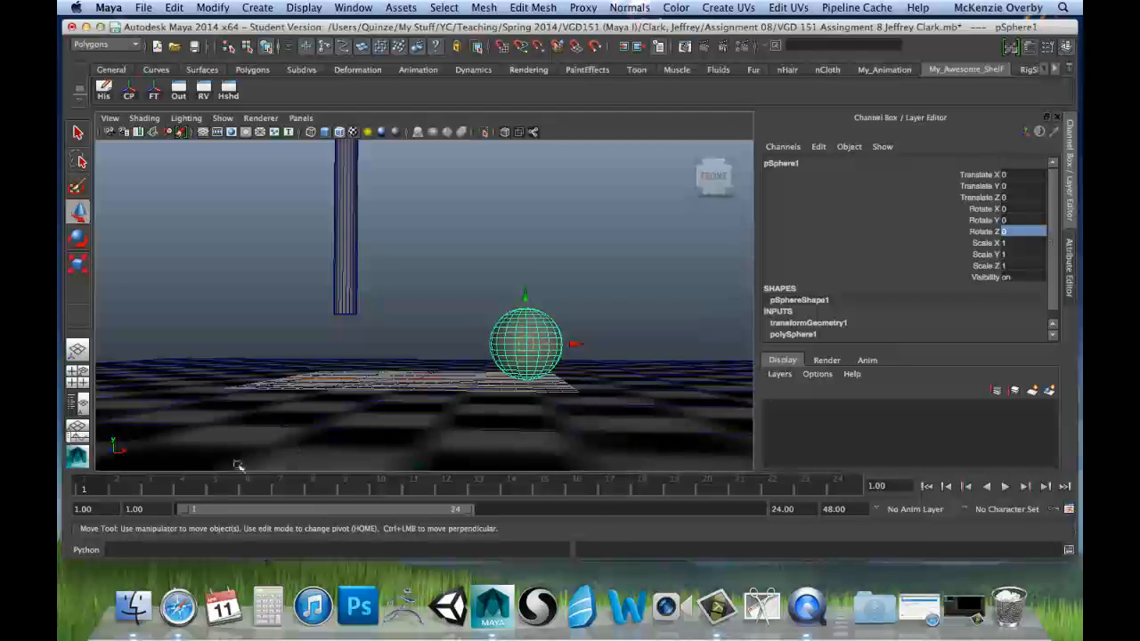
left_click_drag(100, 488, 75, 518)
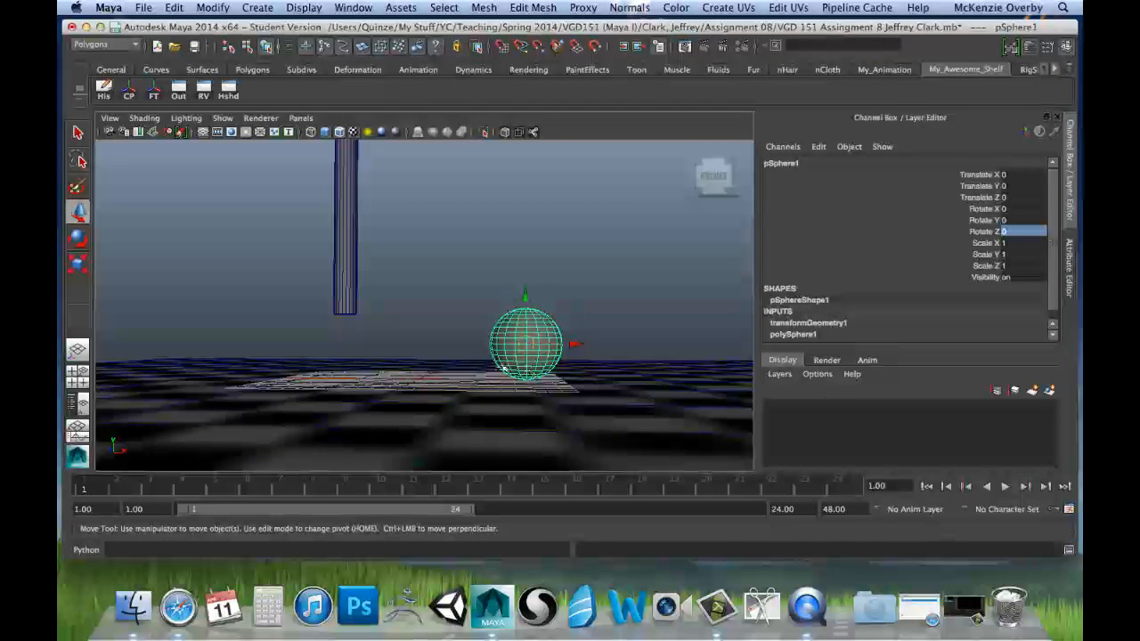
key("alt+v")
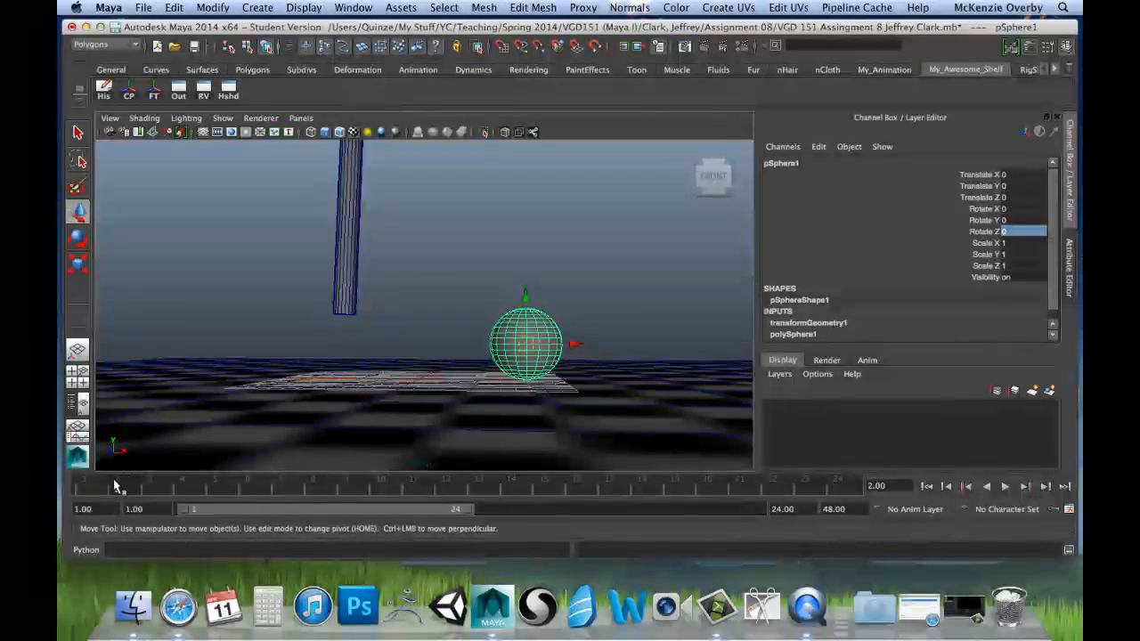
key("alt+v")
Step: Make the cylinder's hidden Translate X, Y, Z, Scale X, Y, Z and Rotate X, Y channels keyable through Channel Control
left_click(337, 272)
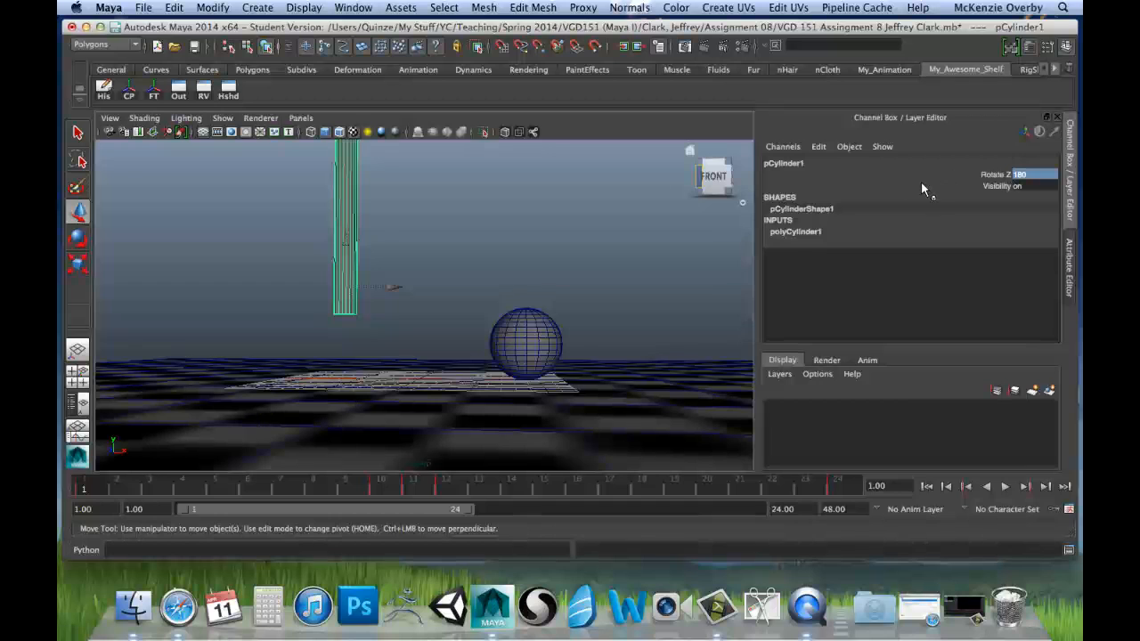
left_click(821, 148)
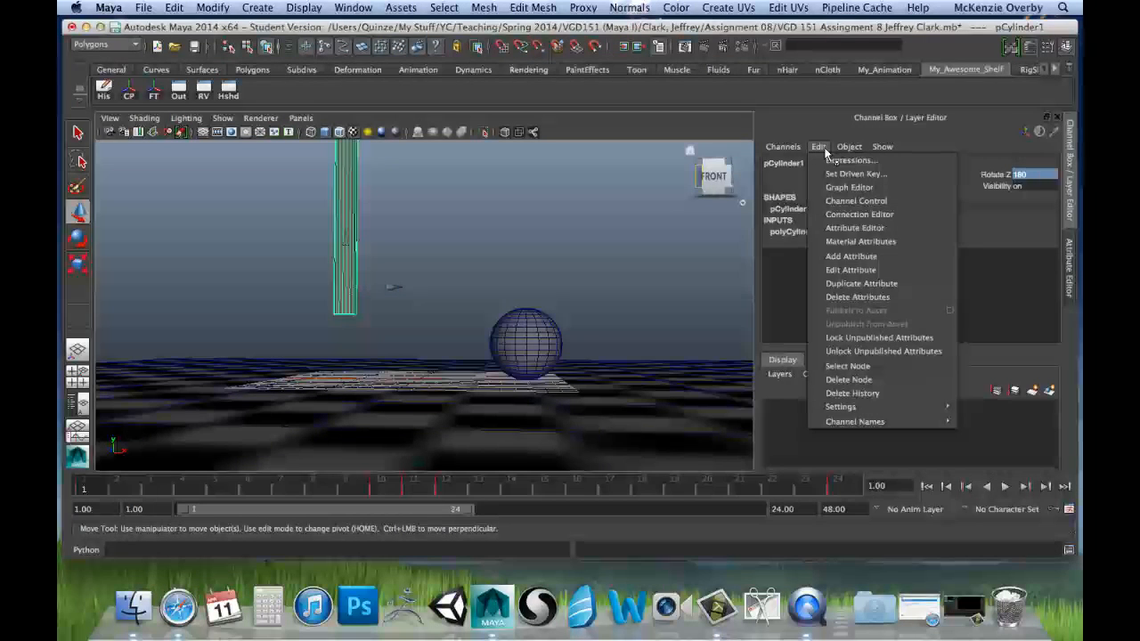
left_click(839, 202)
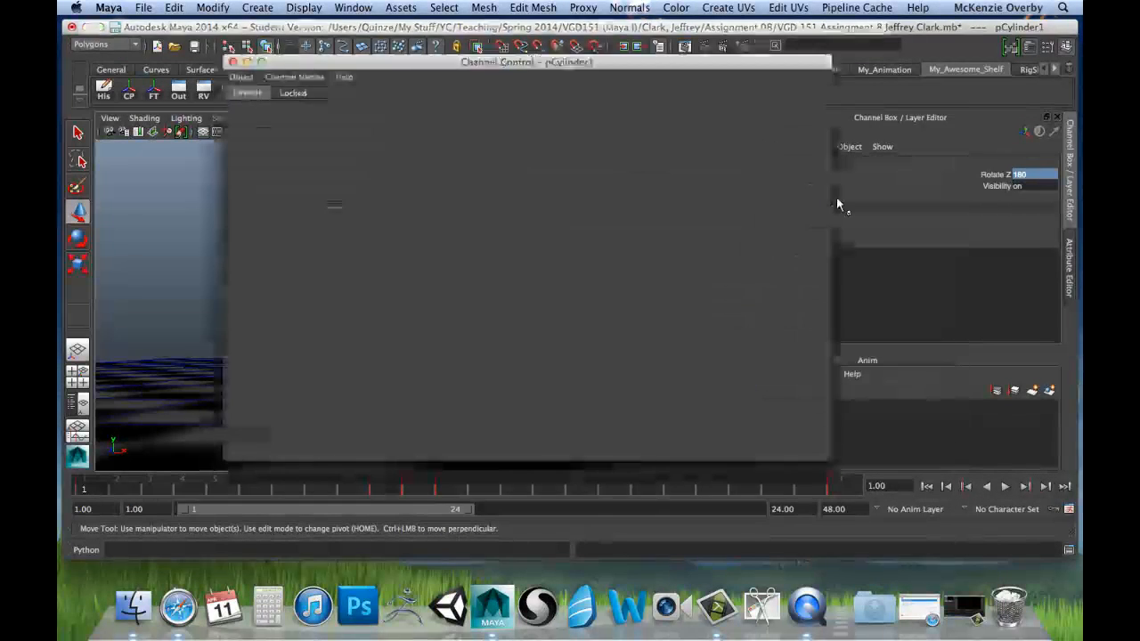
scroll(530, 207, "down", 10)
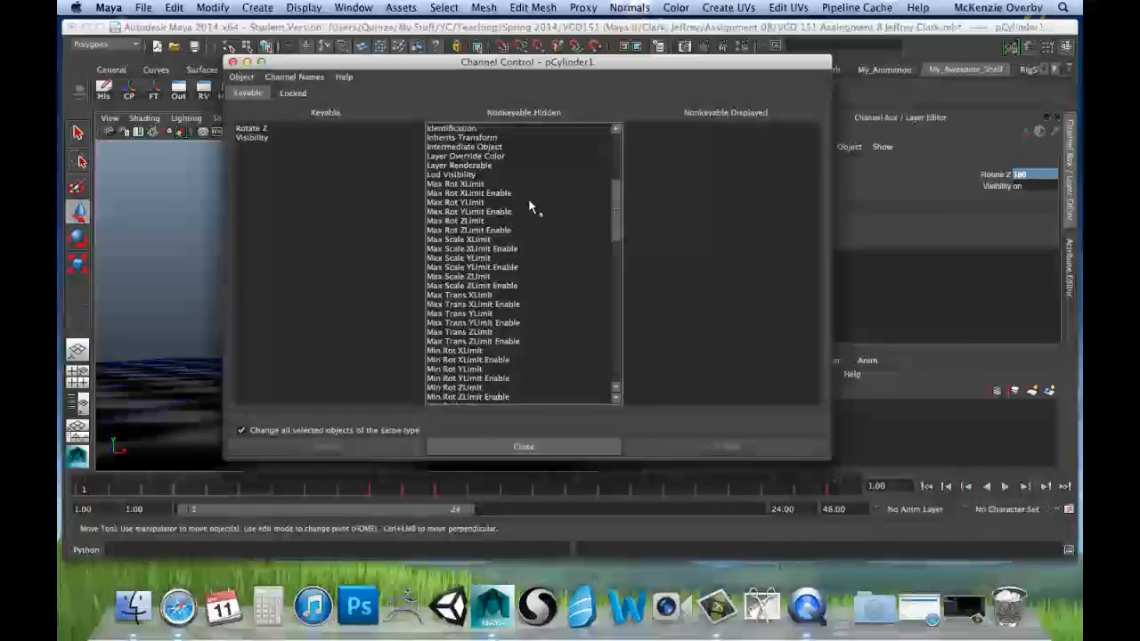
scroll(529, 207, "down", 12)
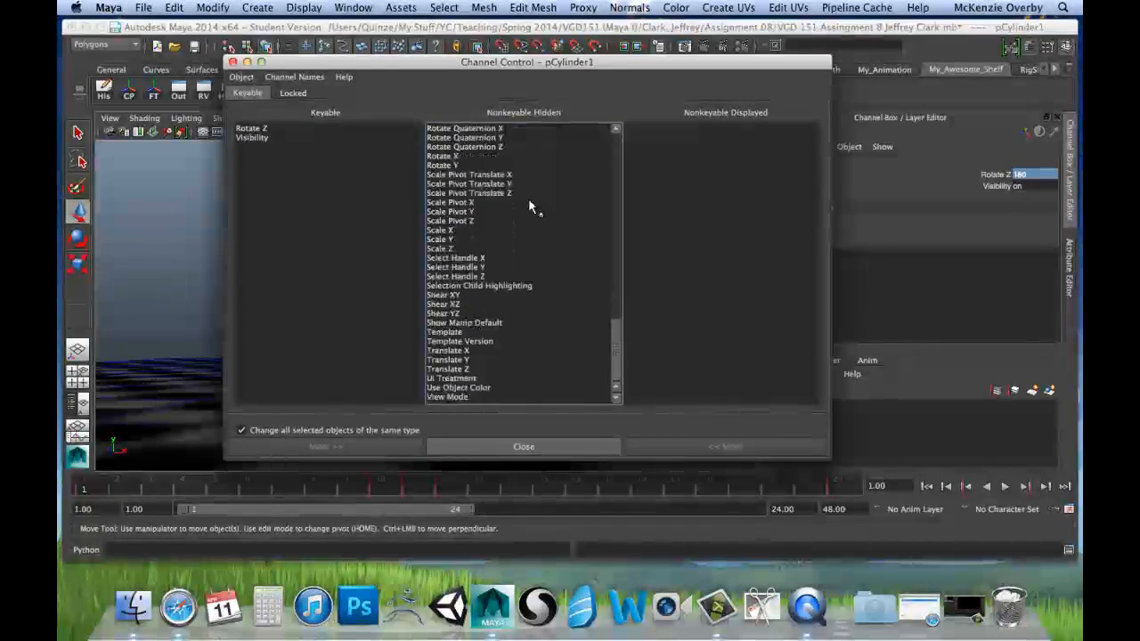
left_click_drag(463, 351, 462, 369)
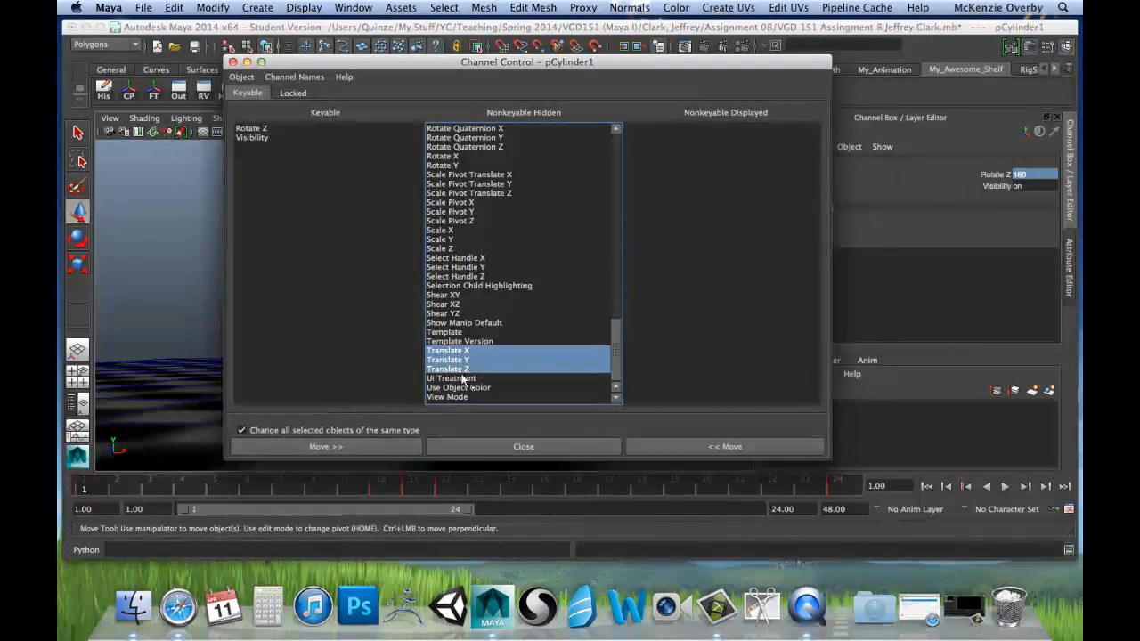
left_click(699, 446)
left_click_drag(463, 258, 466, 277)
left_click(697, 447)
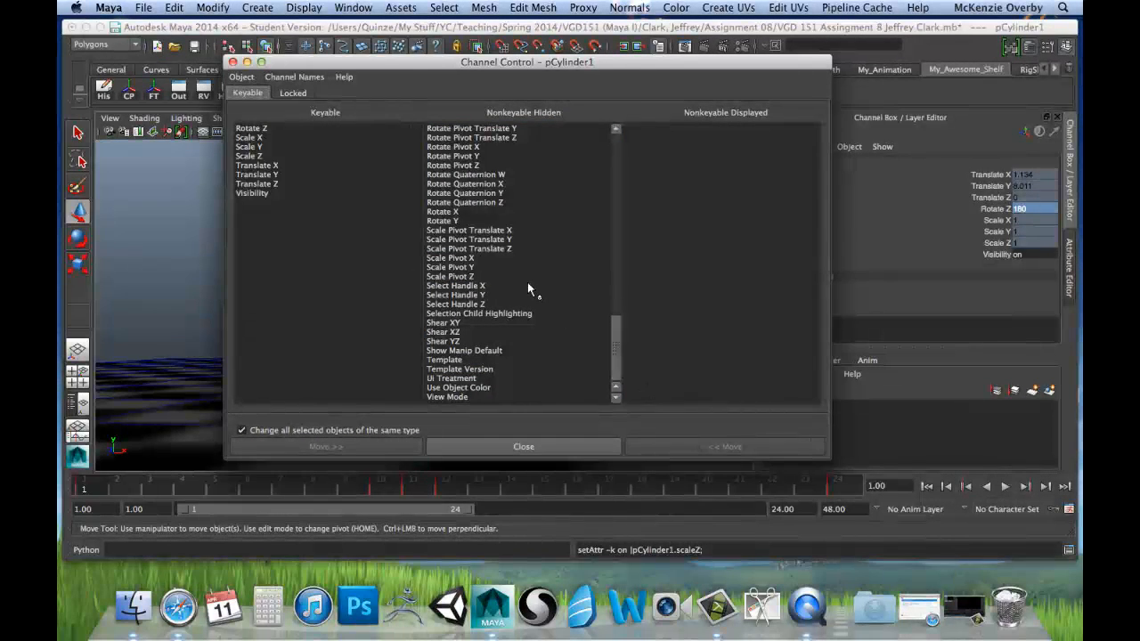
left_click_drag(466, 211, 468, 225)
left_click(717, 446)
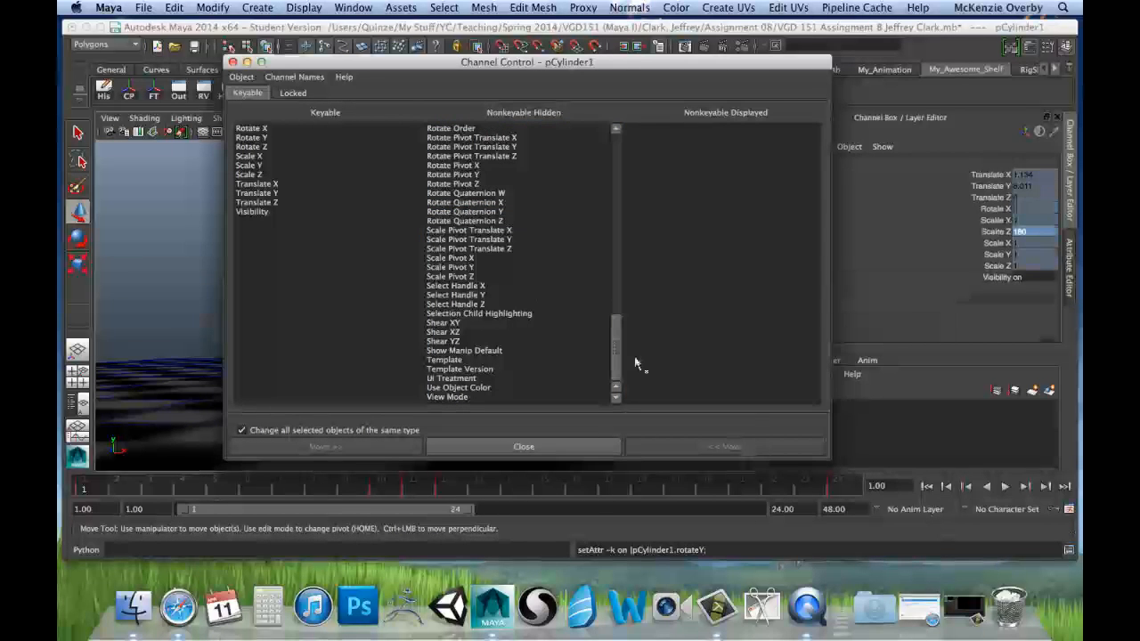
Step: Unlock the cylinder's Rotate X and Y, Scale X, Y, Z and Translate X, Y, Z channels, and close Channel Control
left_click(306, 89)
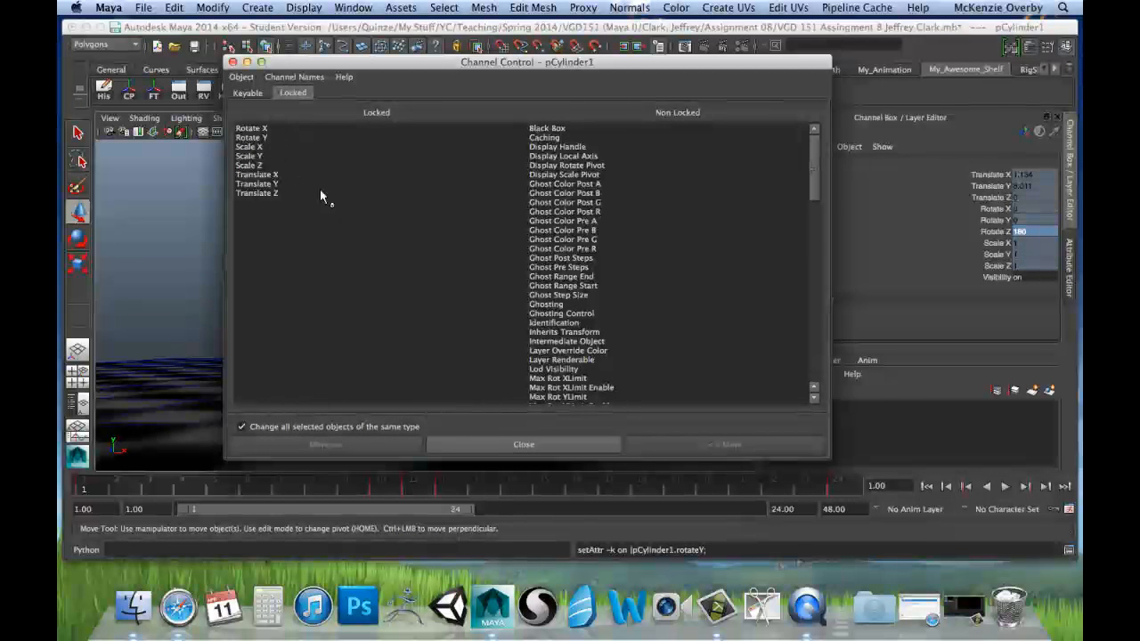
left_click_drag(258, 131, 259, 189)
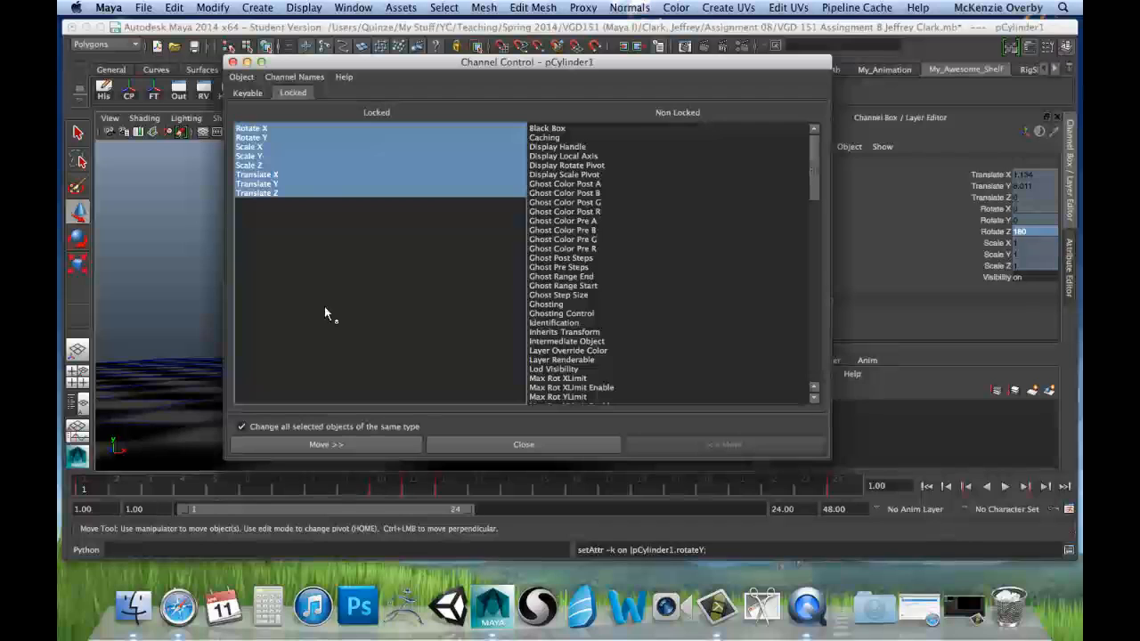
left_click(398, 447)
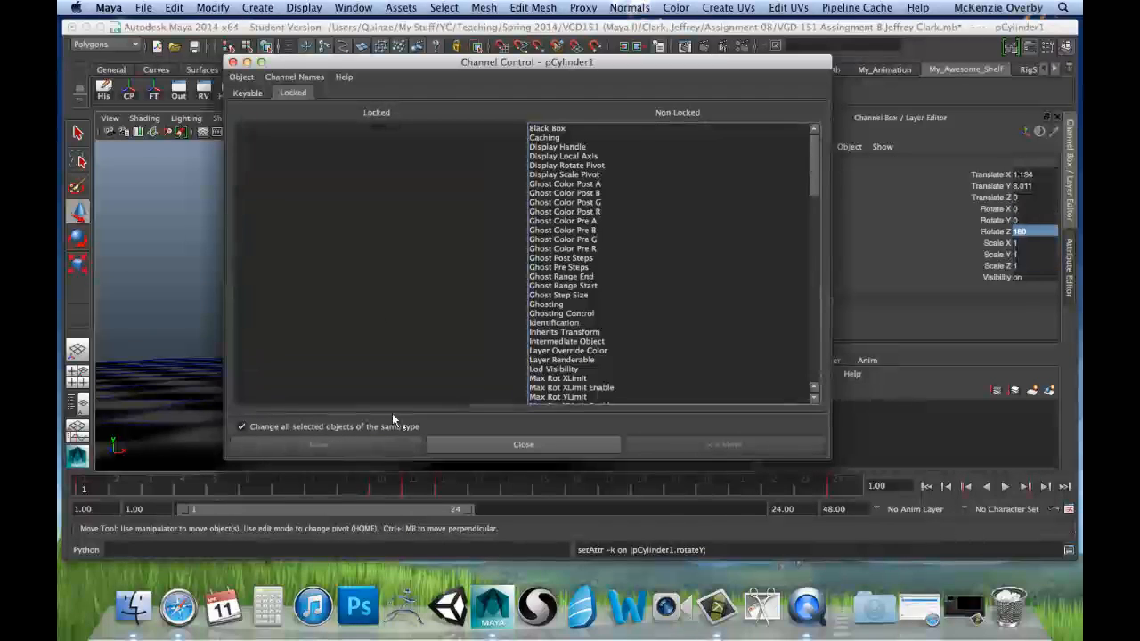
left_click(232, 62)
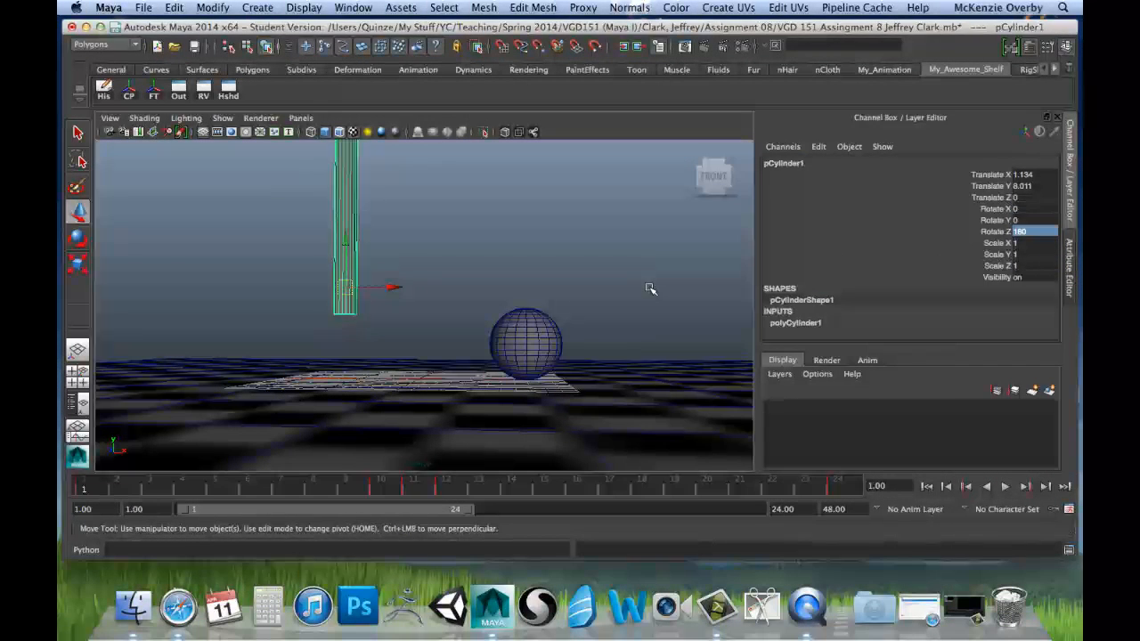
Step: Select the cylinder, then scrub and play its keyed rotation from frame 1 to review the swing
left_click(382, 279)
left_click(352, 251)
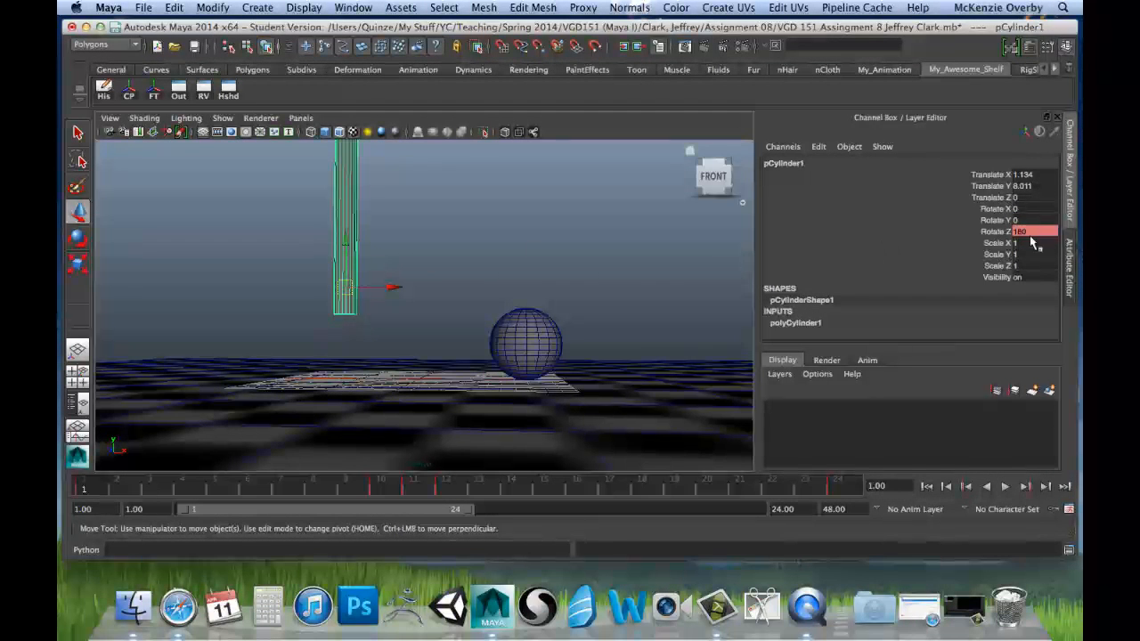
left_click_drag(107, 490, 85, 526)
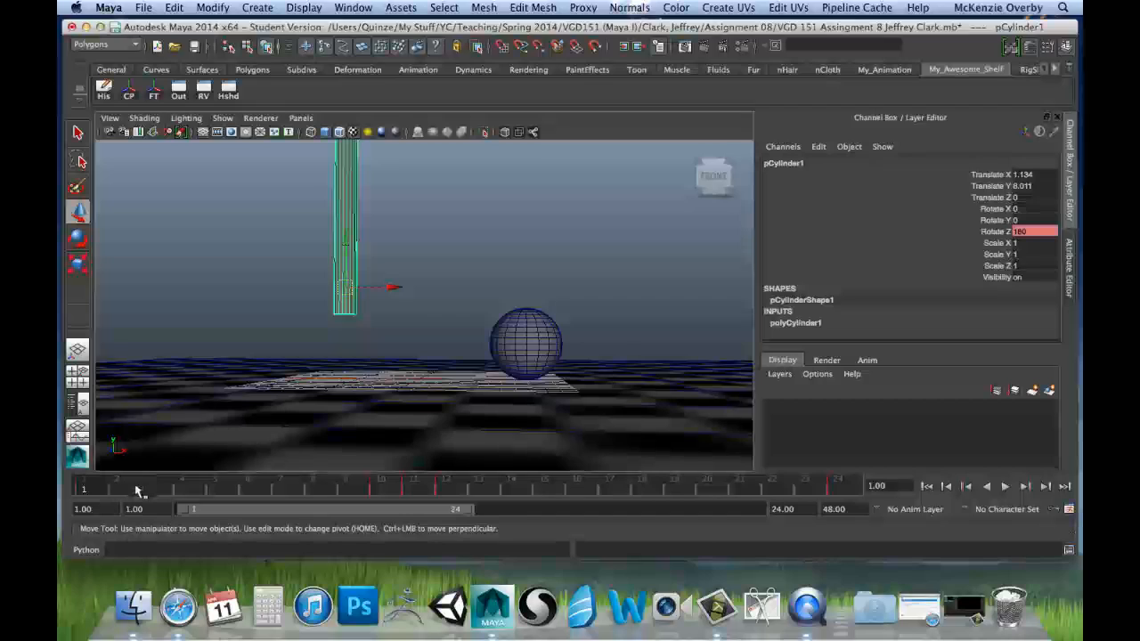
key("alt+v")
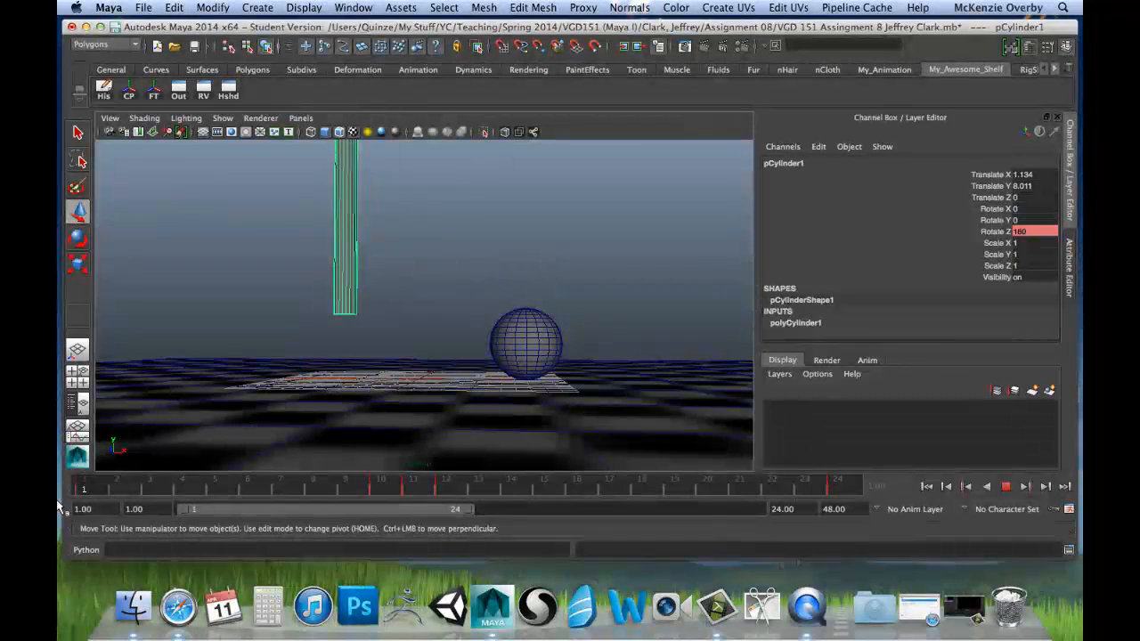
key("alt+v")
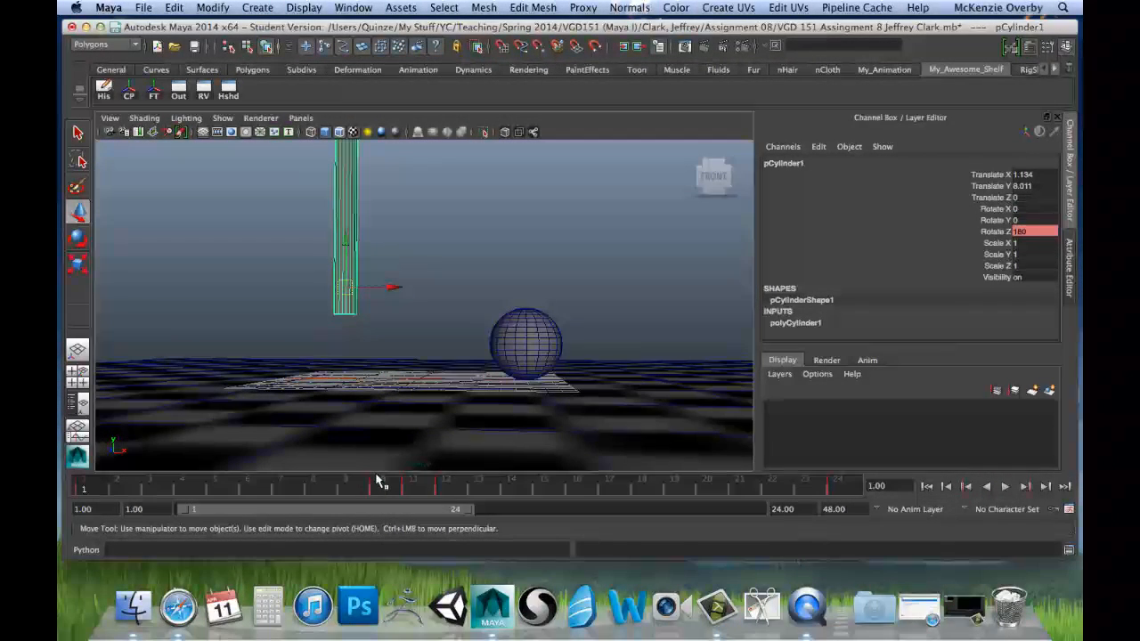
Step: Lower the cylinder to a Translate Y of about 5.318 at frame 1, playing the animation to check its swing against the sphere
middle_click_drag(356, 235, 344, 286)
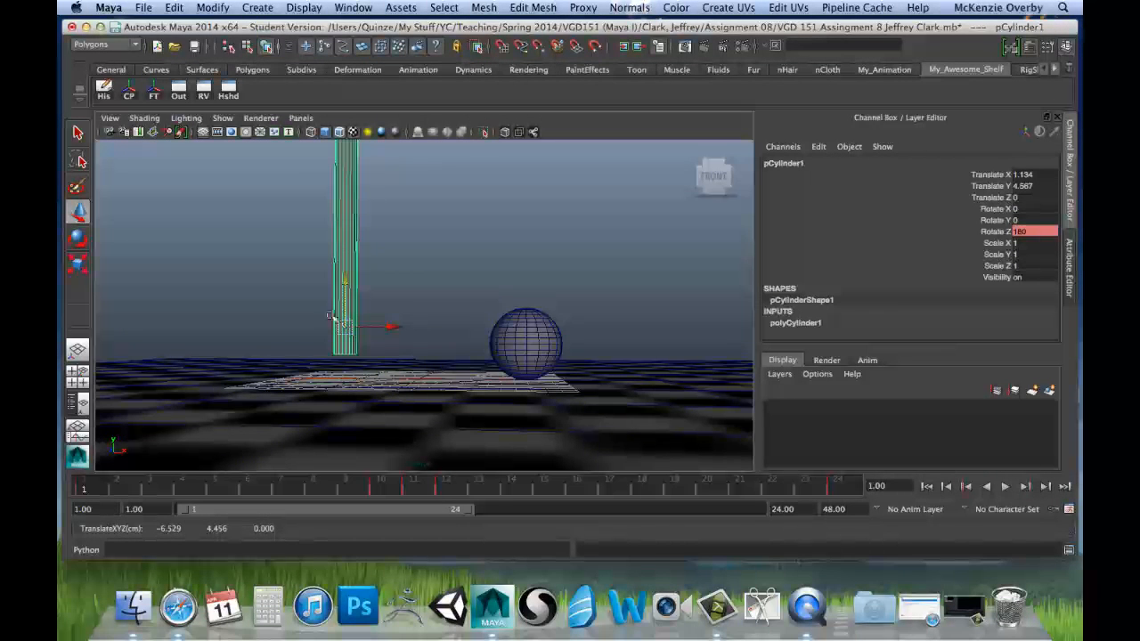
key("alt+v")
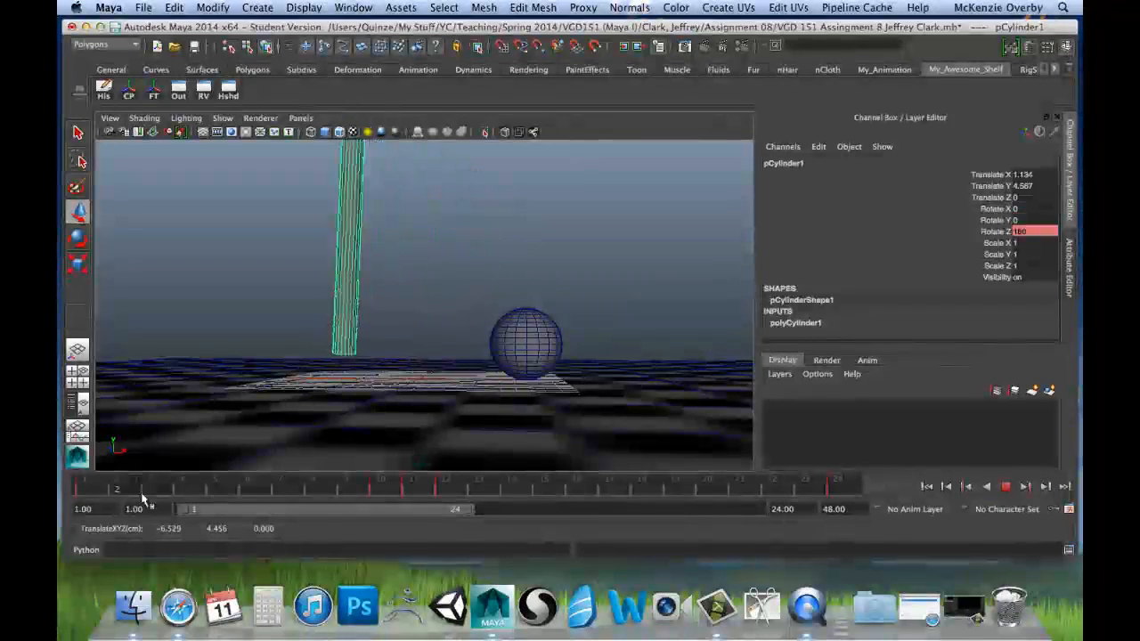
left_click(87, 490)
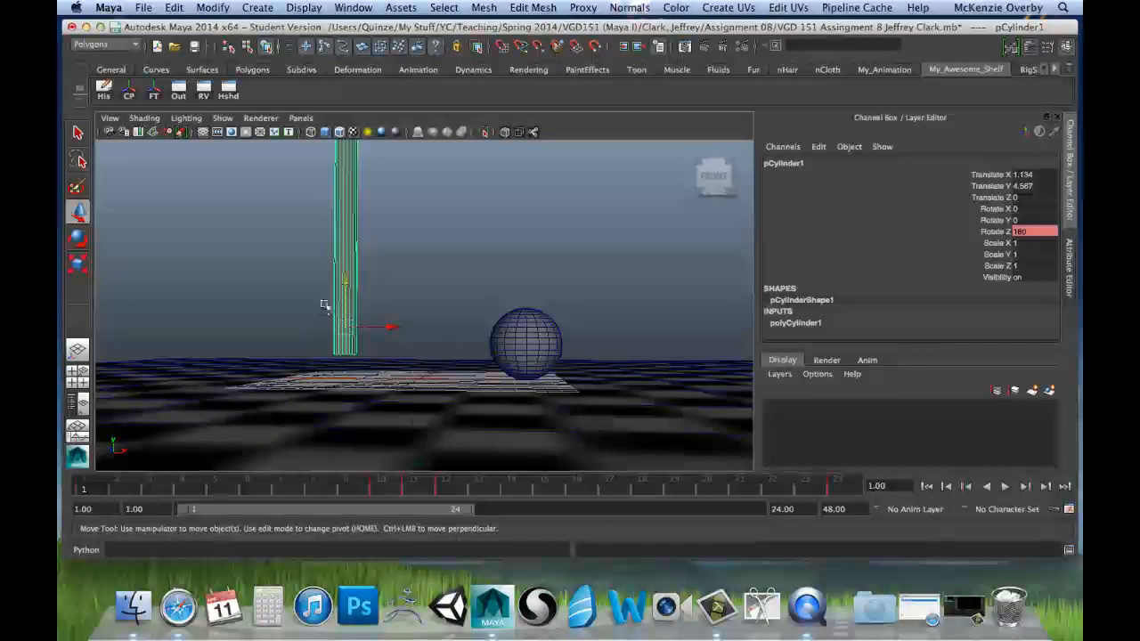
left_click_drag(345, 283, 345, 272)
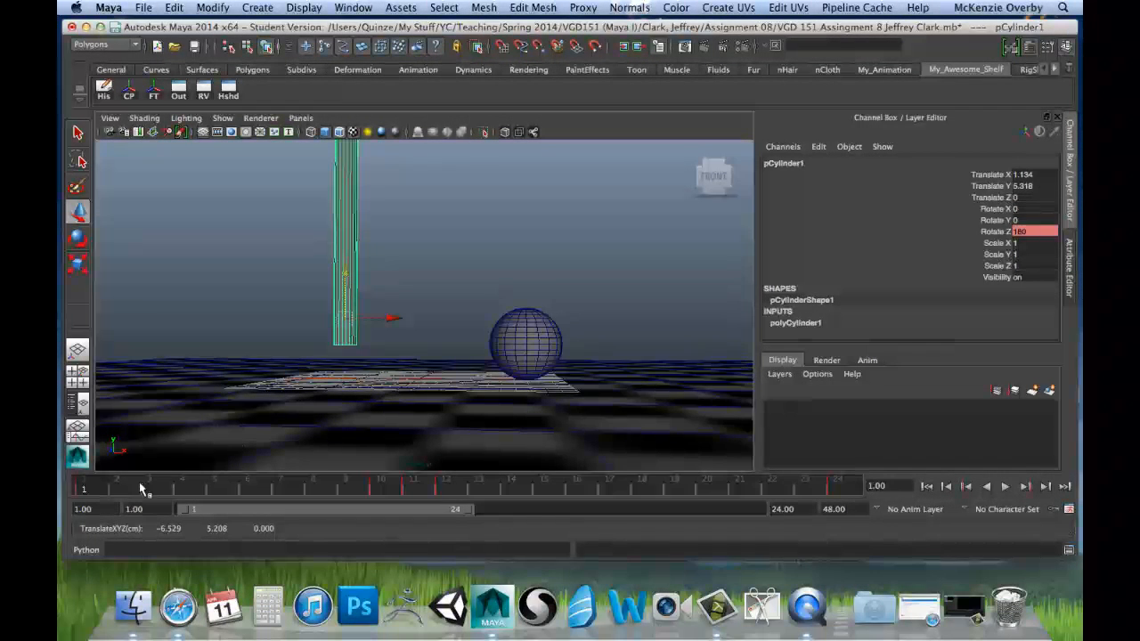
key("alt+v")
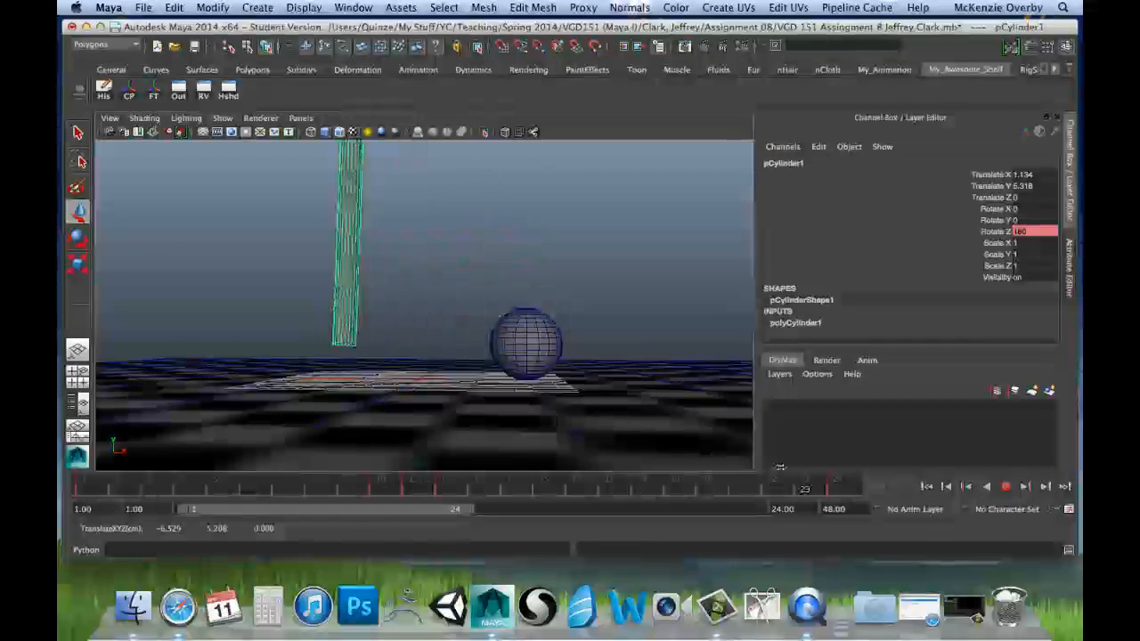
left_click(96, 494)
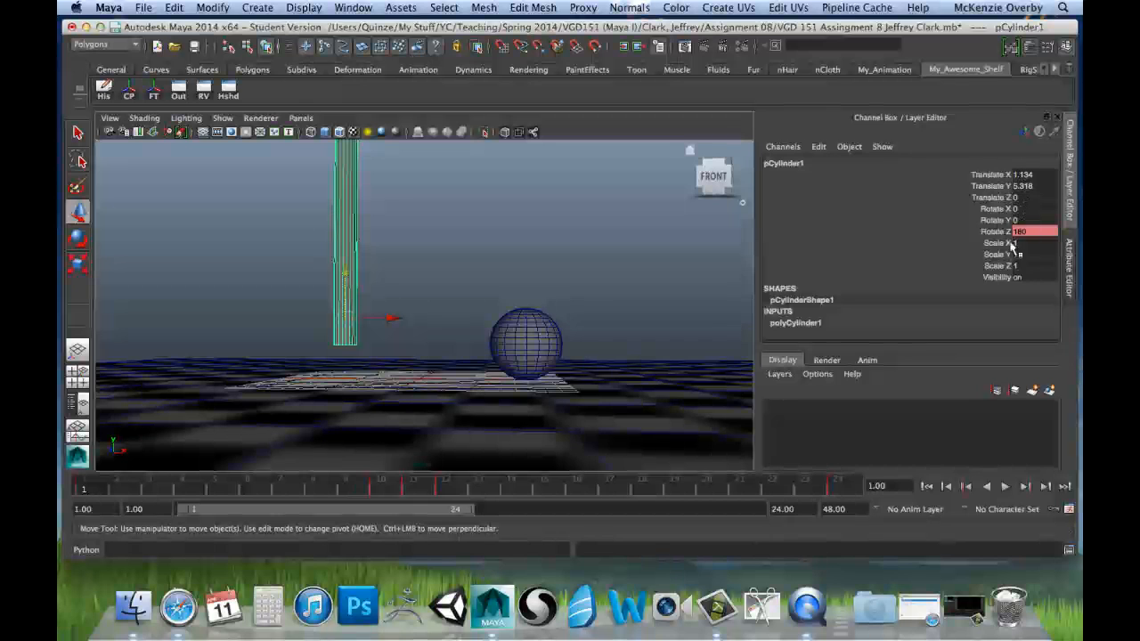
key("alt+v")
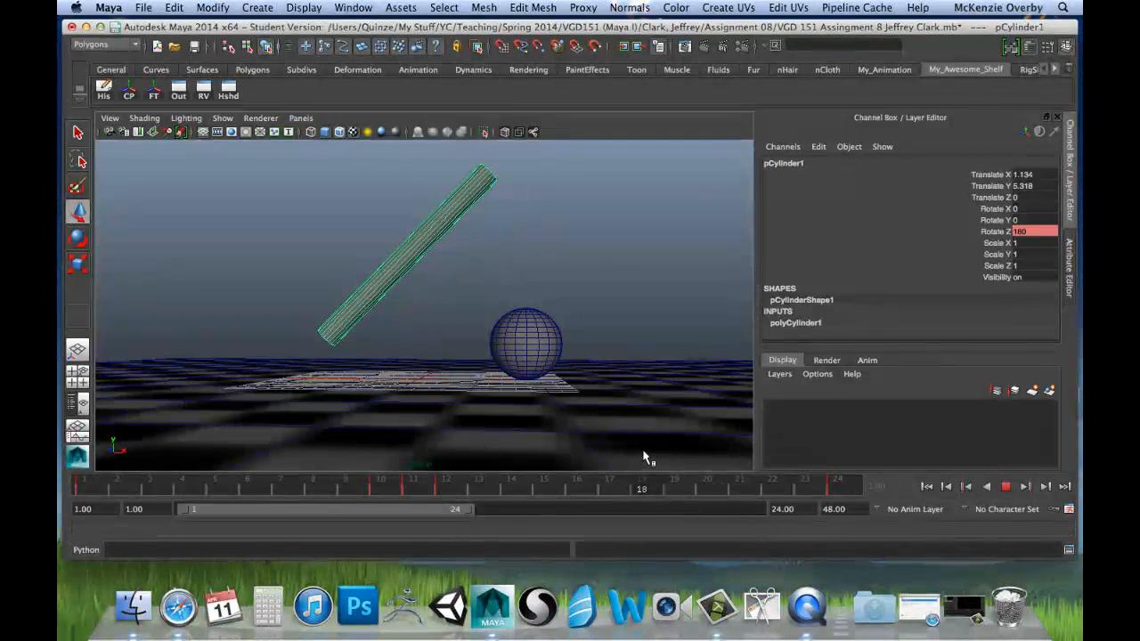
left_click(83, 495)
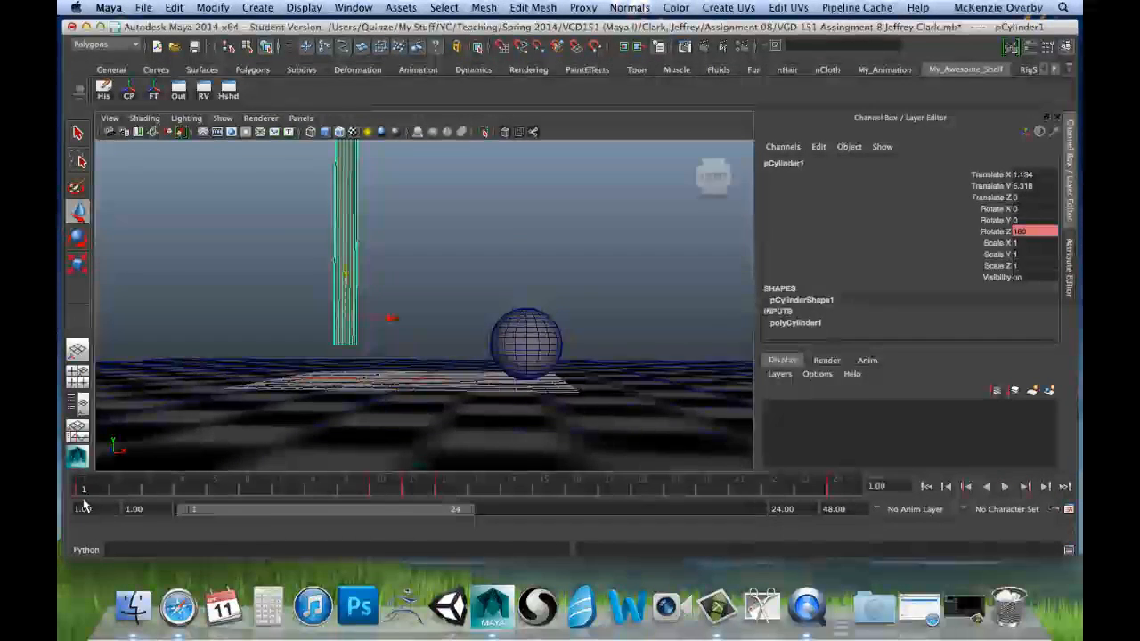
Step: Try squashing the sphere at frame 11 by scaling it in Y to about 0.431, and undo the scale
left_click(533, 340)
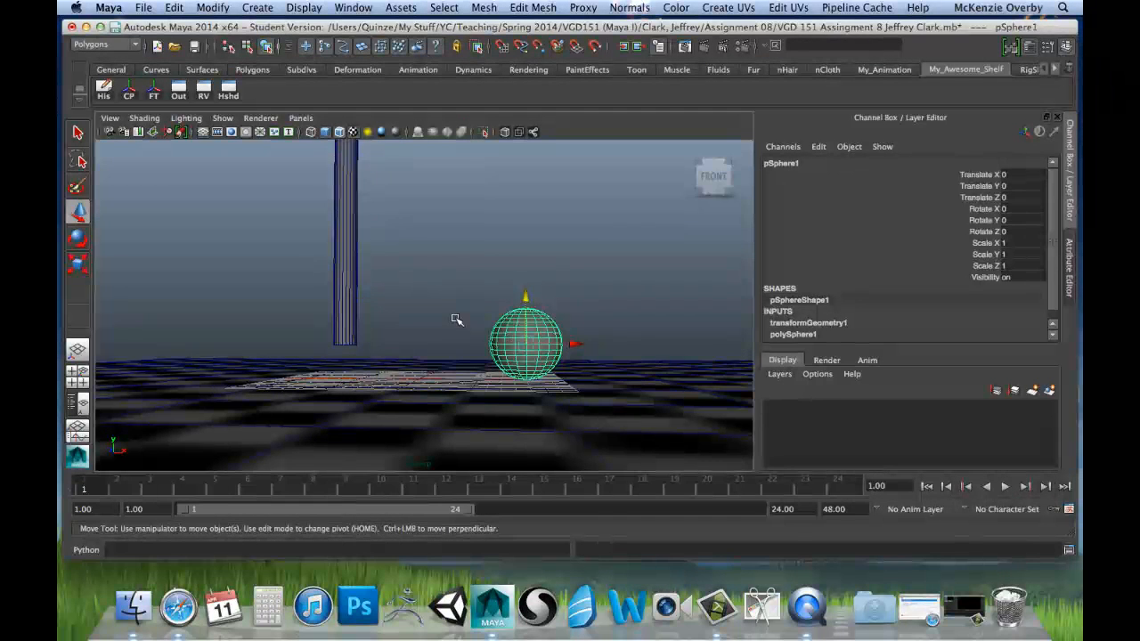
key("r")
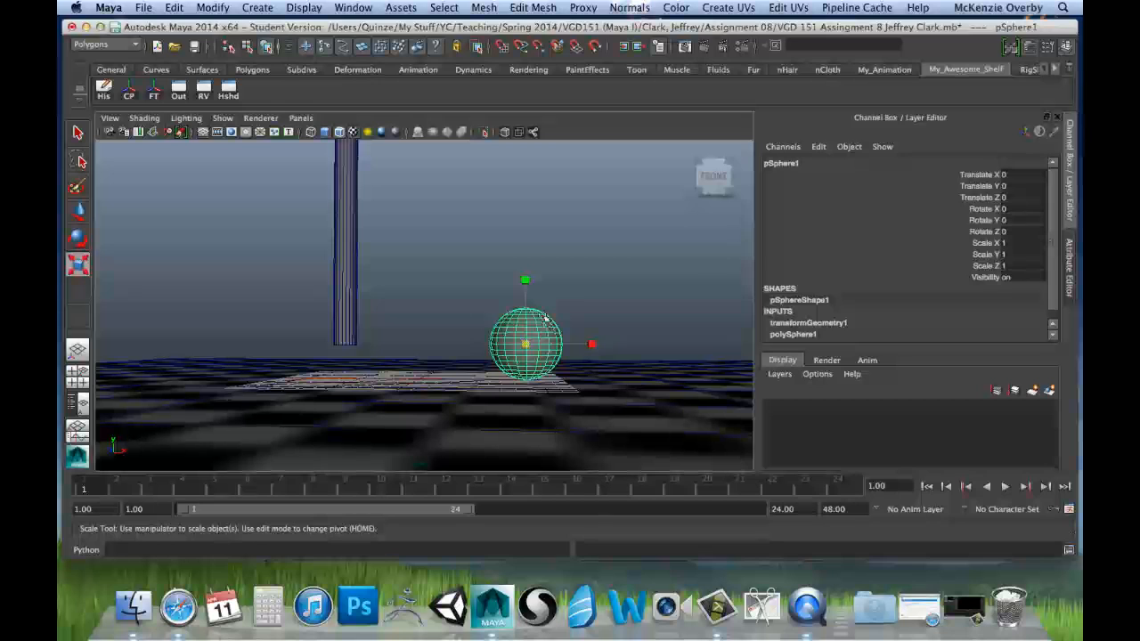
left_click_drag(381, 488, 415, 495)
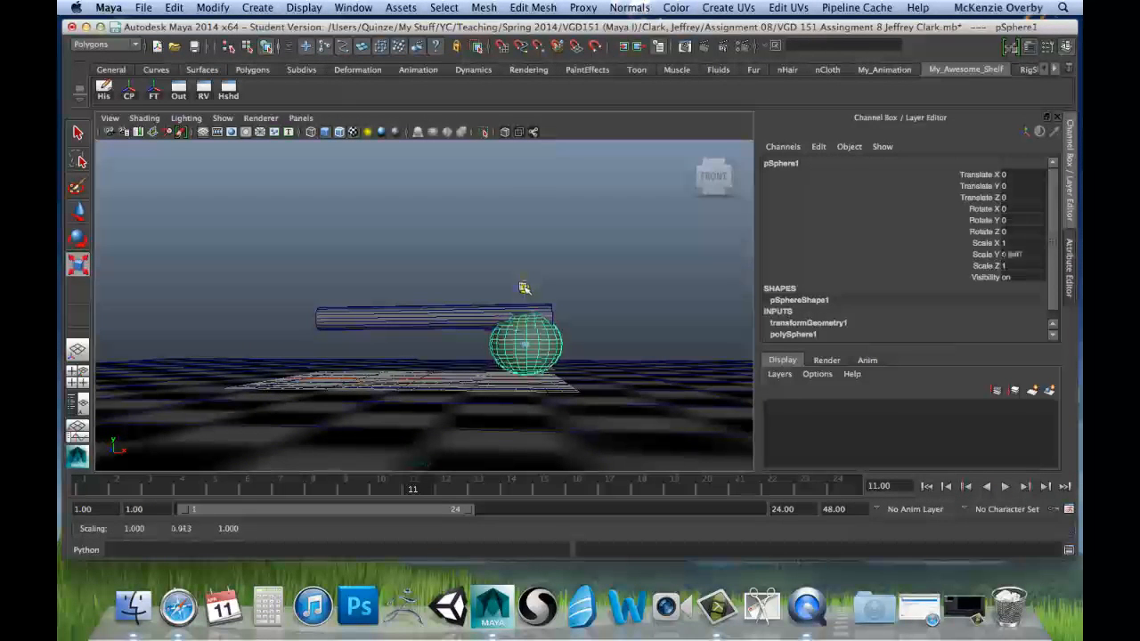
left_click_drag(525, 298, 530, 320)
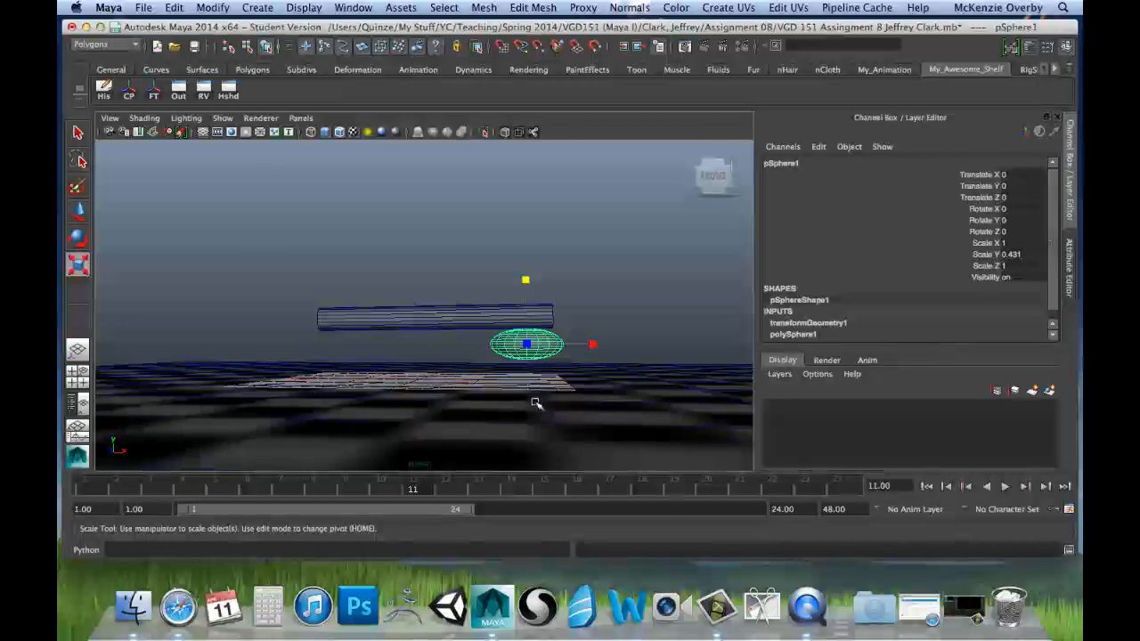
left_click_drag(525, 391, 522, 386, "alt")
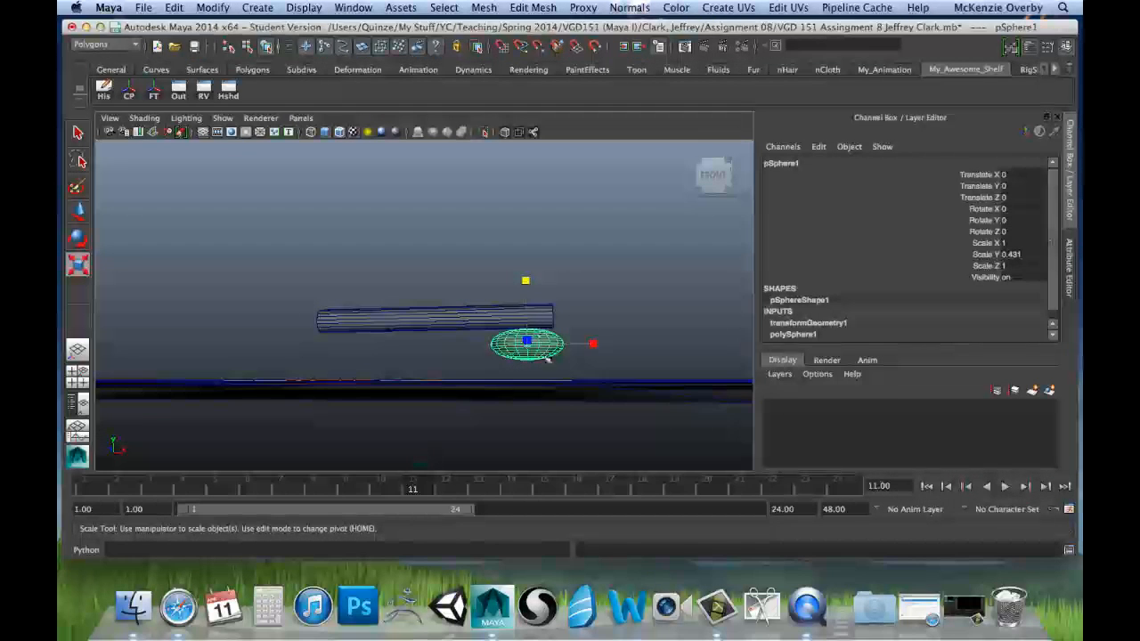
left_click_drag(522, 376, 552, 301, "alt")
key("super+z")
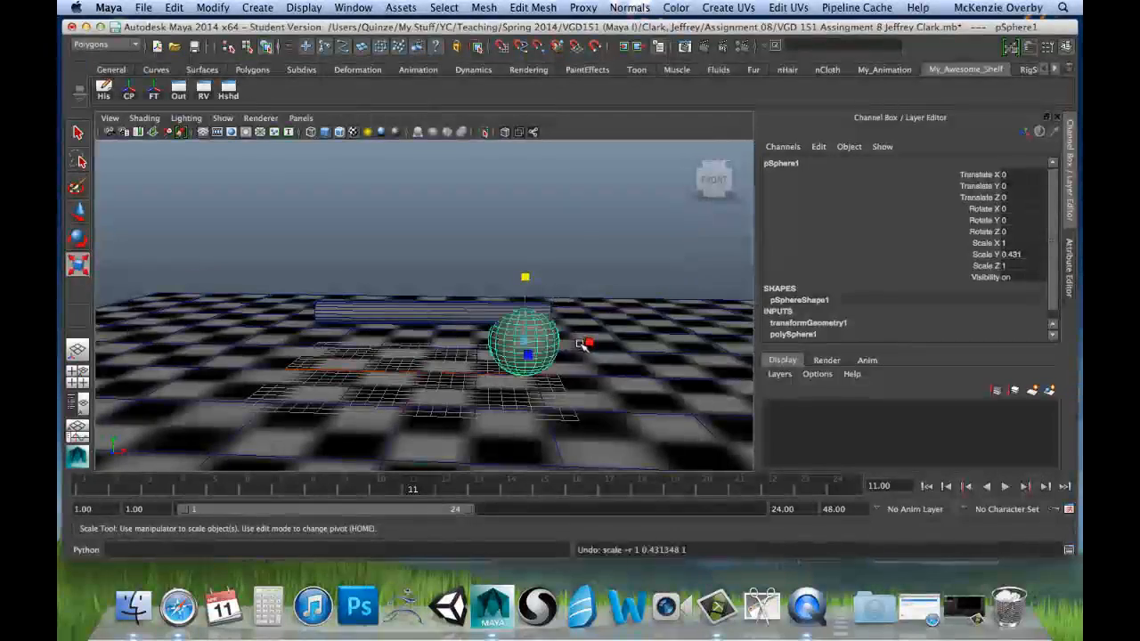
Step: Try the centre-pivot squash again at frame 11, scaling the sphere's Y to about 0.408, and undo it
left_click_drag(556, 416, 541, 374, "alt")
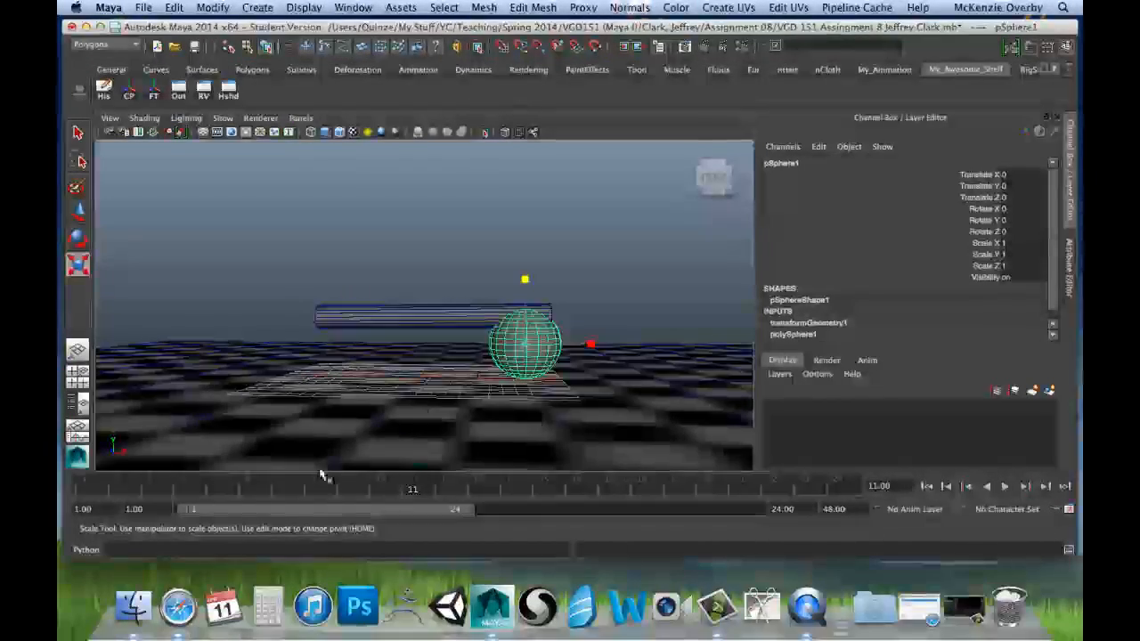
left_click_drag(312, 489, 433, 510)
key("r")
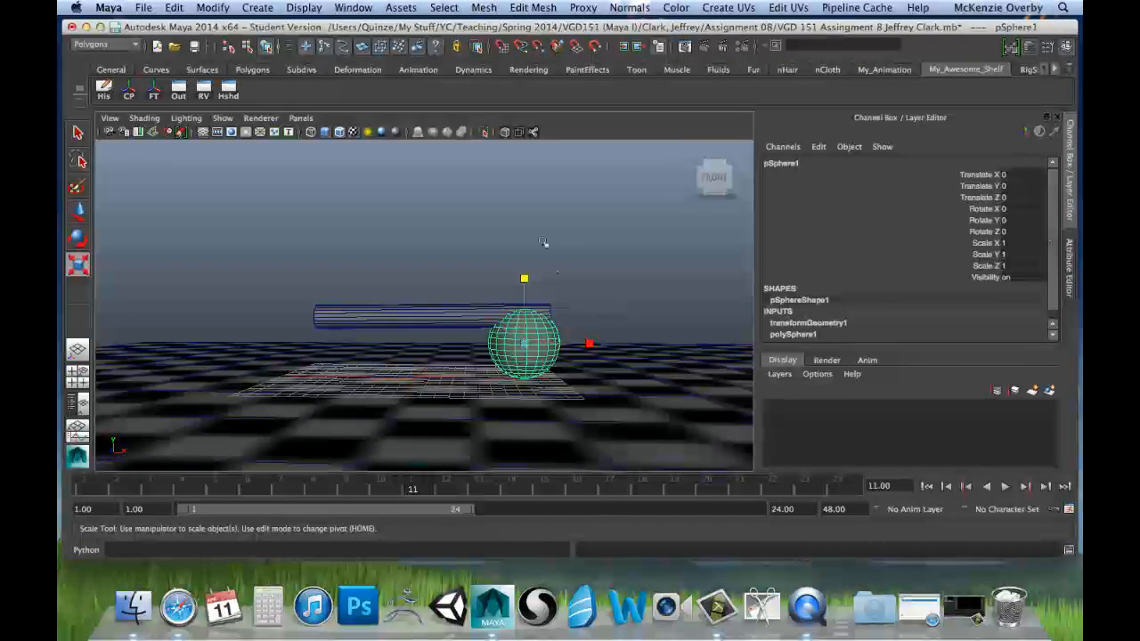
left_click_drag(511, 344, 422, 346, "alt")
right_click_drag(423, 345, 674, 326, "alt")
middle_click_drag(674, 326, 611, 310, "alt")
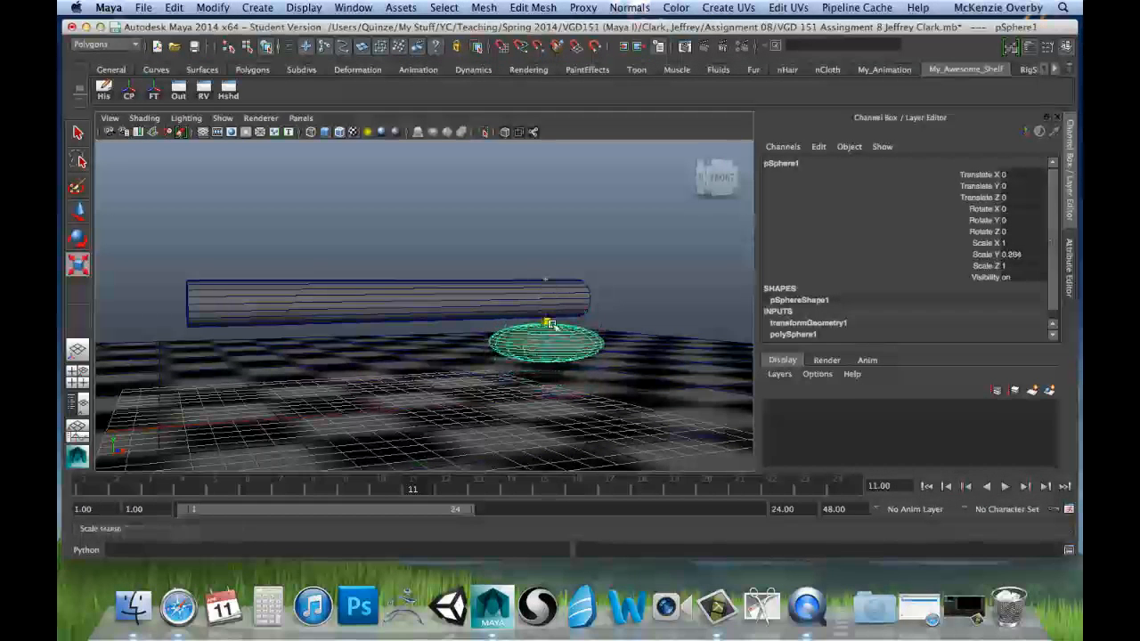
left_click_drag(550, 325, 546, 279)
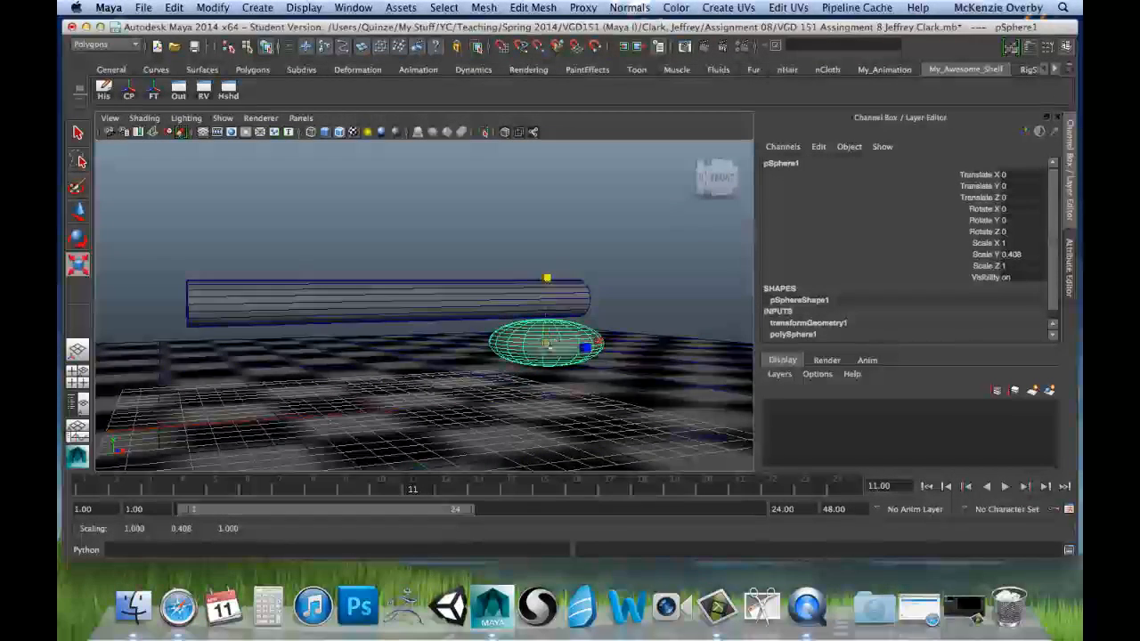
key("ctrl+z")
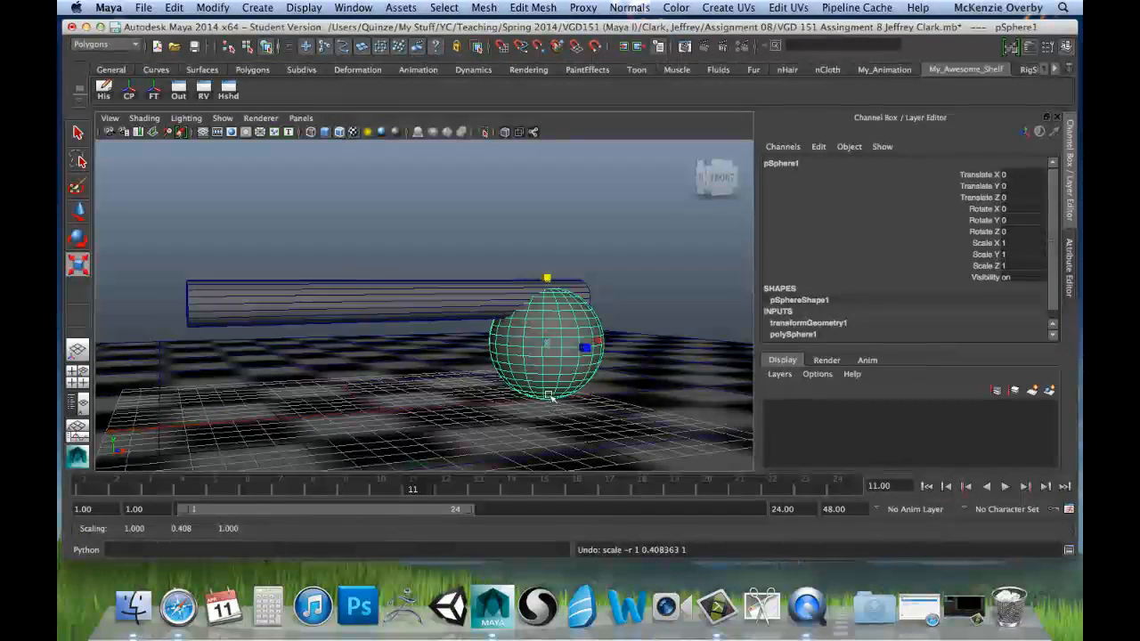
Step: Return to frame 1 and move the sphere's pivot from its centre to the bottom pole where it meets the floor
mouse_move(546, 402)
left_mouse_down("alt")
mouse_move(514, 412)
mouse_move(534, 415)
left_mouse_up("alt")
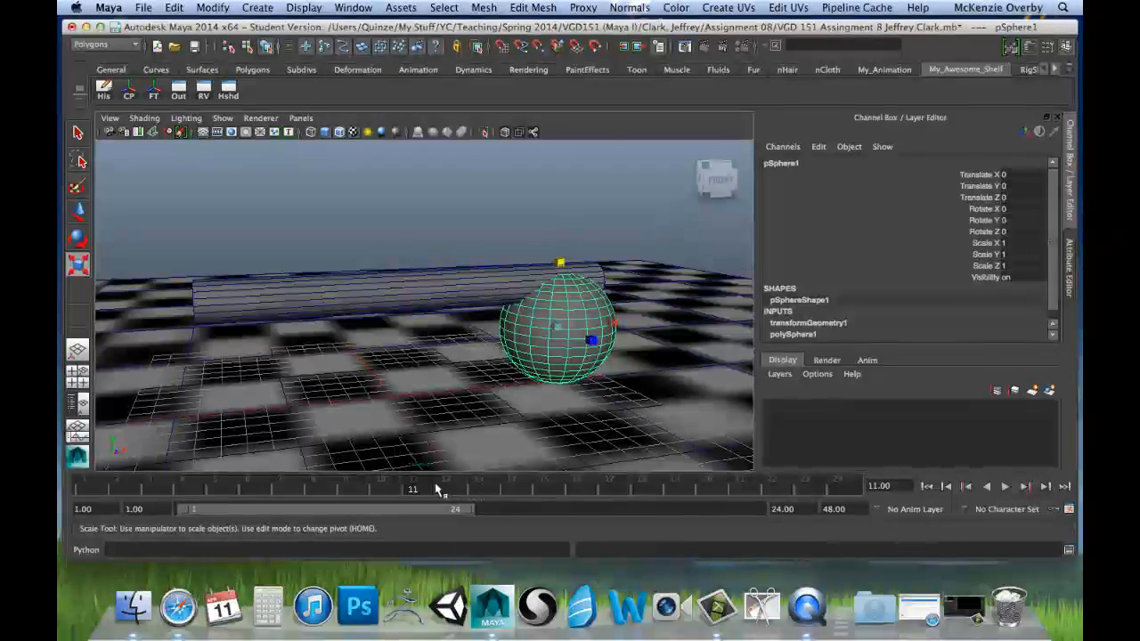
key("alt+v")
left_click_drag(250, 487, 105, 488)
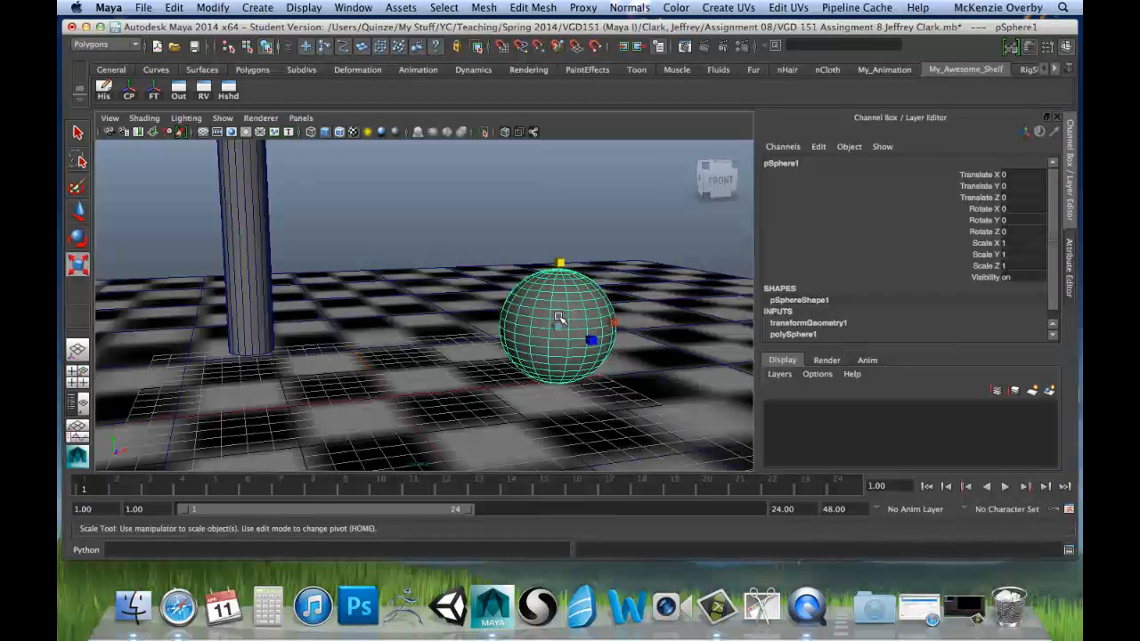
key("Home")
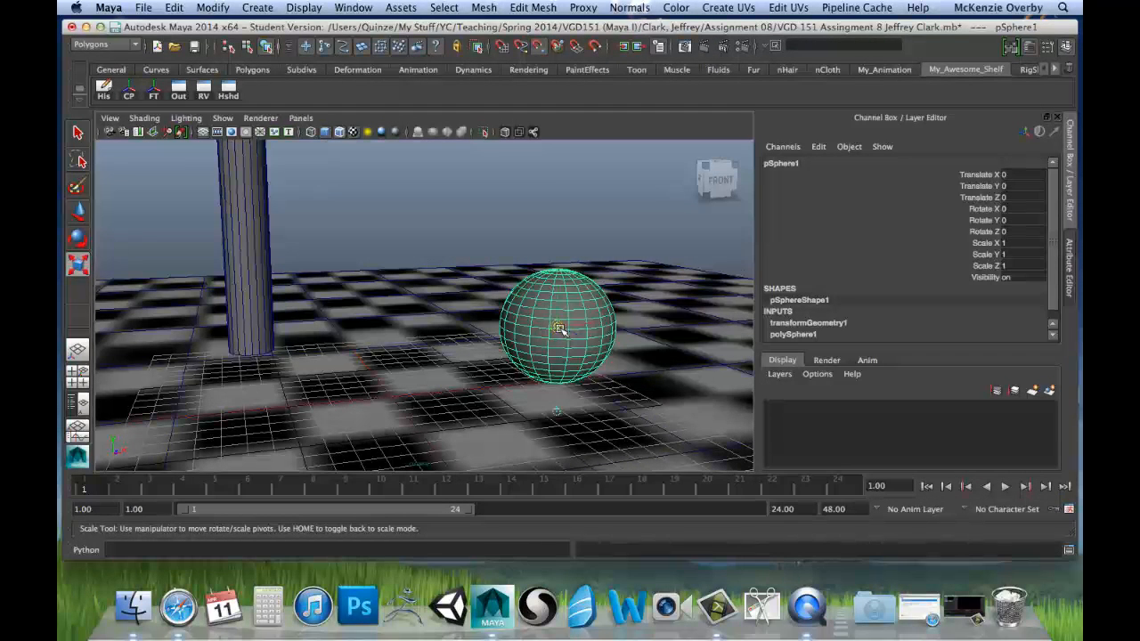
left_click_drag(556, 327, 592, 314)
mouse_move(603, 358)
left_mouse_down()
mouse_move(556, 385)
mouse_move(551, 409)
mouse_move(583, 364)
left_mouse_up()
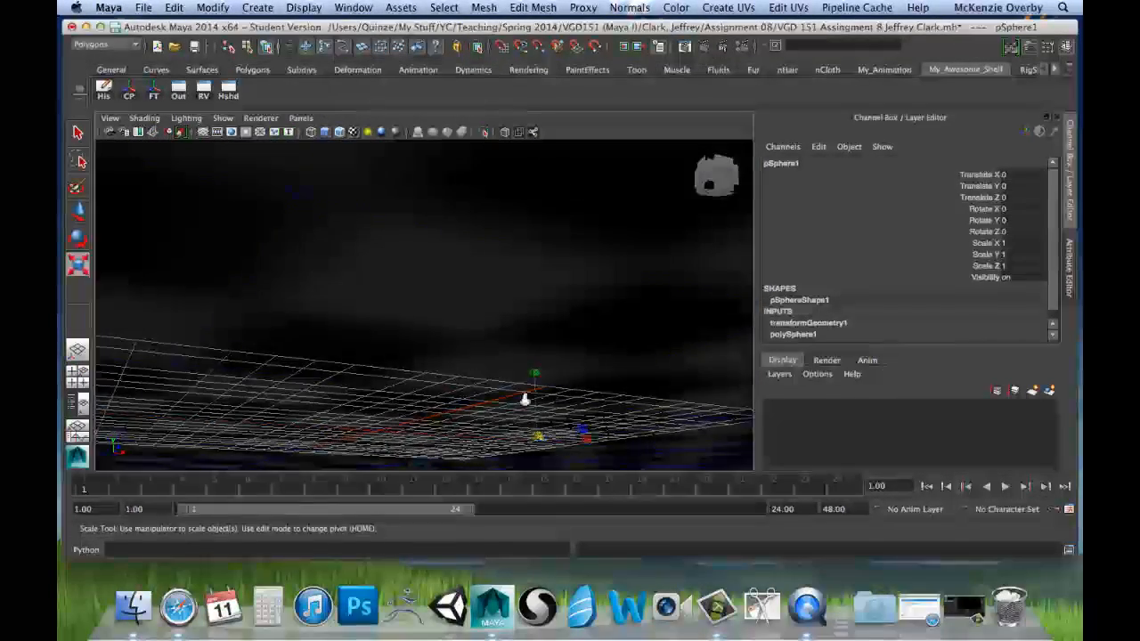
left_click_drag(524, 399, 448, 293, "alt")
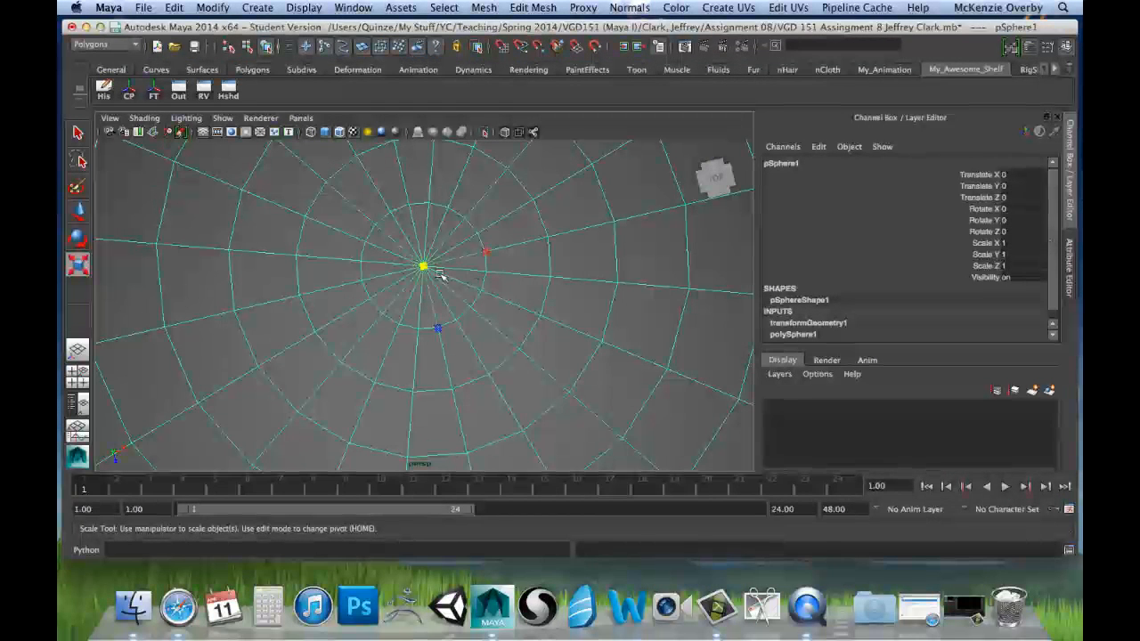
scroll(420, 275, "down", 10)
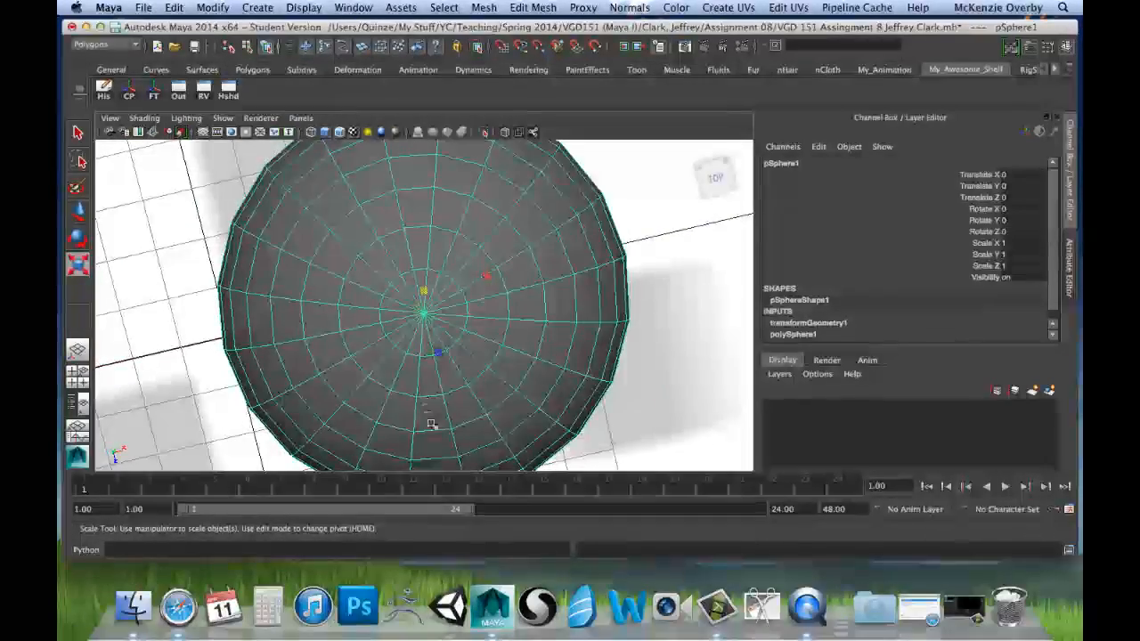
left_click_drag(430, 424, 457, 314, "alt")
right_click_drag(460, 315, 309, 333, "alt")
middle_click_drag(442, 295, 439, 353, "alt")
right_click_drag(504, 354, 384, 330, "alt")
middle_click_drag(385, 329, 389, 384, "alt")
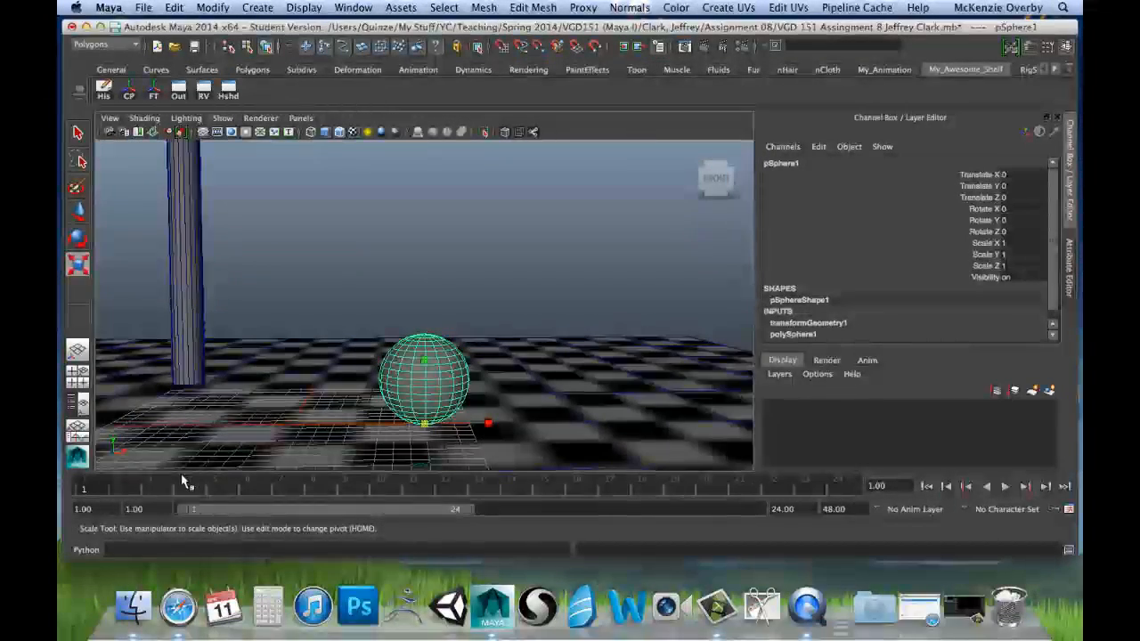
Step: Test the squash from the bottom pivot at frame 11 by scaling the sphere's Y to about 0.708, and undo it
left_click_drag(106, 492, 424, 519)
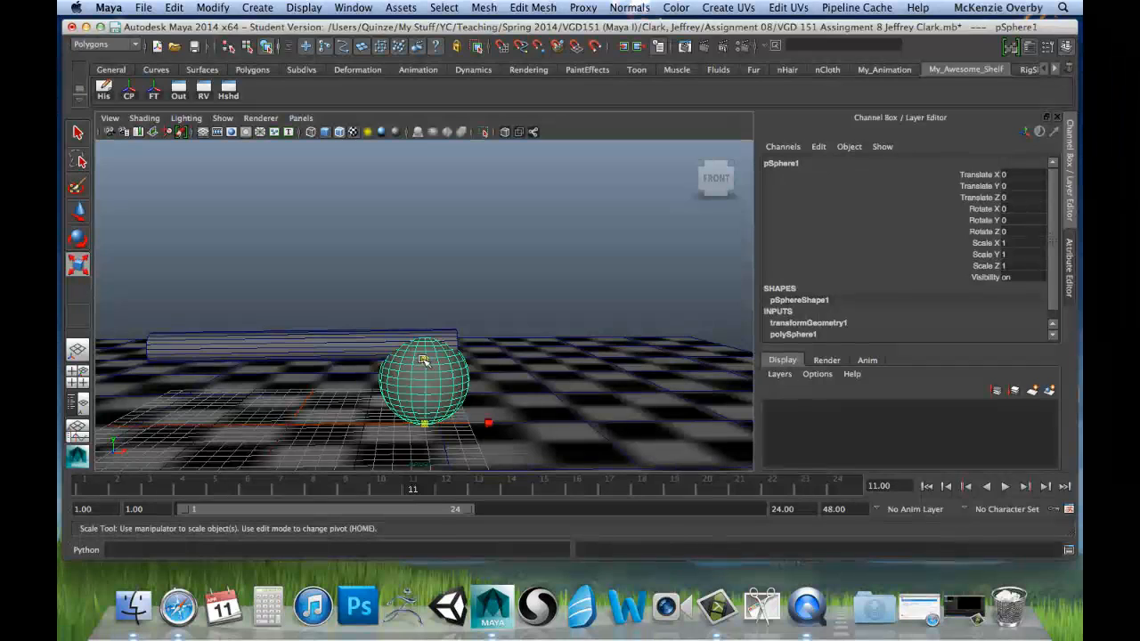
mouse_move(426, 371)
left_mouse_down()
mouse_move(434, 396)
mouse_move(428, 383)
left_mouse_up()
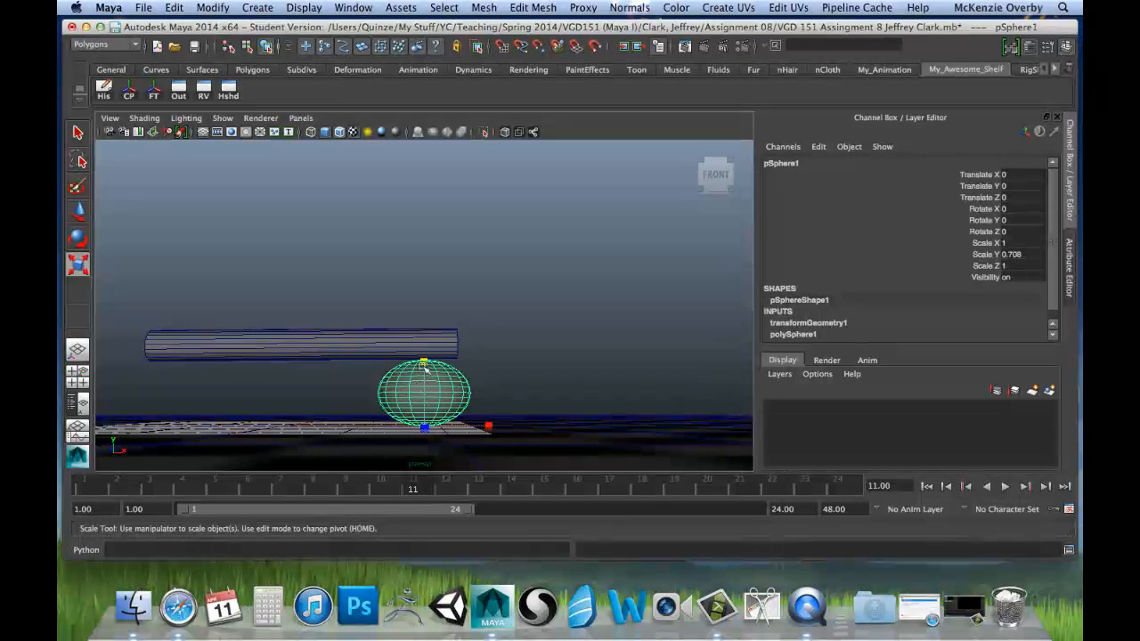
left_click_drag(426, 367, 396, 510, "alt")
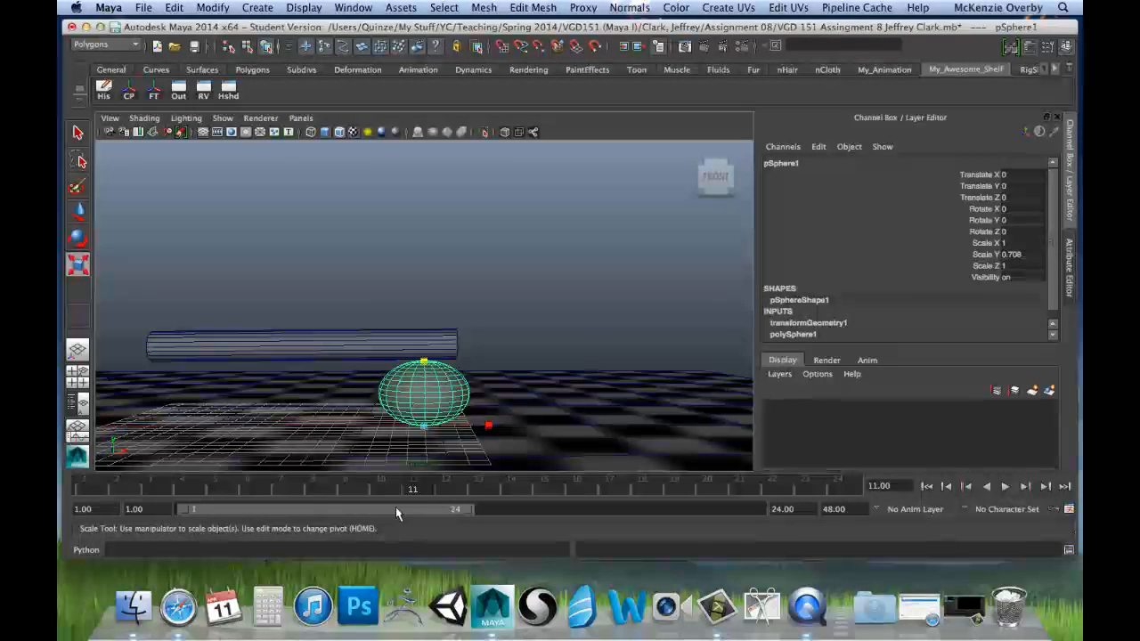
key("ctrl+z")
Step: At frame 9, just before the cylinder hits, key the sphere's Scale X, Y and Z at 1
left_click(99, 495)
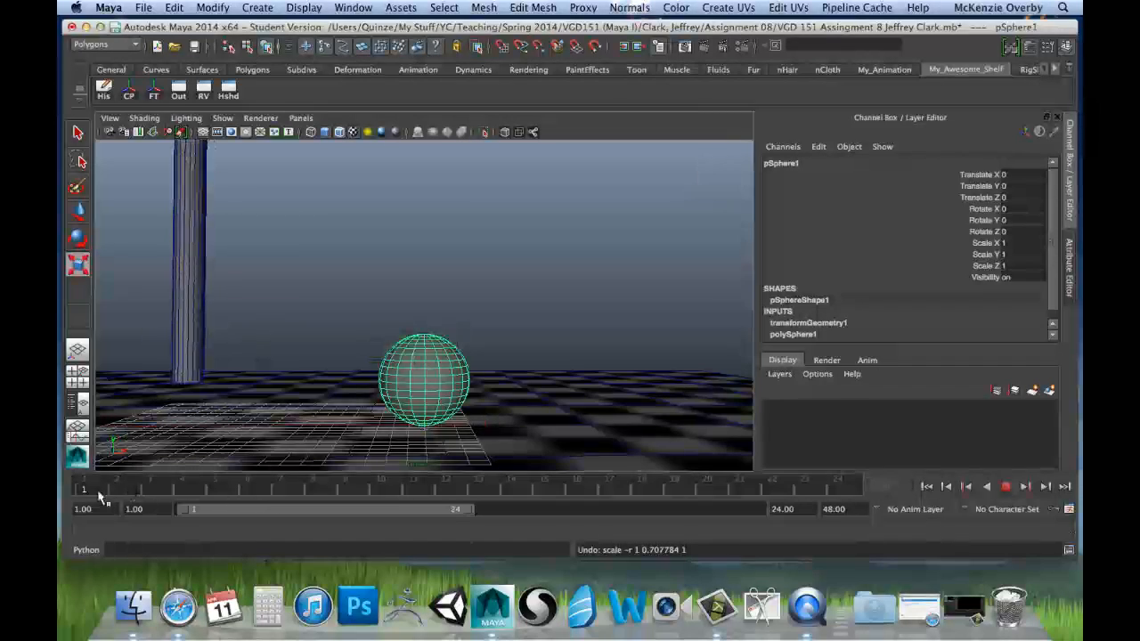
left_click_drag(101, 498, 363, 514)
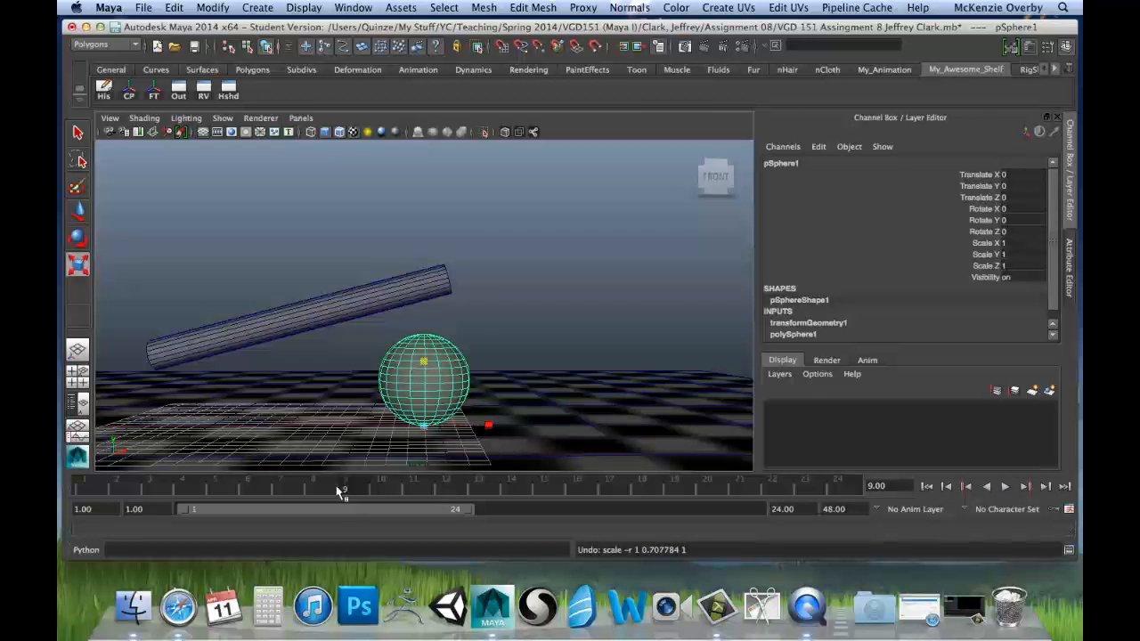
key("alt+v")
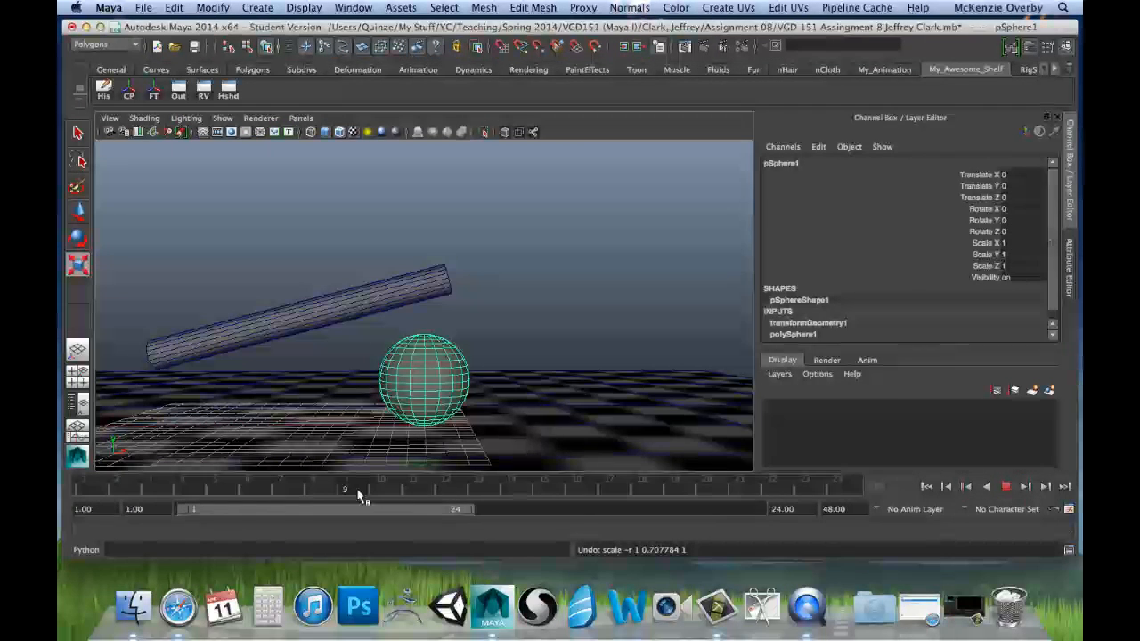
left_click(352, 491)
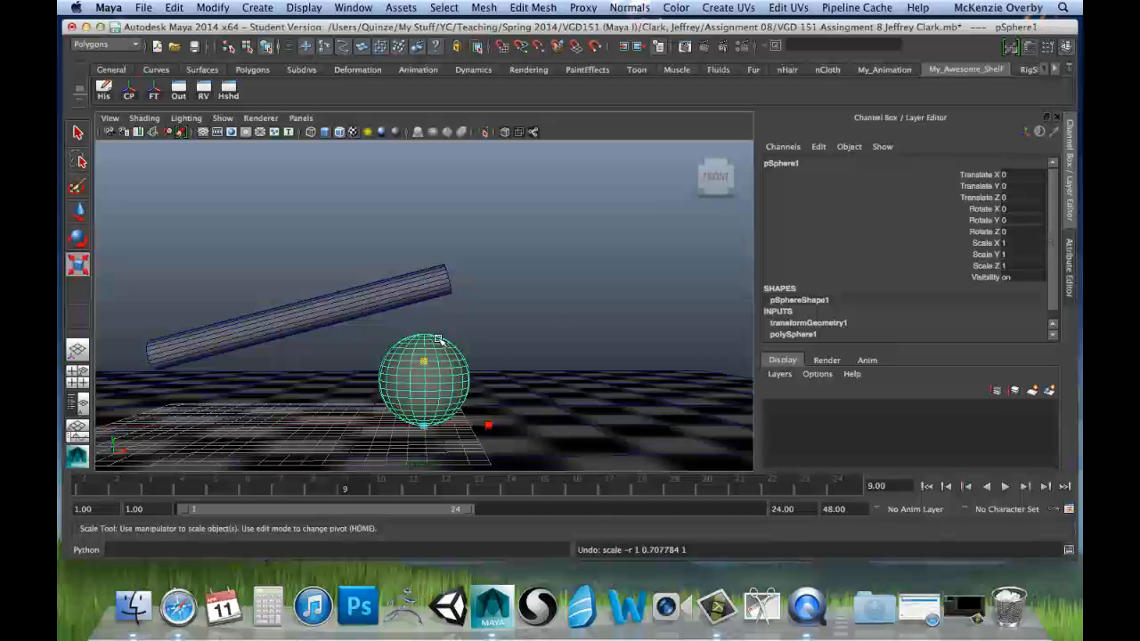
left_click_drag(979, 243, 979, 264)
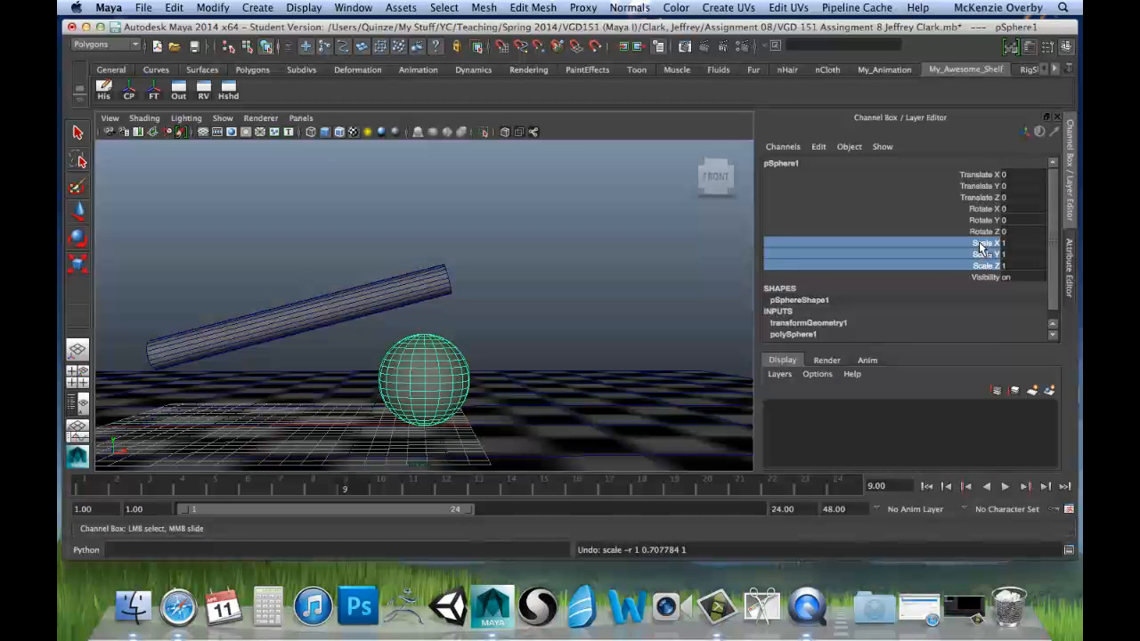
right_click(980, 248)
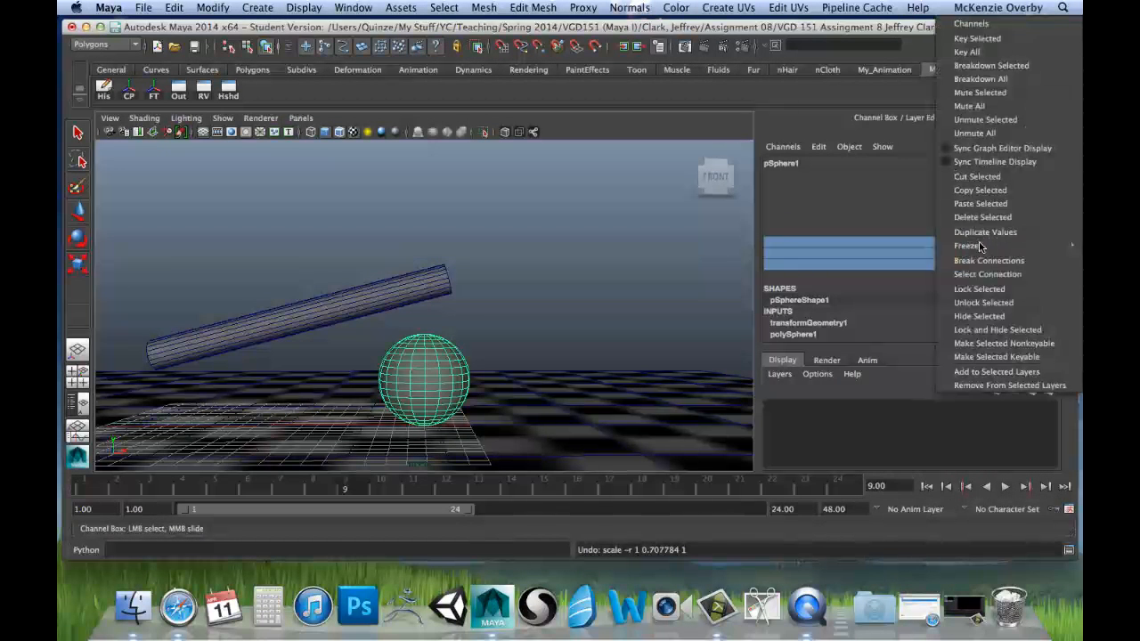
left_click(970, 38)
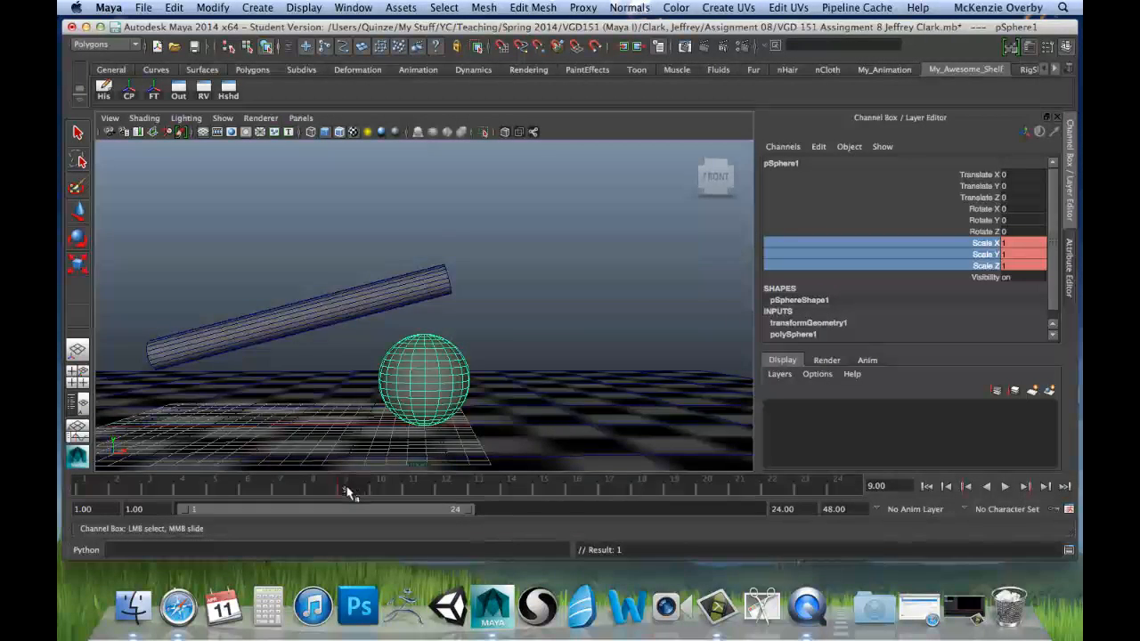
Step: Go to frame 12, where the cylinder is level, and squash the sphere in Y to about 0.685
key("alt+v")
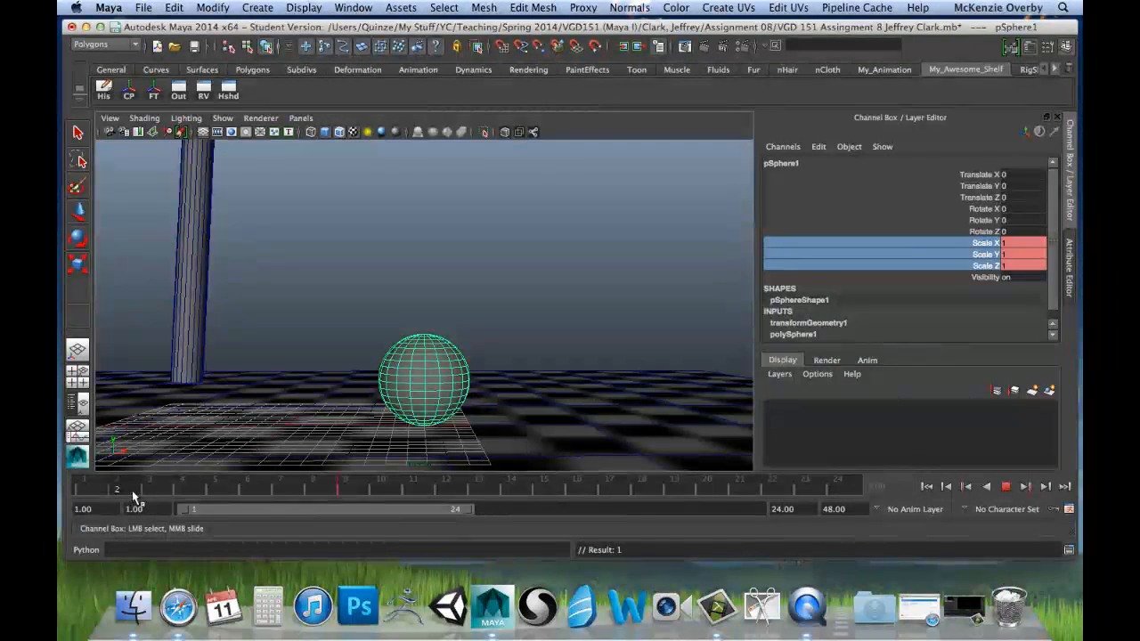
mouse_move(134, 496)
left_mouse_down()
mouse_move(121, 497)
mouse_move(359, 491)
left_mouse_up()
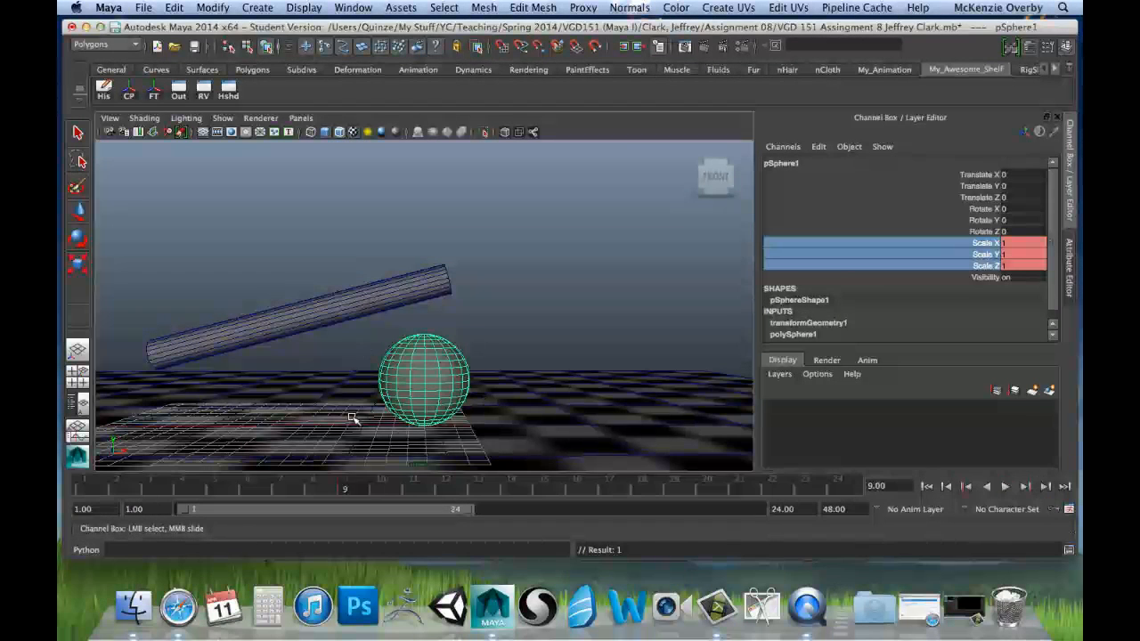
key("alt+v")
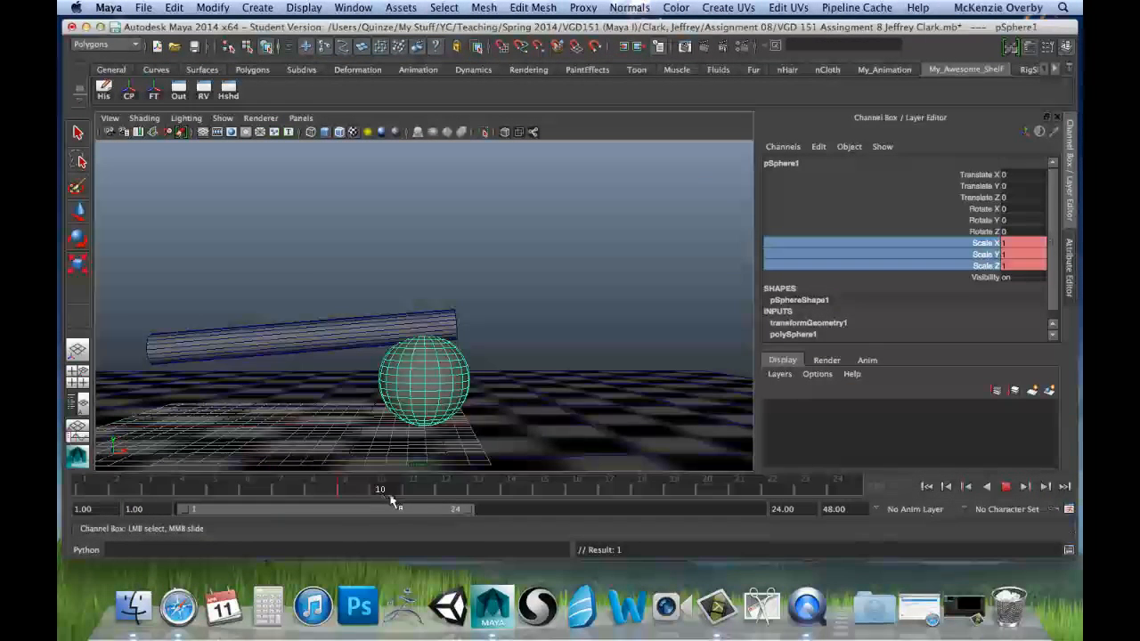
mouse_move(393, 501)
left_mouse_down()
mouse_move(489, 501)
mouse_move(463, 499)
left_mouse_up()
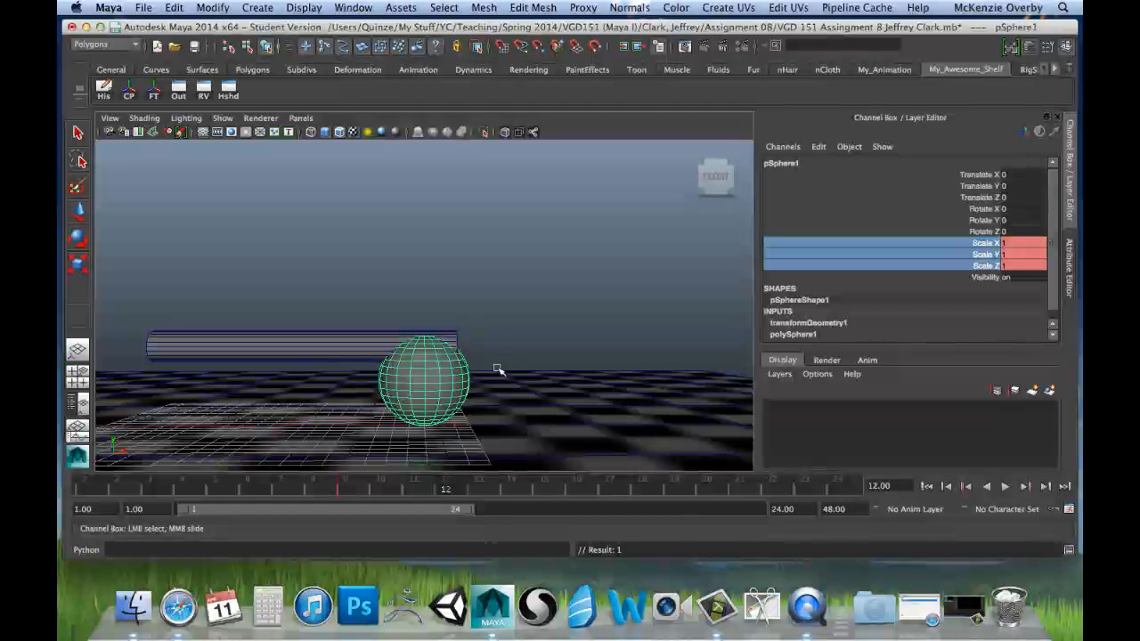
mouse_move(467, 489)
left_mouse_down()
mouse_move(444, 492)
mouse_move(466, 495)
left_mouse_up()
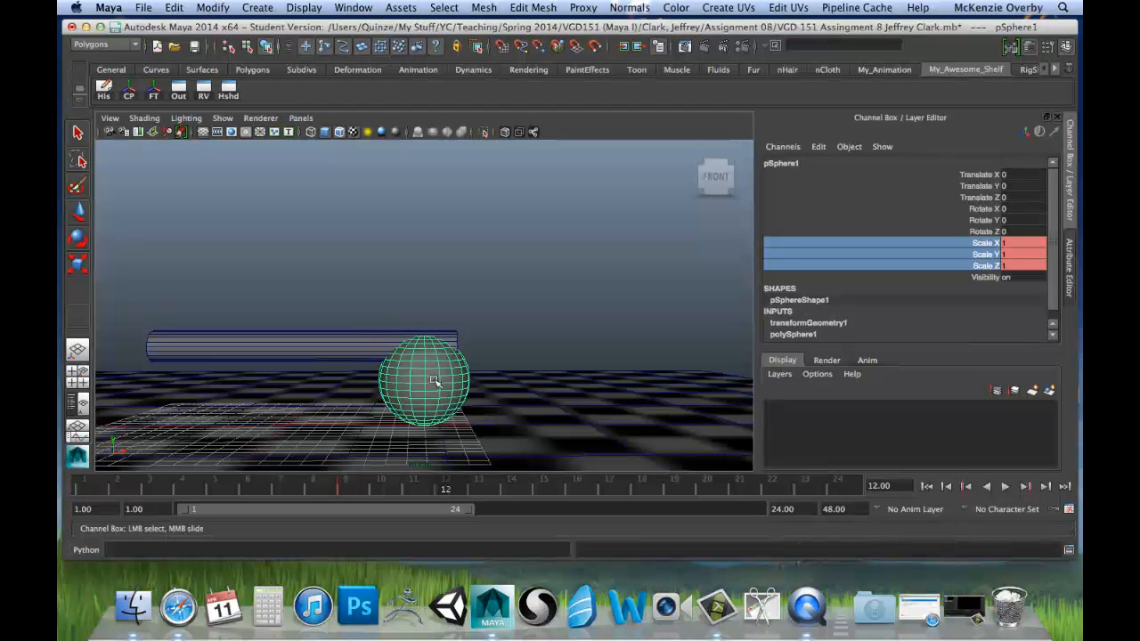
key("r")
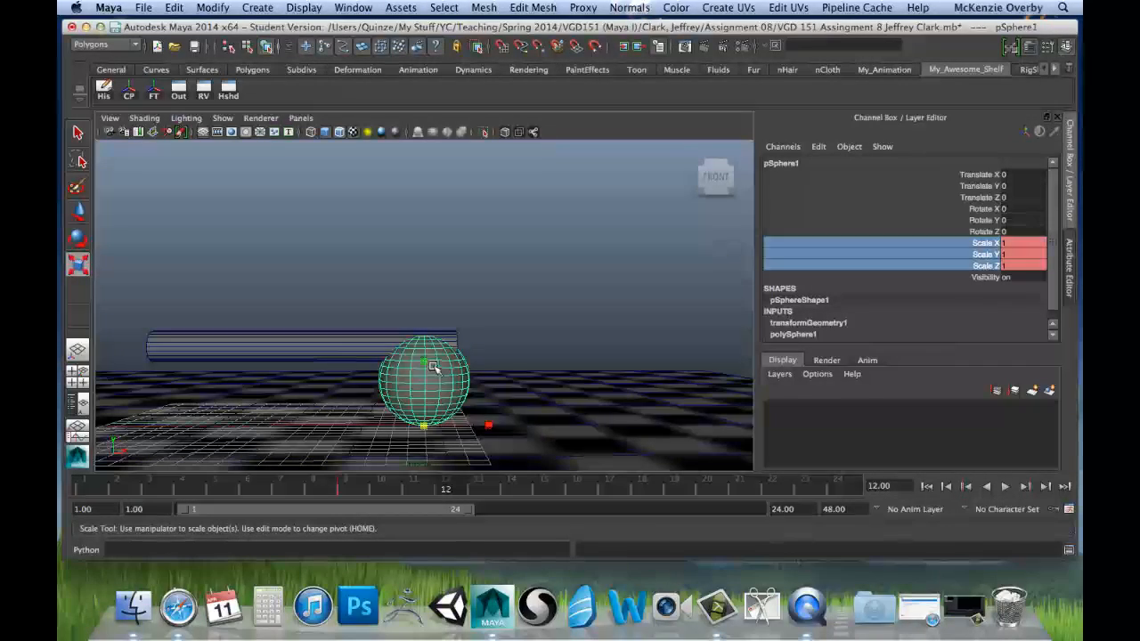
left_click_drag(424, 361, 437, 395)
Step: Using the front view, refine the sphere's Y scale to about 0.696 so its top meets the cylinder's underside
key("space")
key("space")
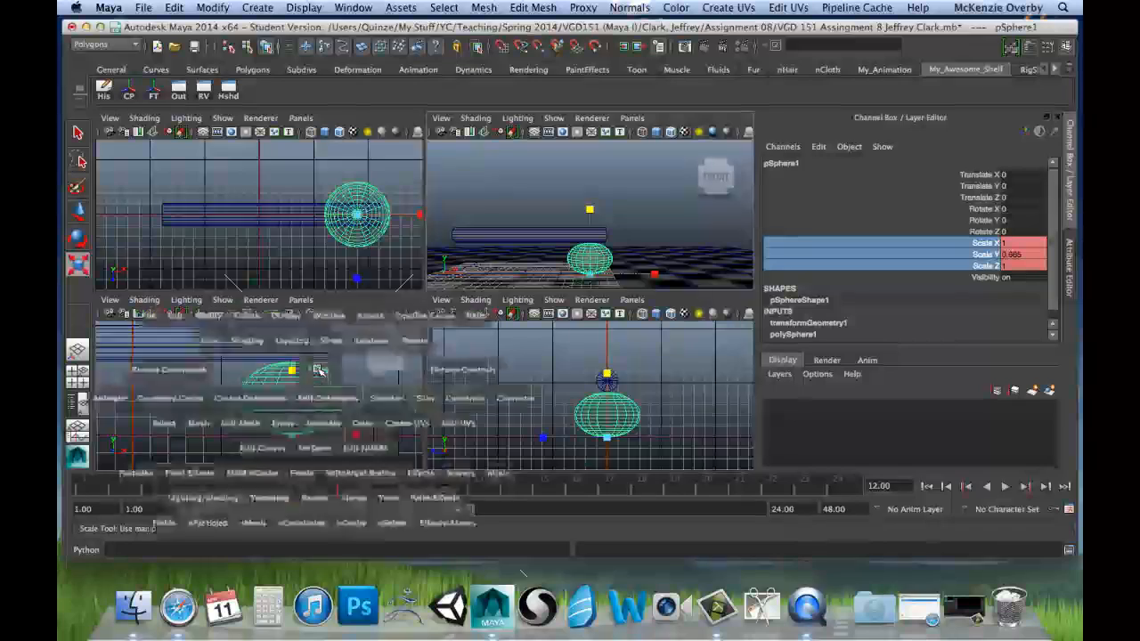
scroll(436, 317, "up", 2)
middle_click_drag(497, 279, 496, 297, "alt")
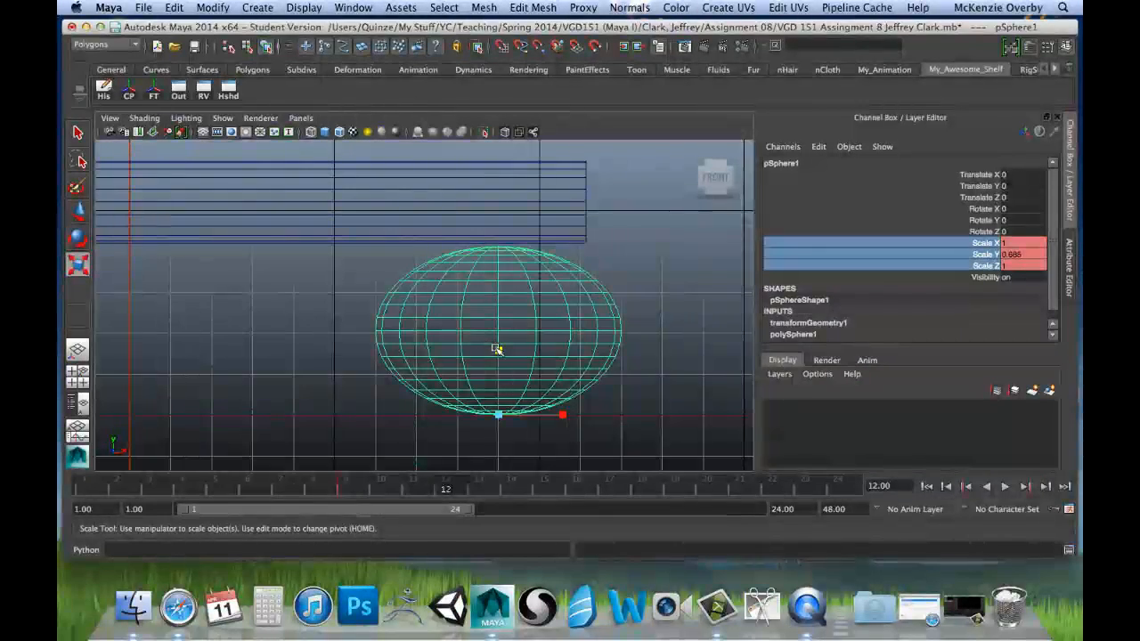
left_click_drag(498, 351, 498, 348)
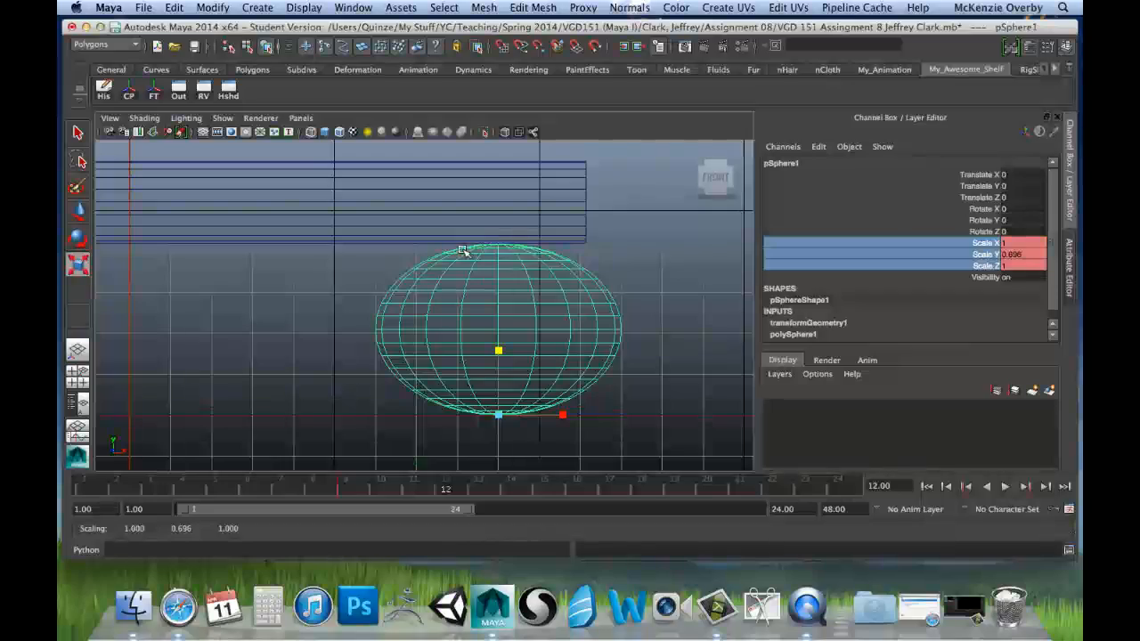
key("space")
key("space")
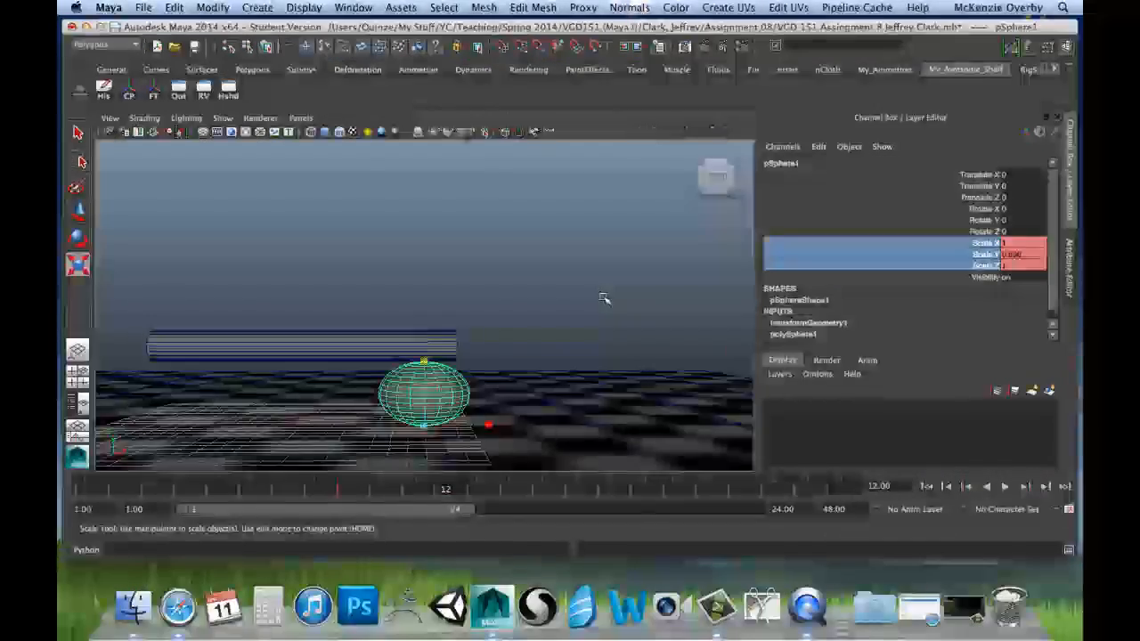
mouse_move(550, 287)
left_mouse_down("alt")
mouse_move(537, 311)
mouse_move(542, 354)
mouse_move(567, 273)
left_mouse_up("alt")
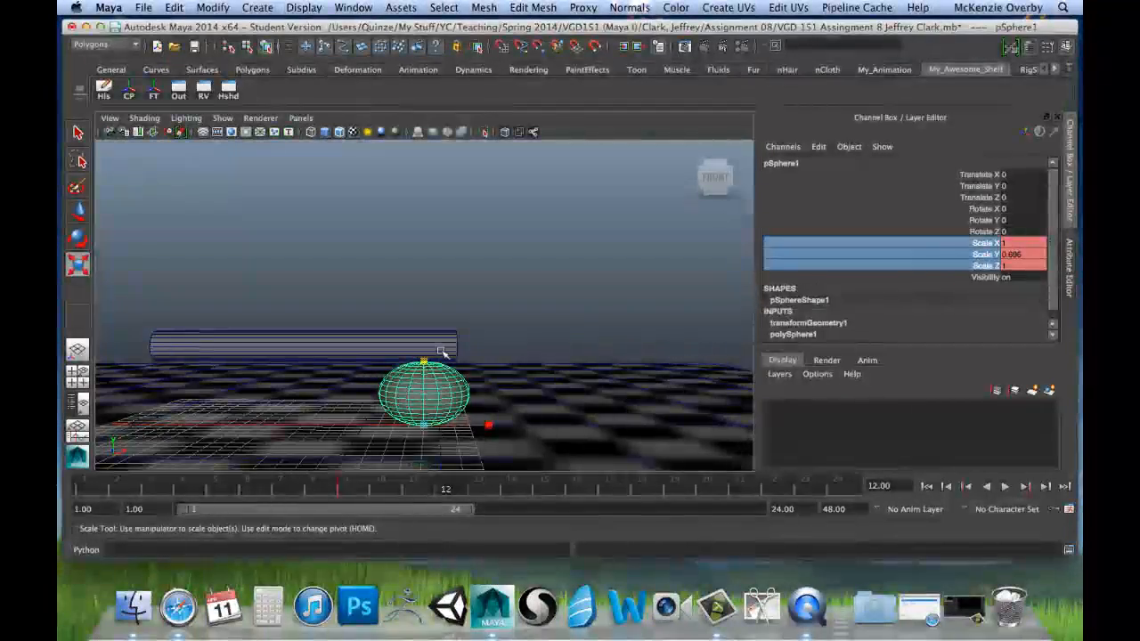
Step: Widen the squashed sphere by setting both its Scale X and Scale Z to 1.3
left_click_drag(500, 381, 503, 419, "alt")
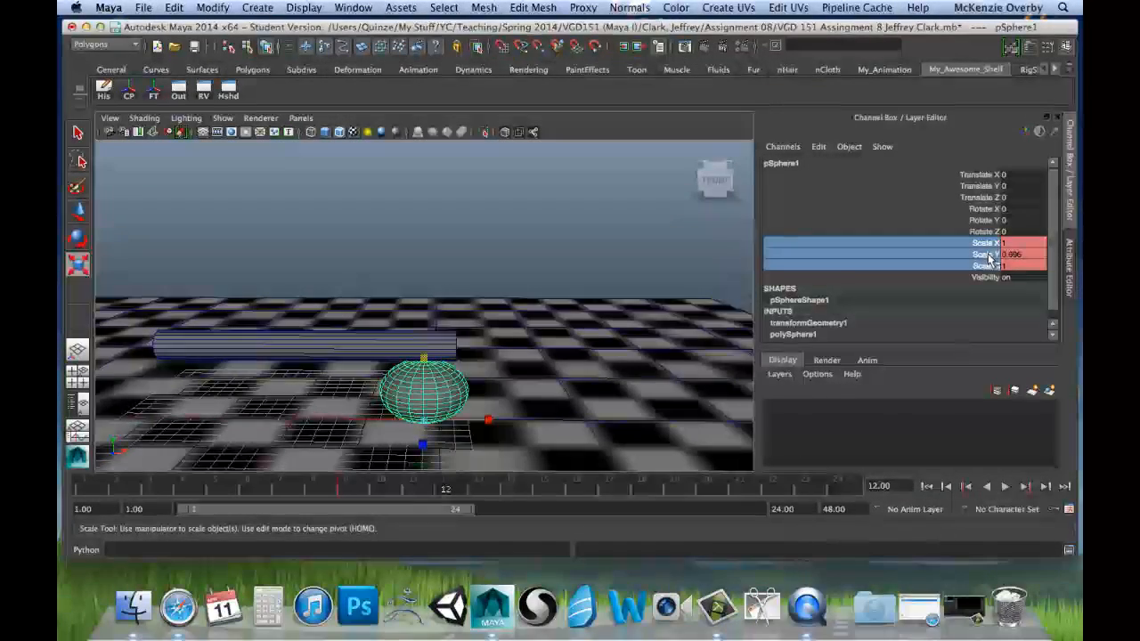
left_click(1014, 244)
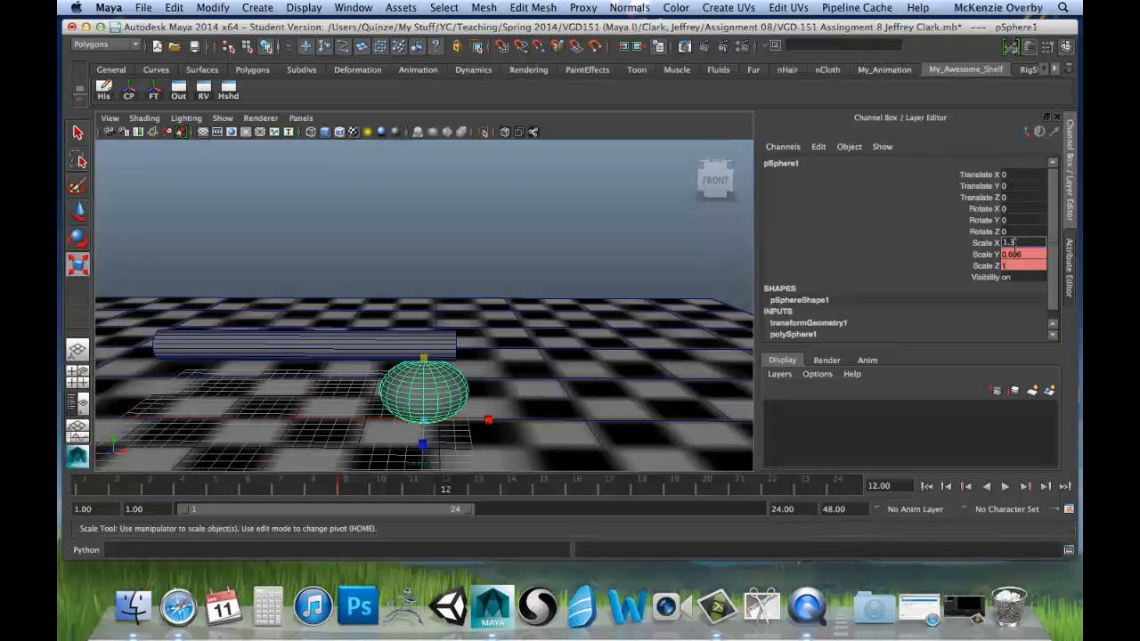
key("Return")
left_click(1014, 266)
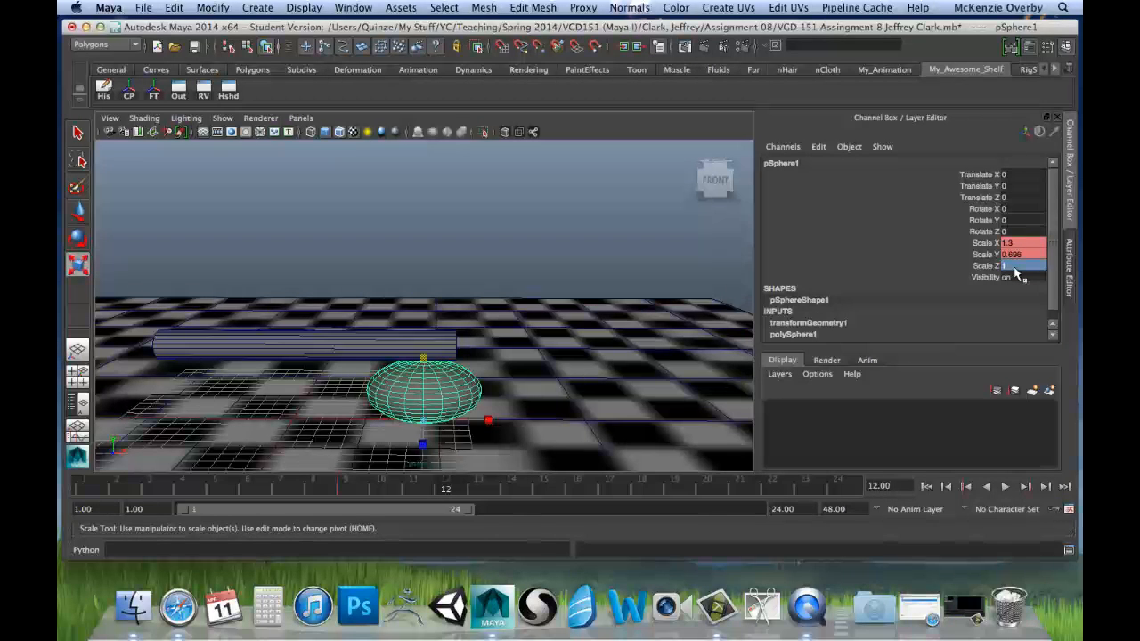
type("1.")
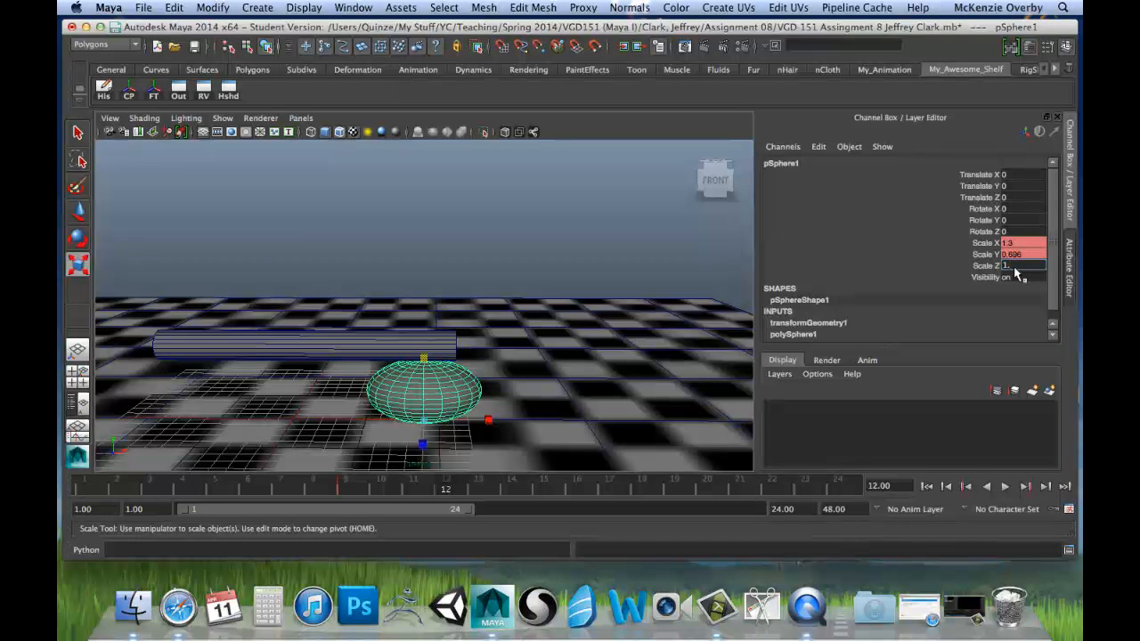
type("3")
key("Return")
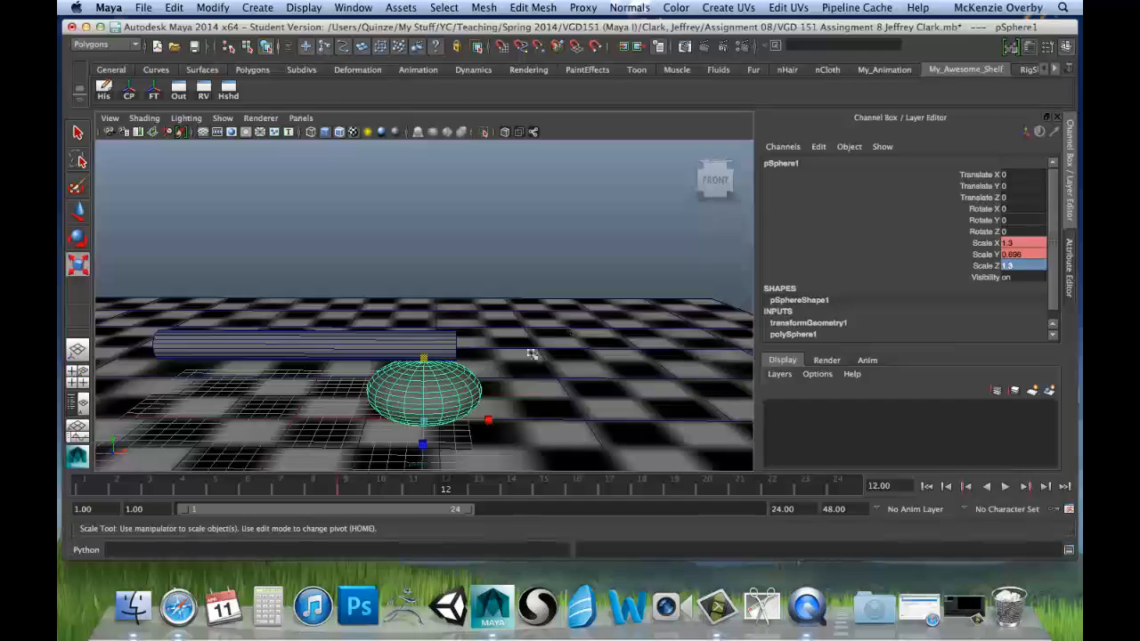
left_click_drag(532, 370, 529, 338, "alt")
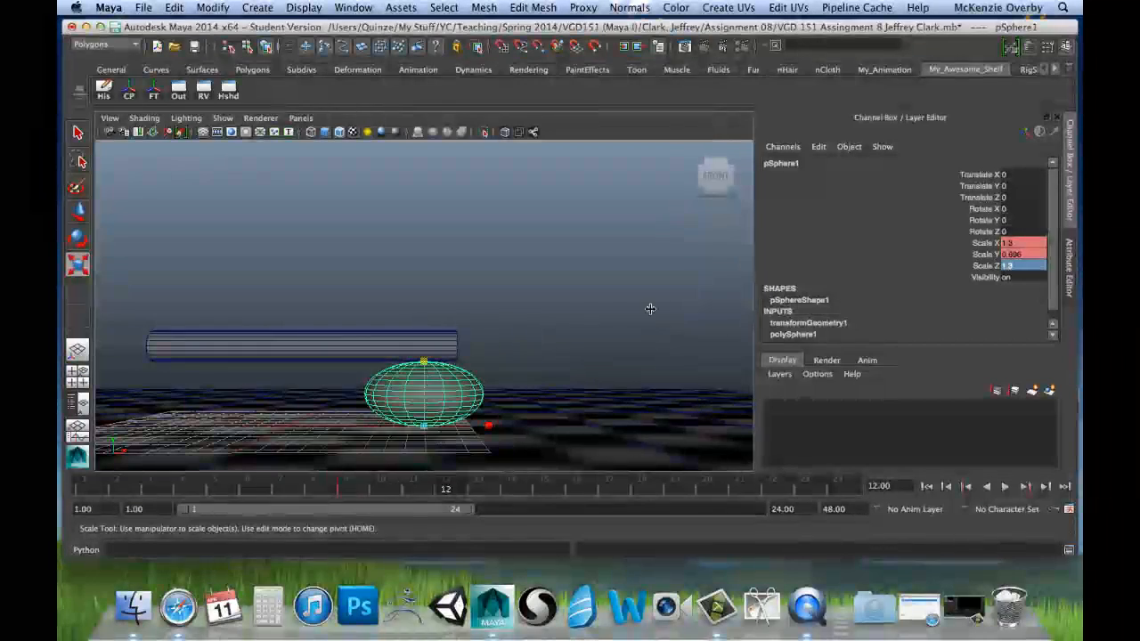
Step: Key the squashed sphere's Scale X, Y and Z at frame 12
left_click_drag(984, 242, 984, 265)
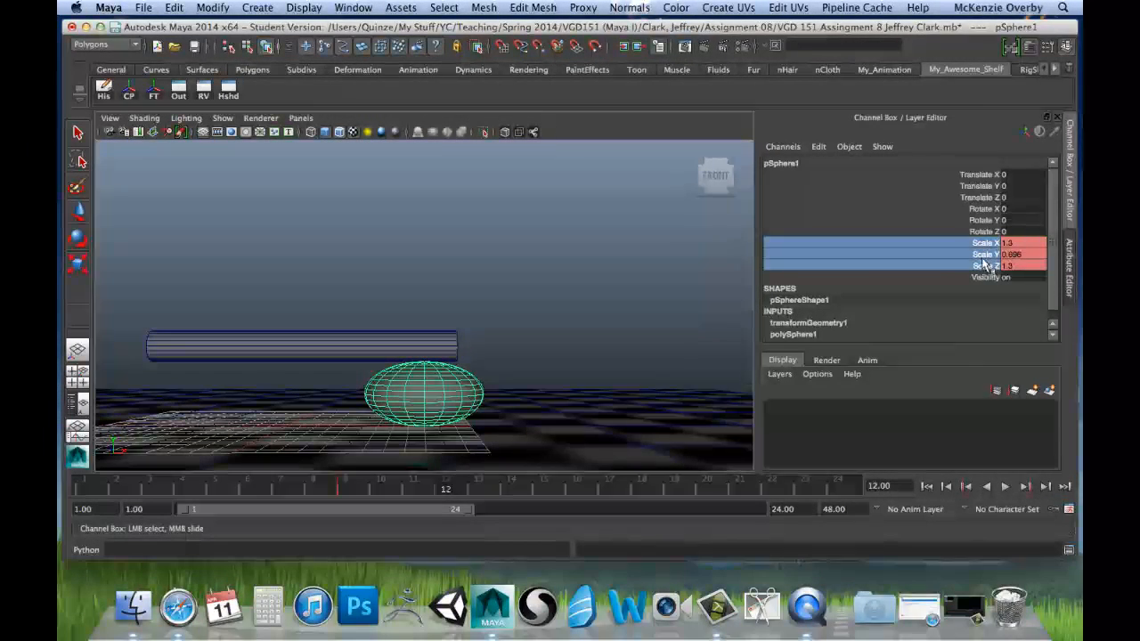
right_click(983, 260)
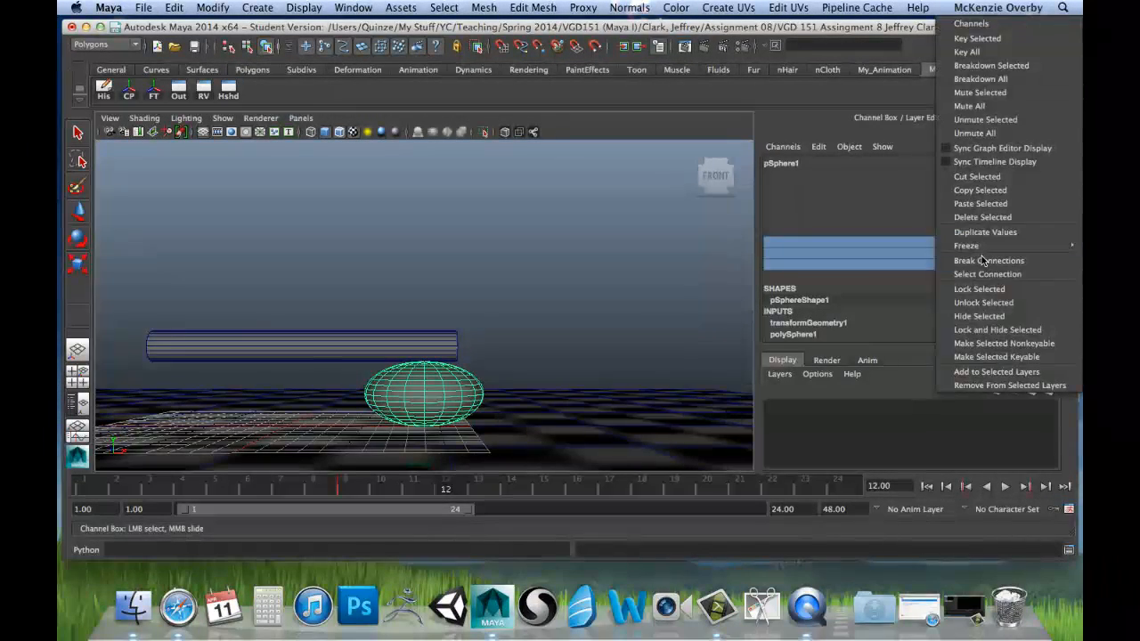
left_click(989, 38)
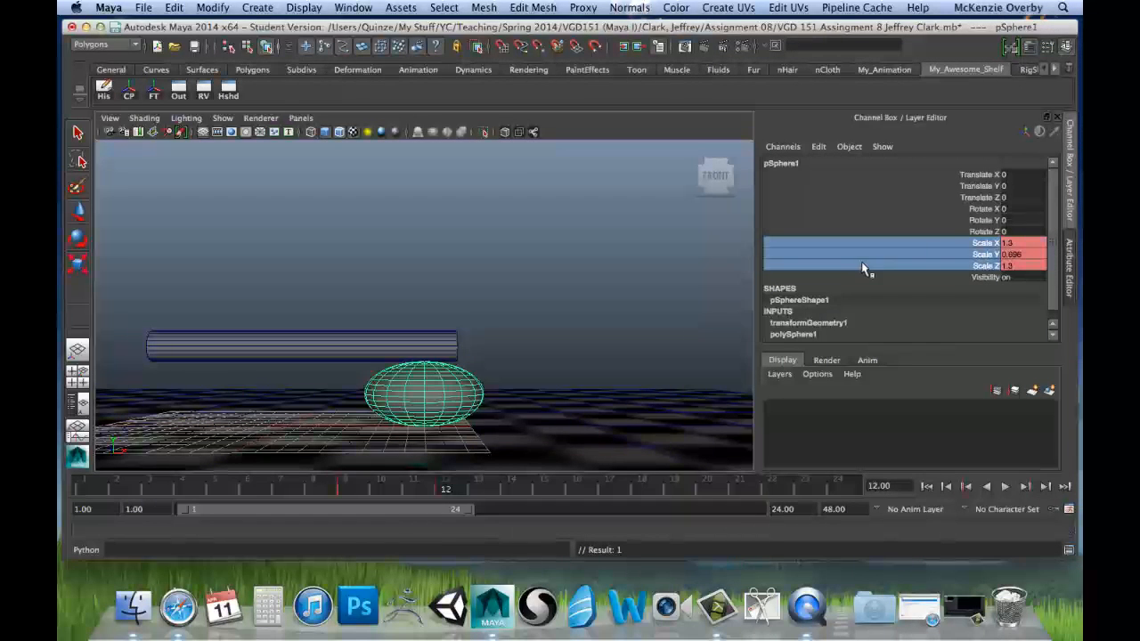
Step: Play and scrub the animation to check how the cylinder squashes the sphere around frame 12
key("alt+v")
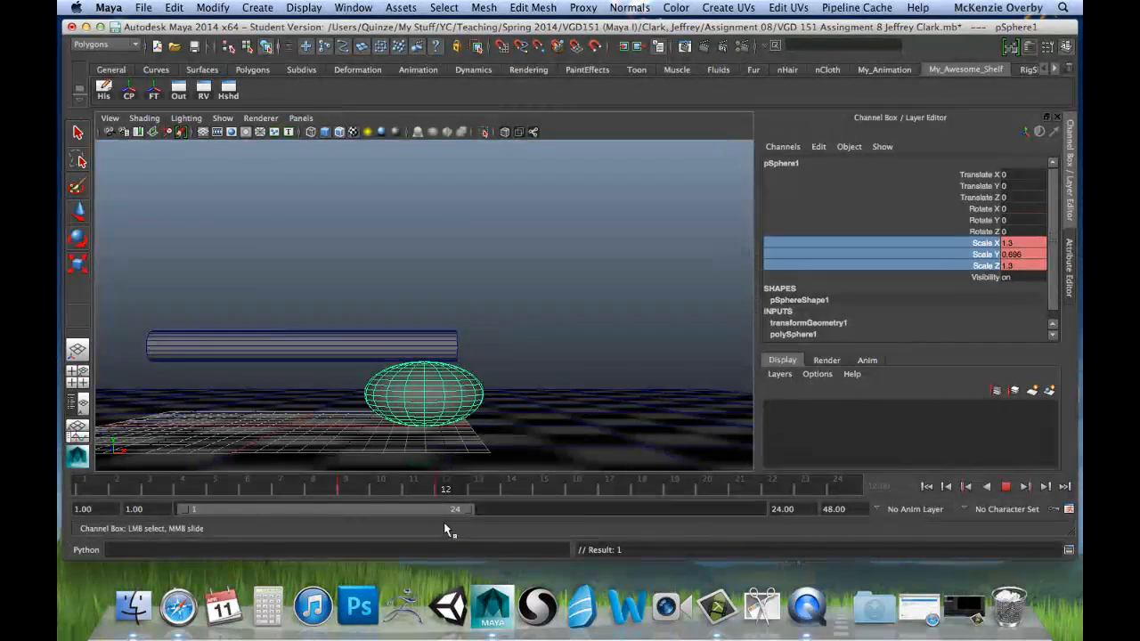
left_click_drag(324, 501, 572, 490)
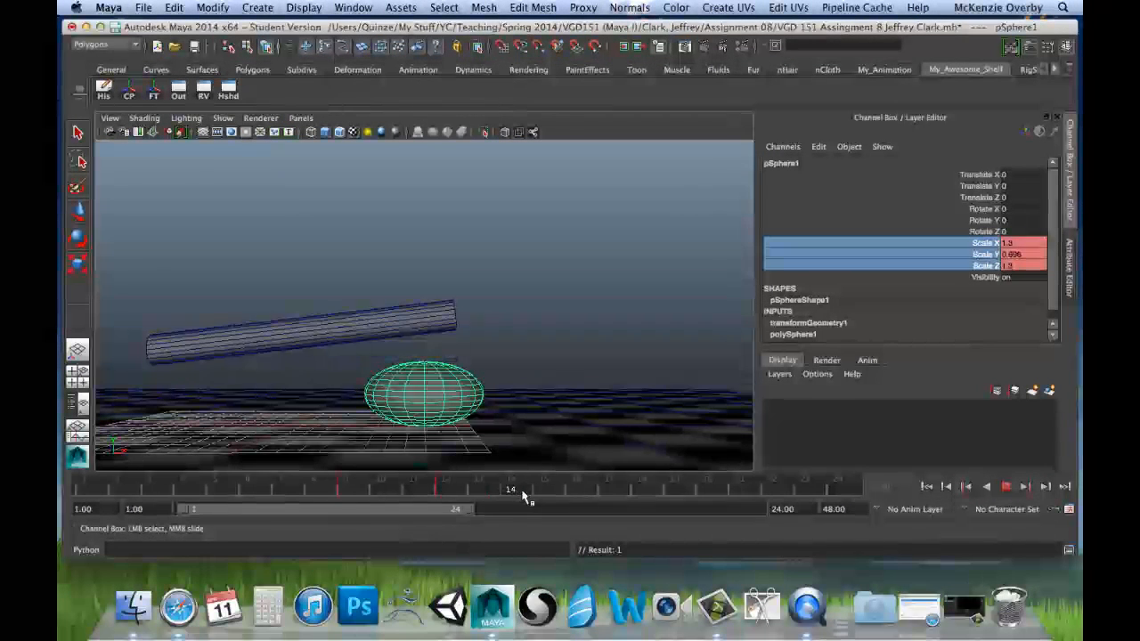
left_click_drag(523, 492, 449, 484)
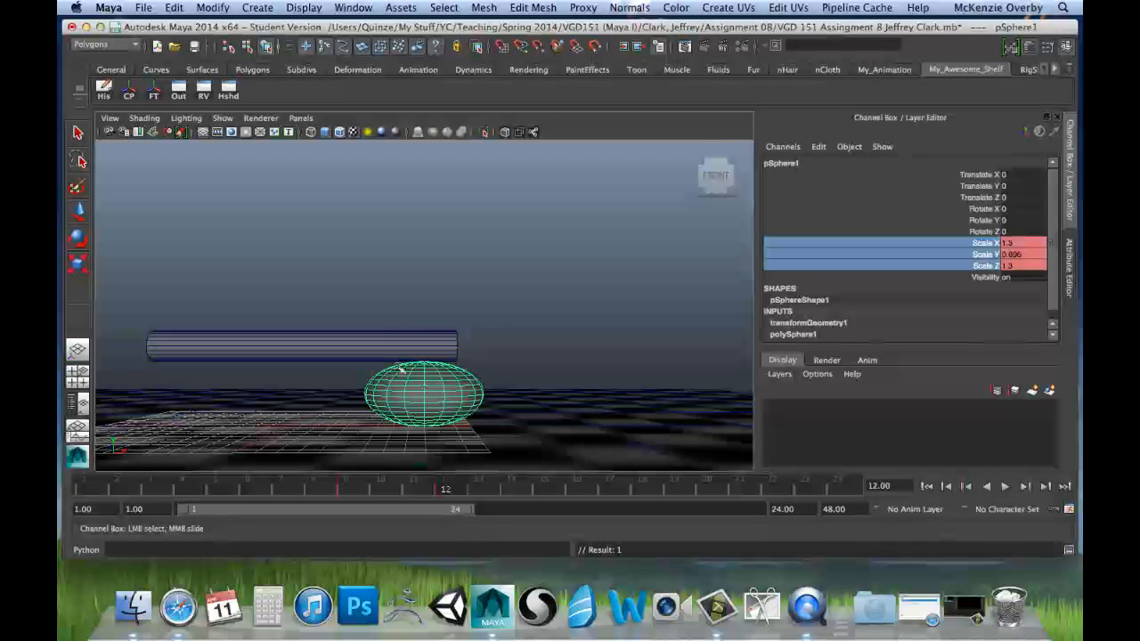
Step: Try restoring the sphere's Scale X, Y and Z to 1 at frame 15 as the cylinder lifts
key("alt+v")
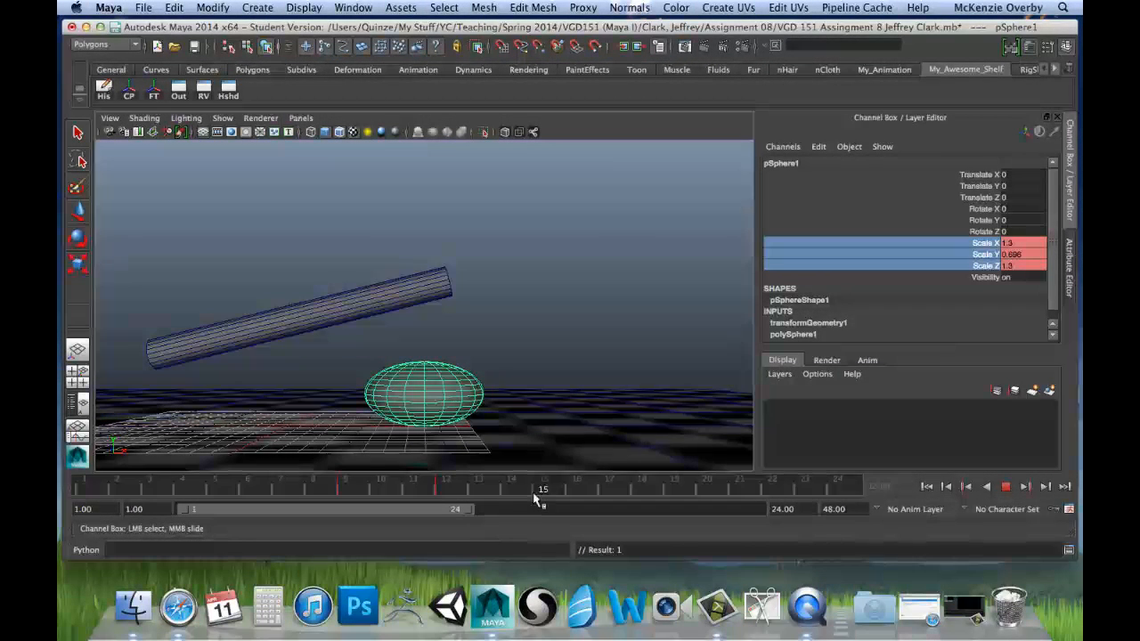
key("alt+v")
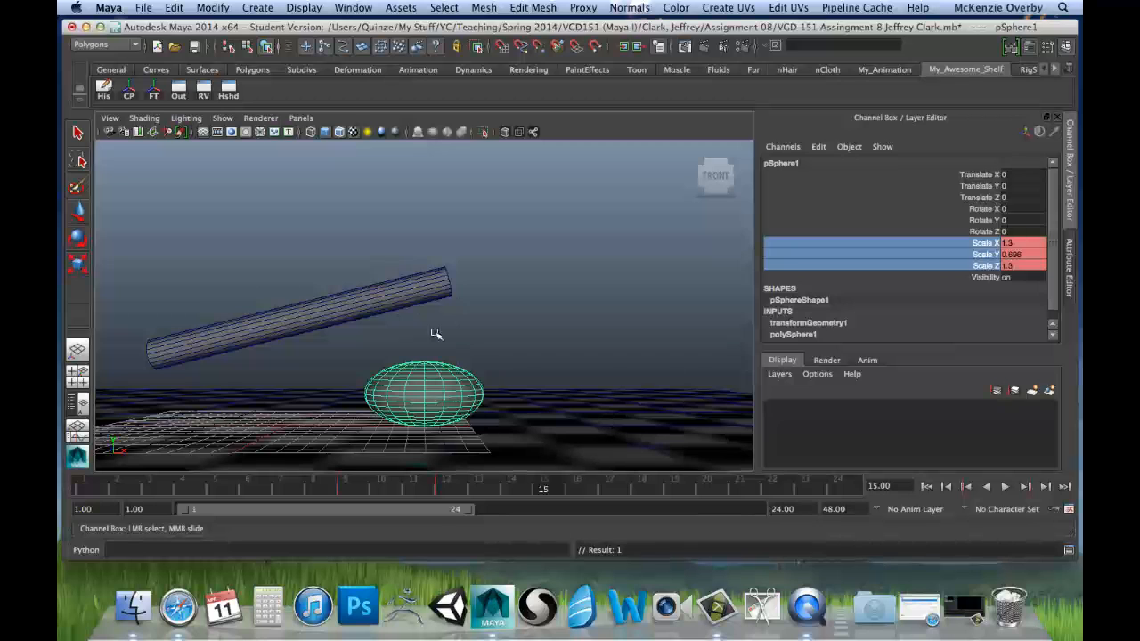
left_click(1028, 244)
type("1")
left_click(1014, 256)
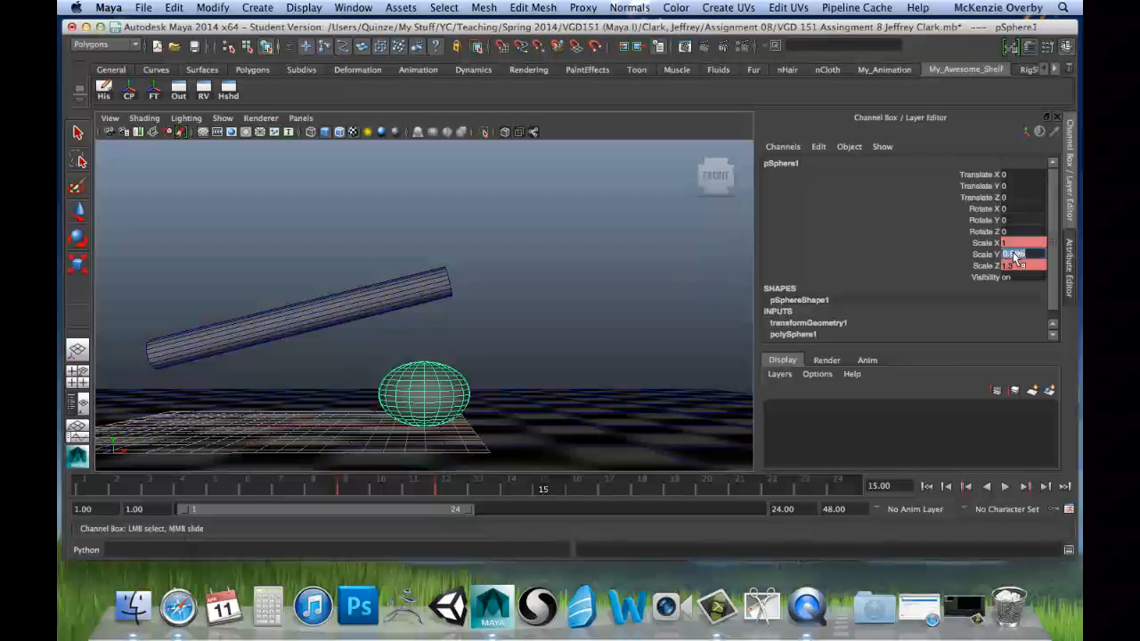
key("Return")
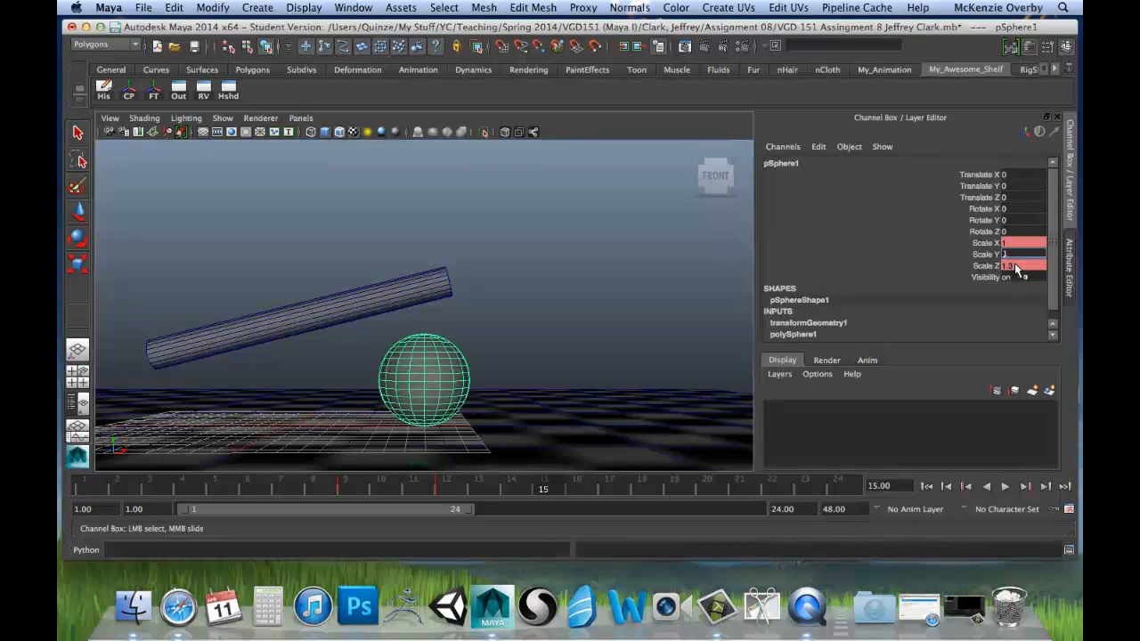
key("r")
key("1")
left_click(1014, 265)
type("1")
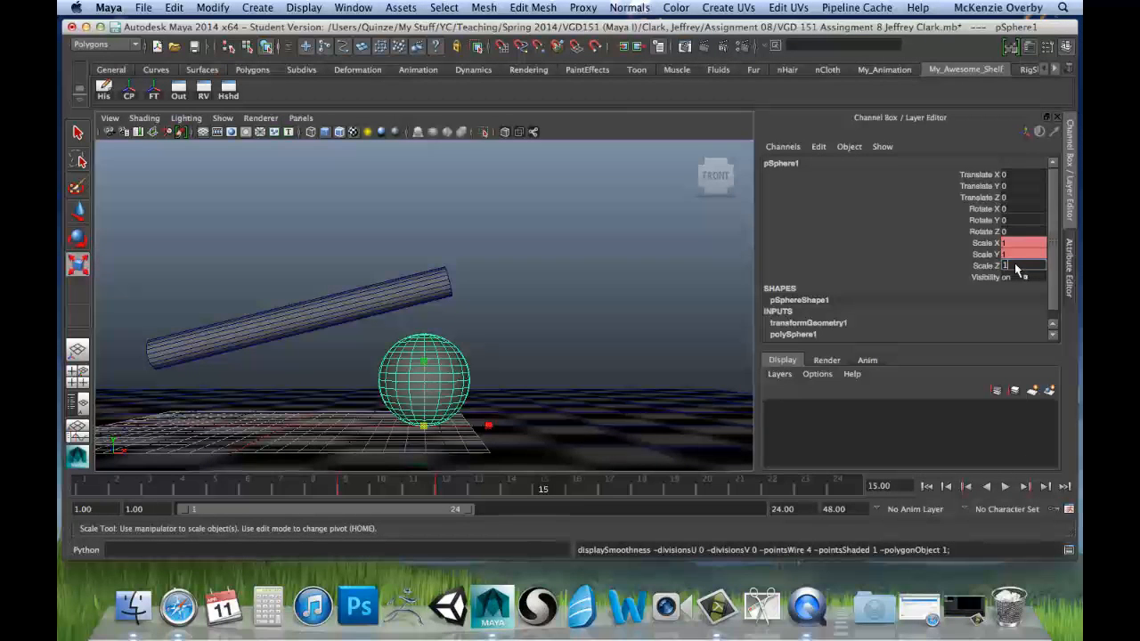
key("Return")
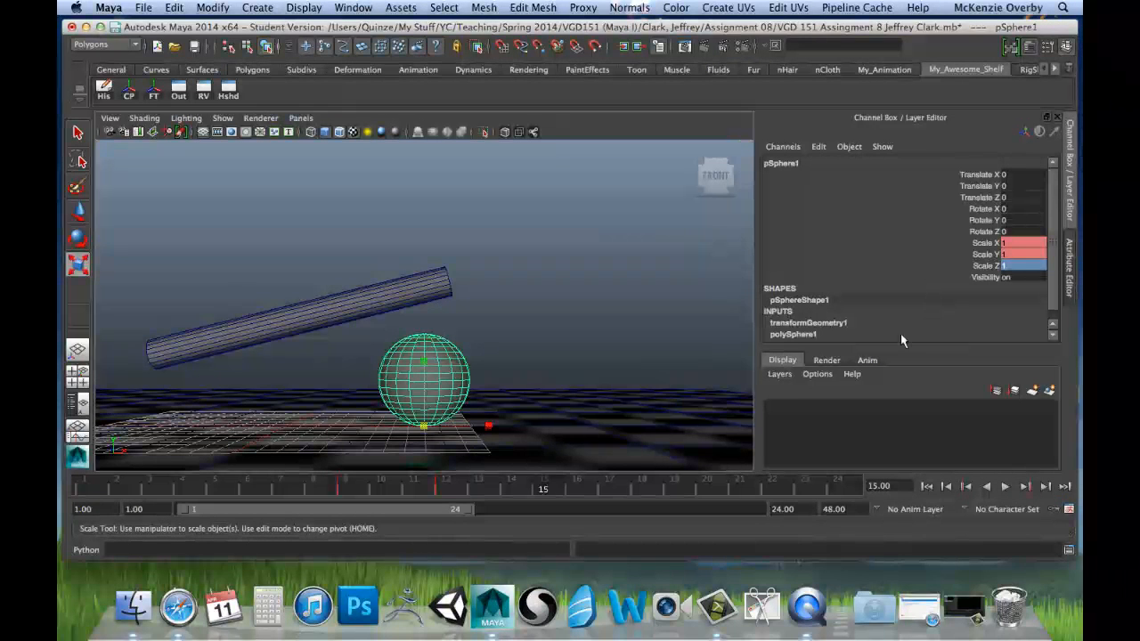
Step: At frame 14, reset the sphere's Scale X, Y and Z to 1 and key all three channels
left_click(522, 487)
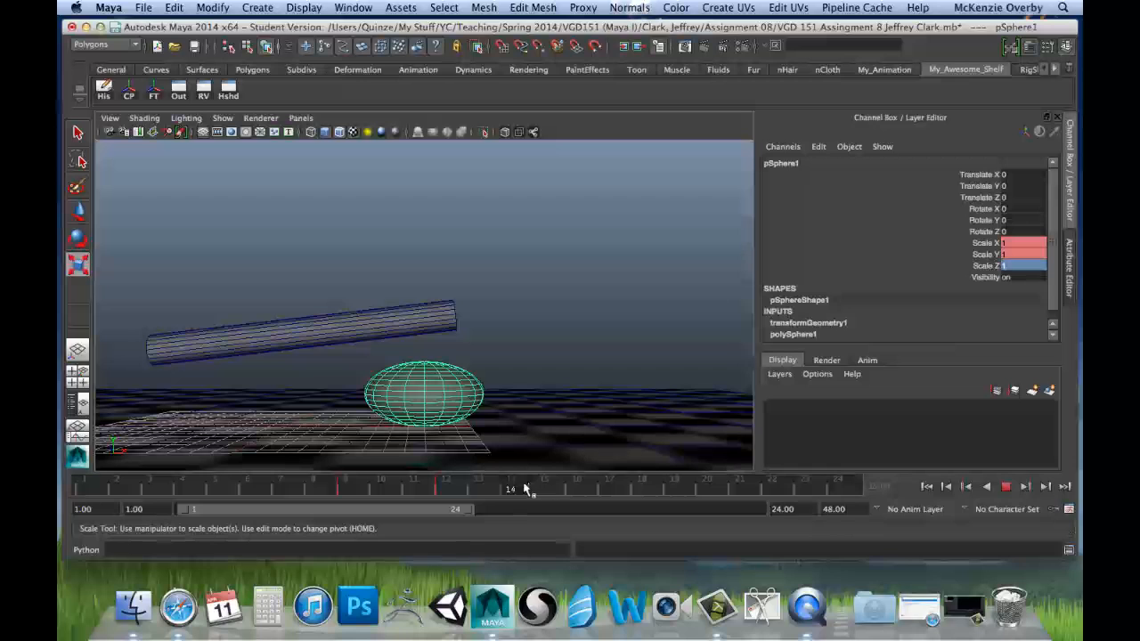
double_click(1021, 244)
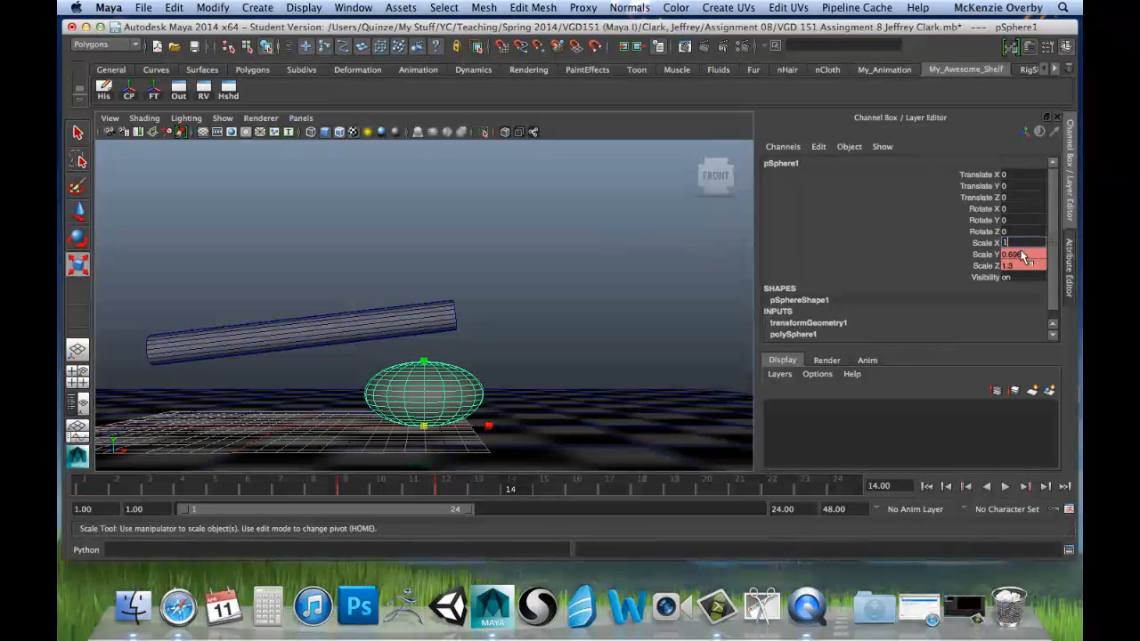
key("Tab")
type("1")
key("Tab")
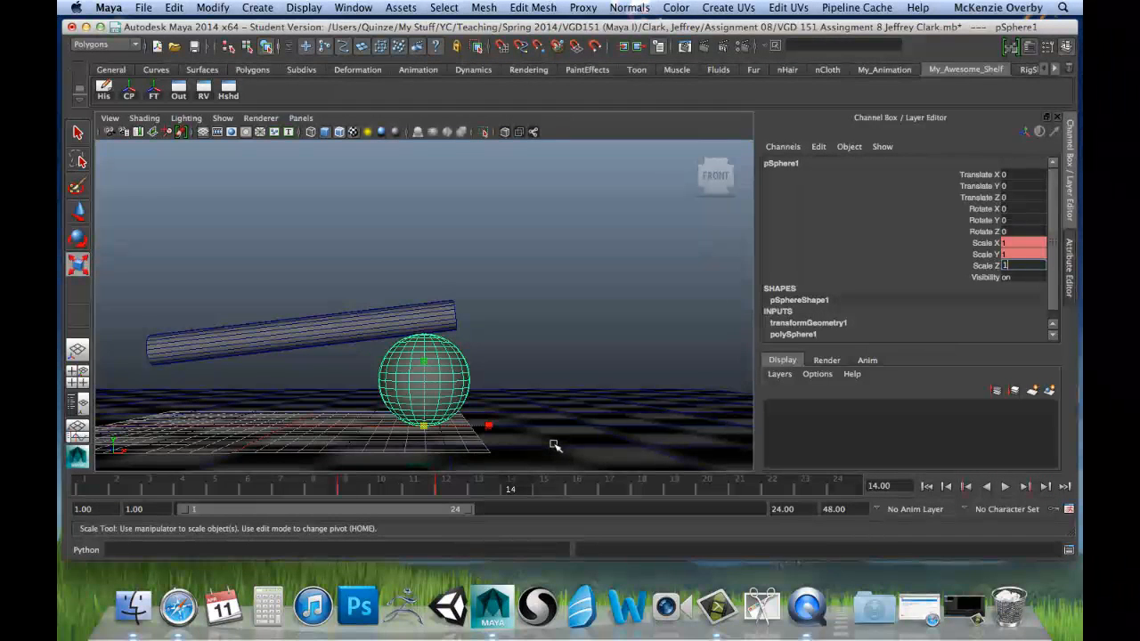
left_click(988, 263)
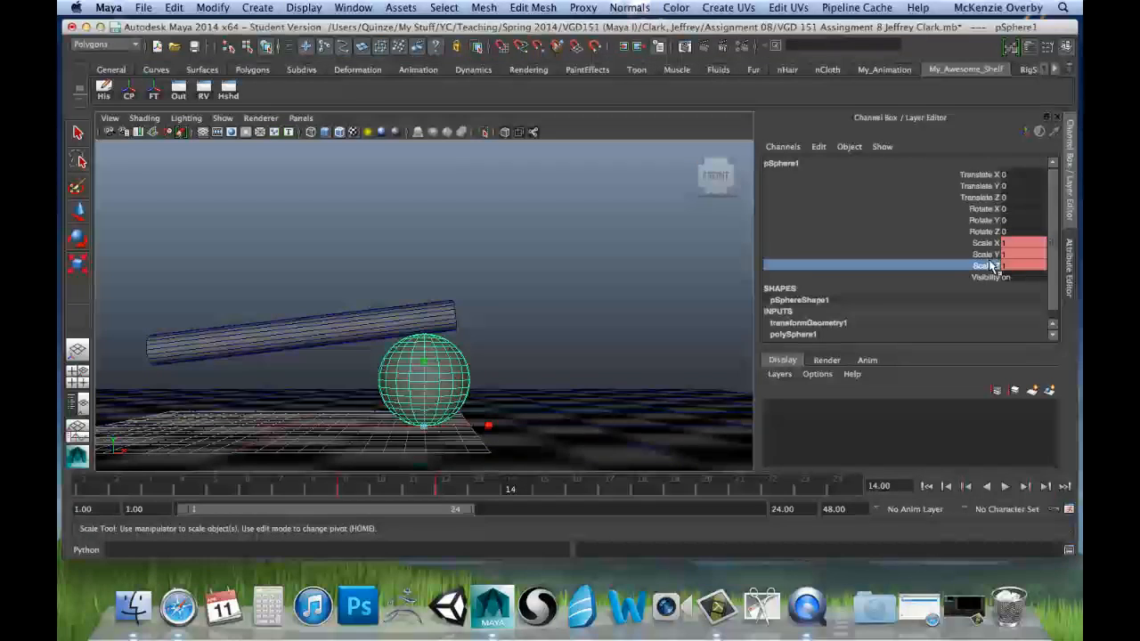
left_click_drag(986, 242, 990, 266)
right_click(989, 251)
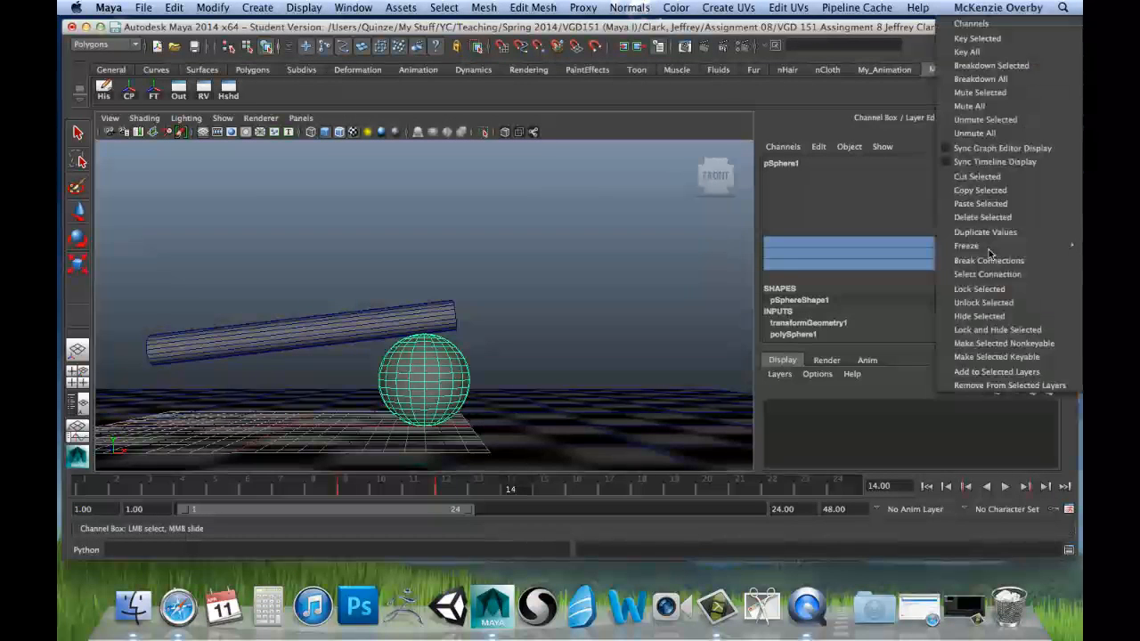
left_click(977, 38)
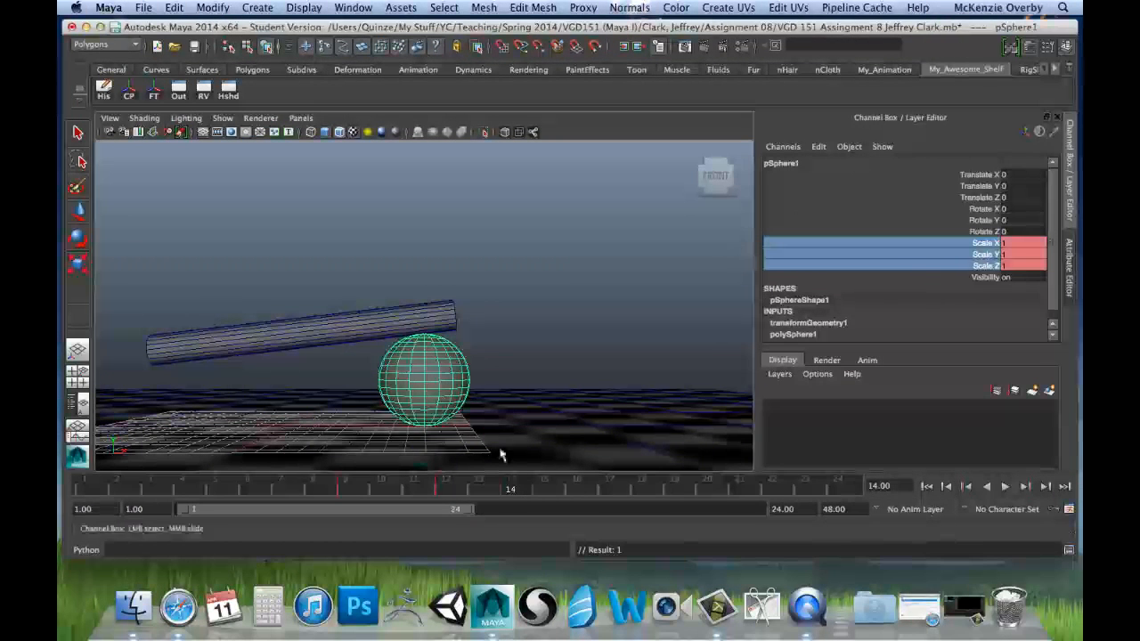
Step: Check the recovery after the squash and move the sphere's scale key from frame 14 to frame 15
left_click(103, 488)
key("alt+v")
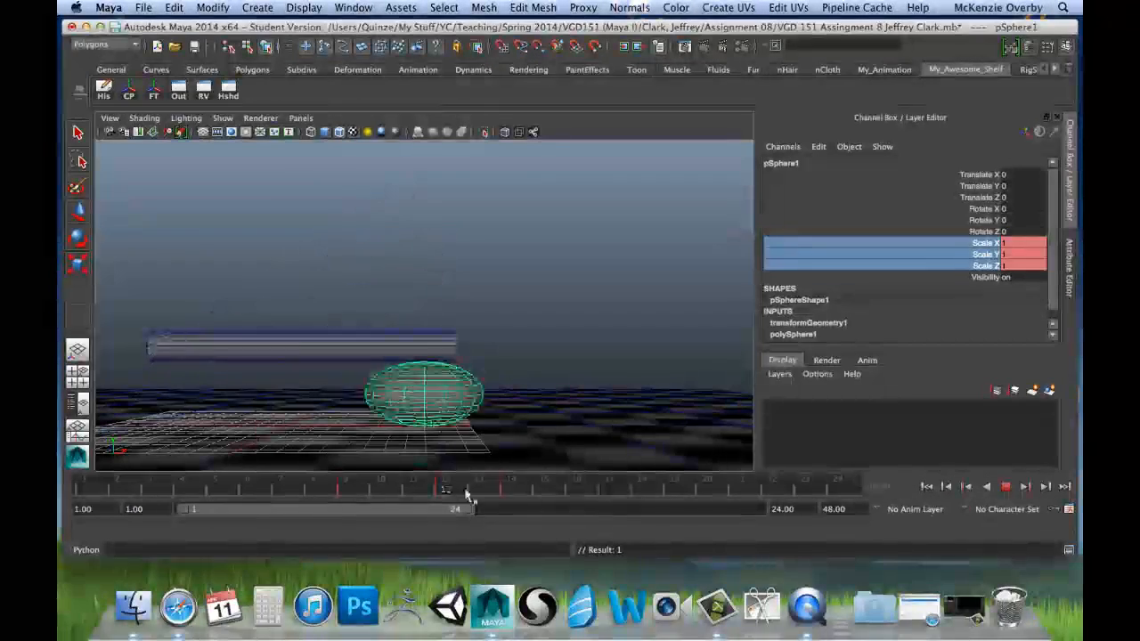
key("alt+v")
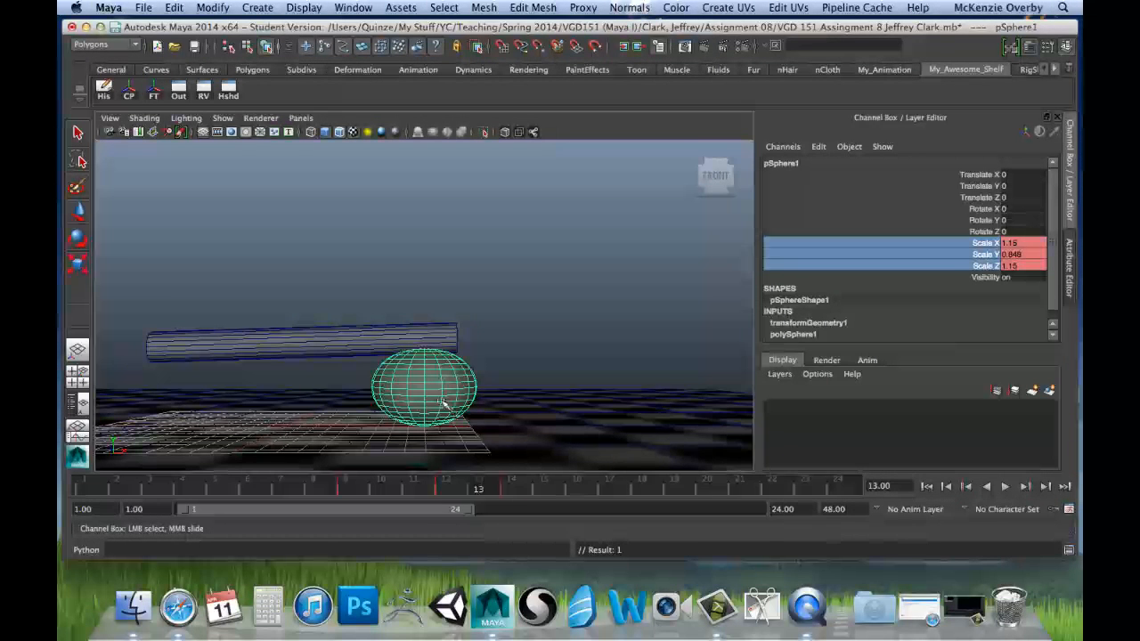
left_click(512, 486)
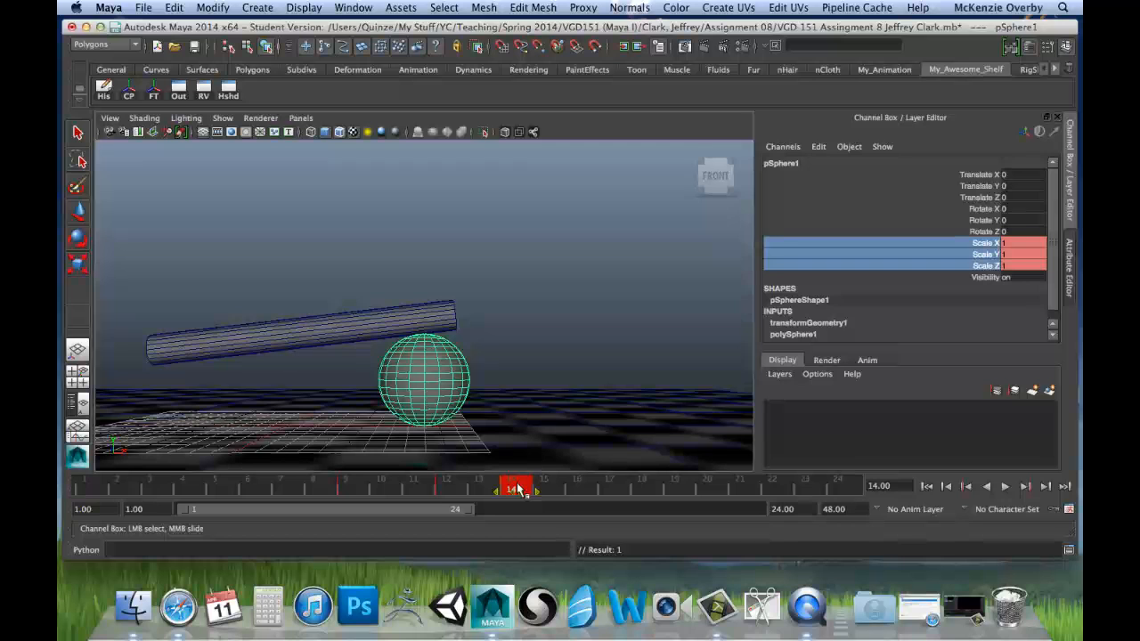
mouse_move(522, 489)
left_mouse_down()
mouse_move(673, 499)
mouse_move(559, 497)
left_mouse_up()
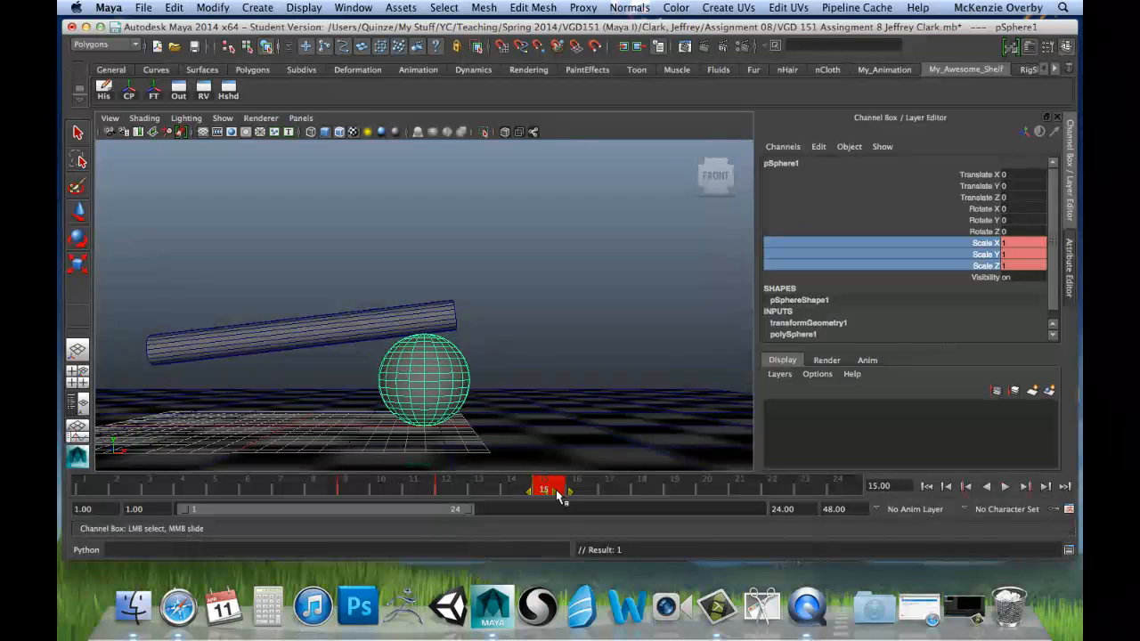
Step: Replay and scrub from the start through frame 15 to examine the timing of the sphere's squash and recovery
left_click(107, 489)
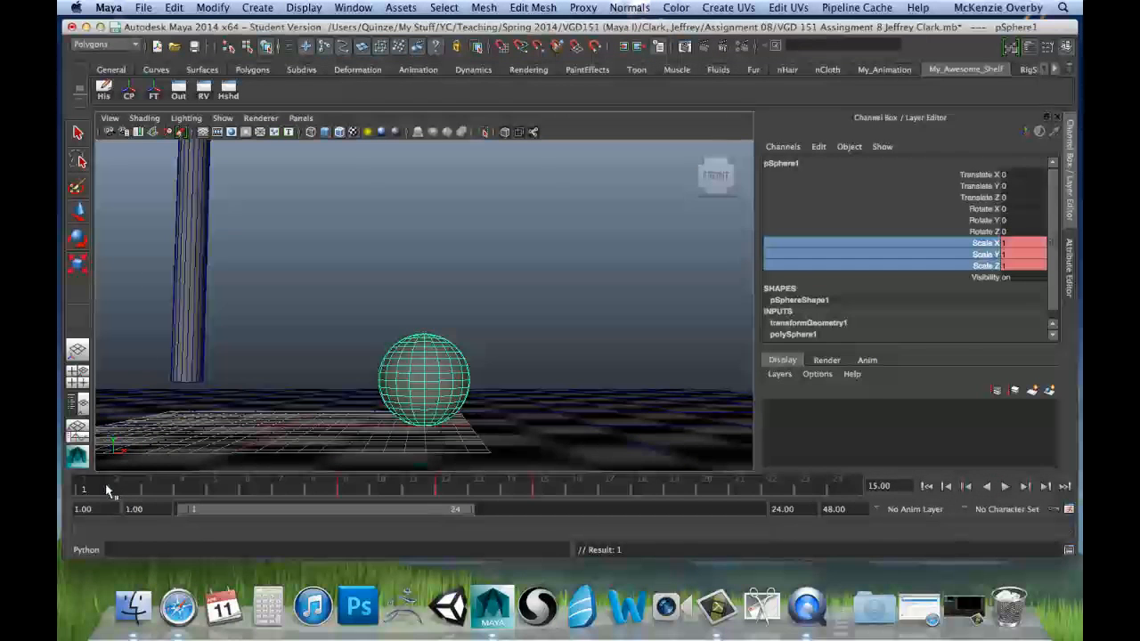
double_click(97, 489)
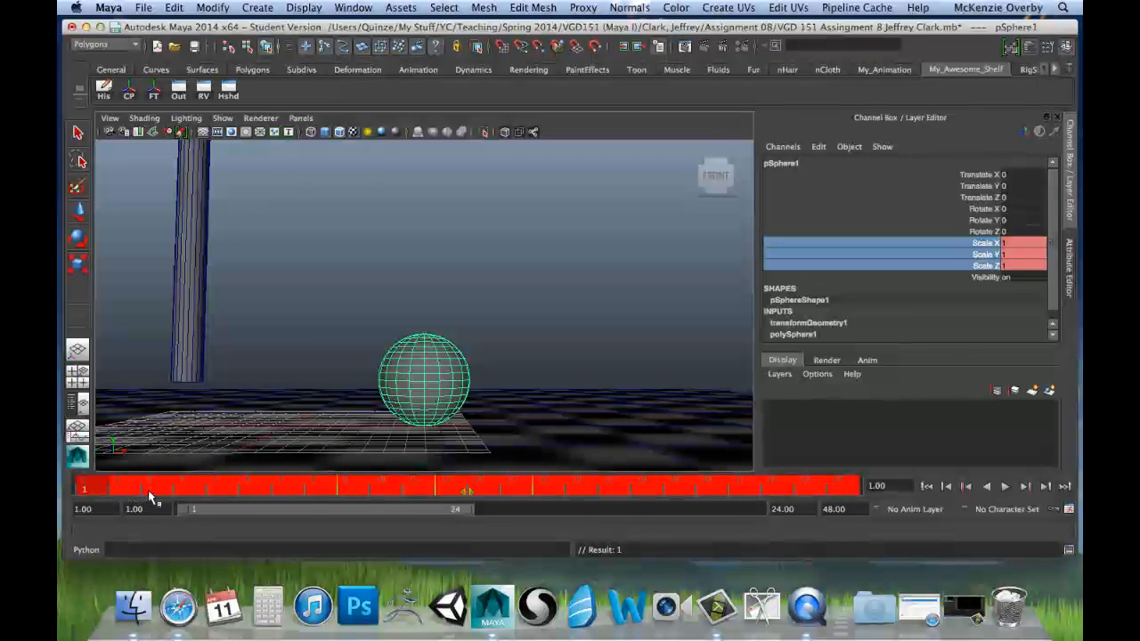
left_click(132, 491)
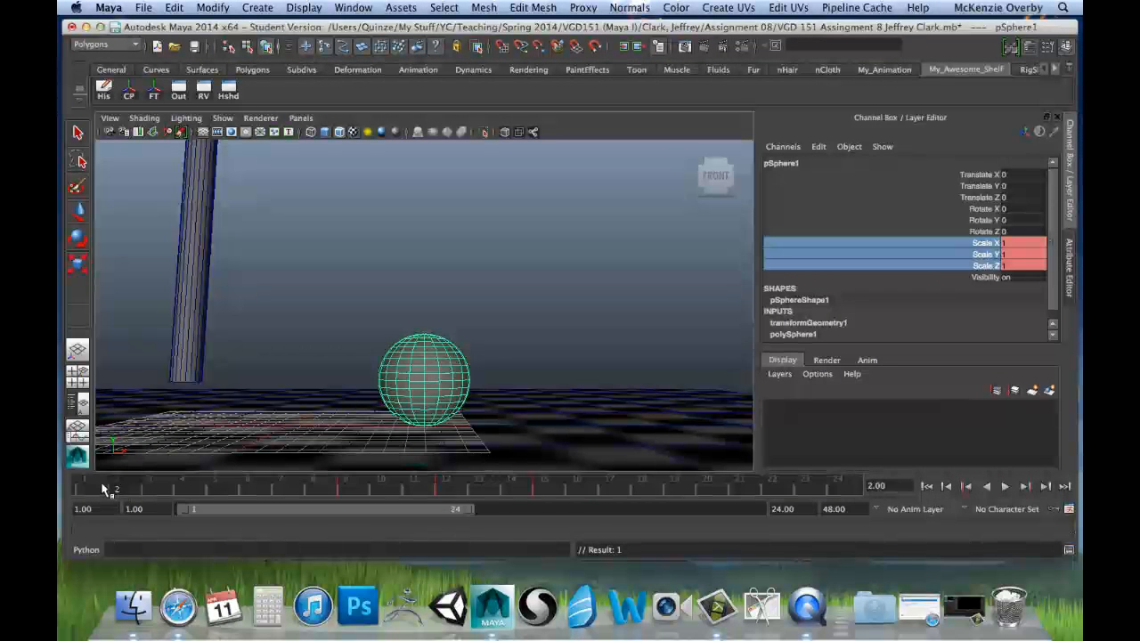
left_click_drag(102, 489, 819, 518)
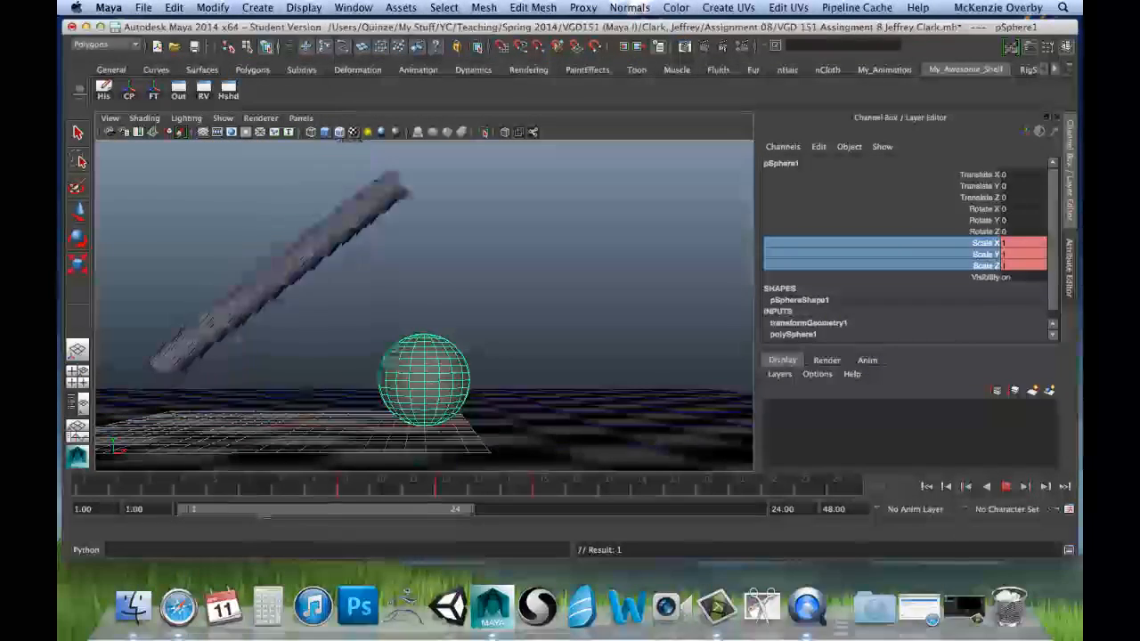
left_click_drag(265, 516, 391, 499)
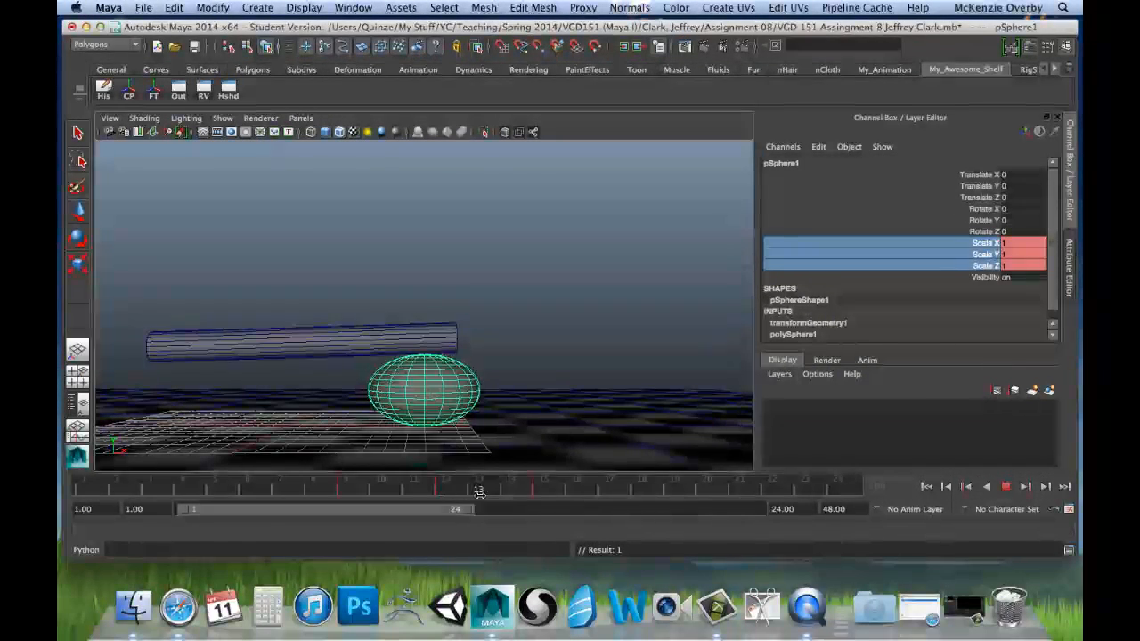
left_click_drag(479, 491, 543, 495)
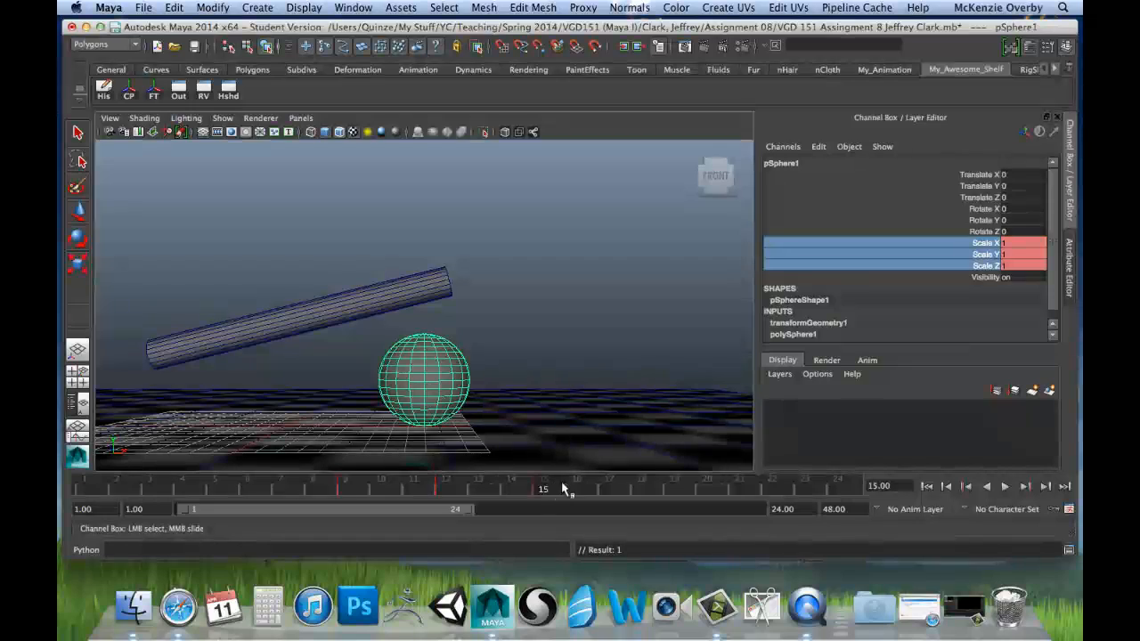
key("alt+v")
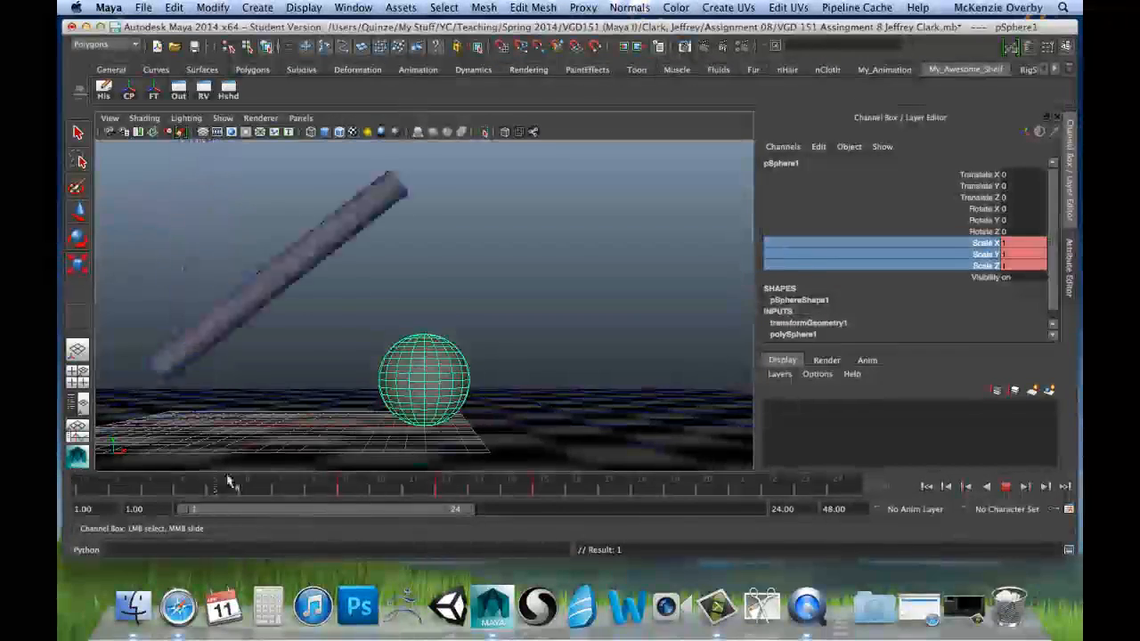
left_click(541, 485)
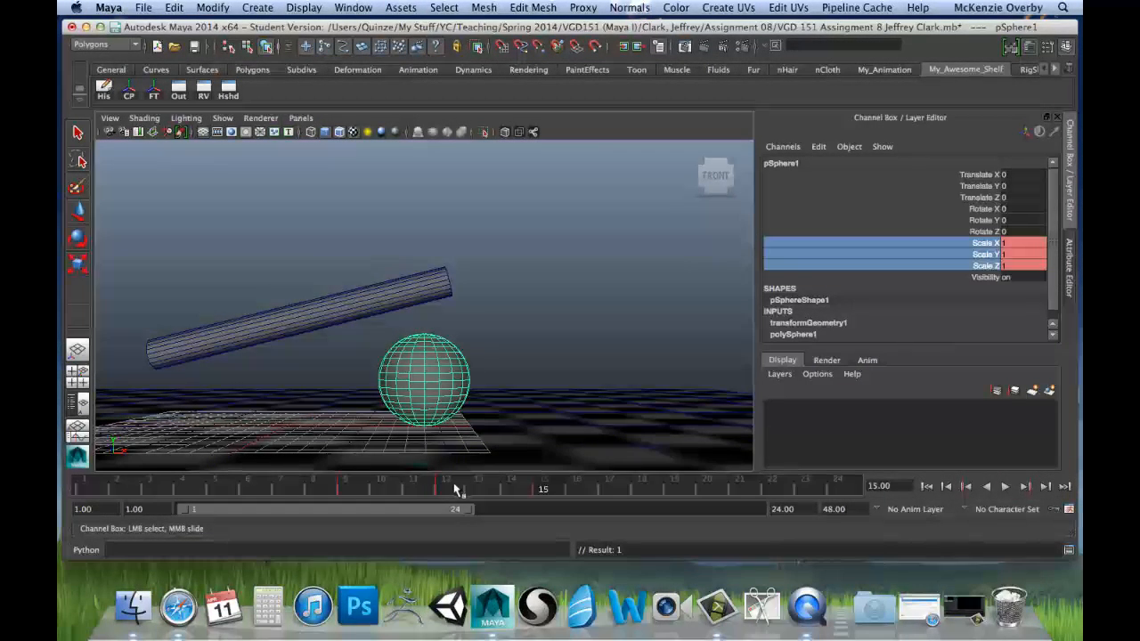
key("alt+v")
left_click_drag(151, 495, 386, 493)
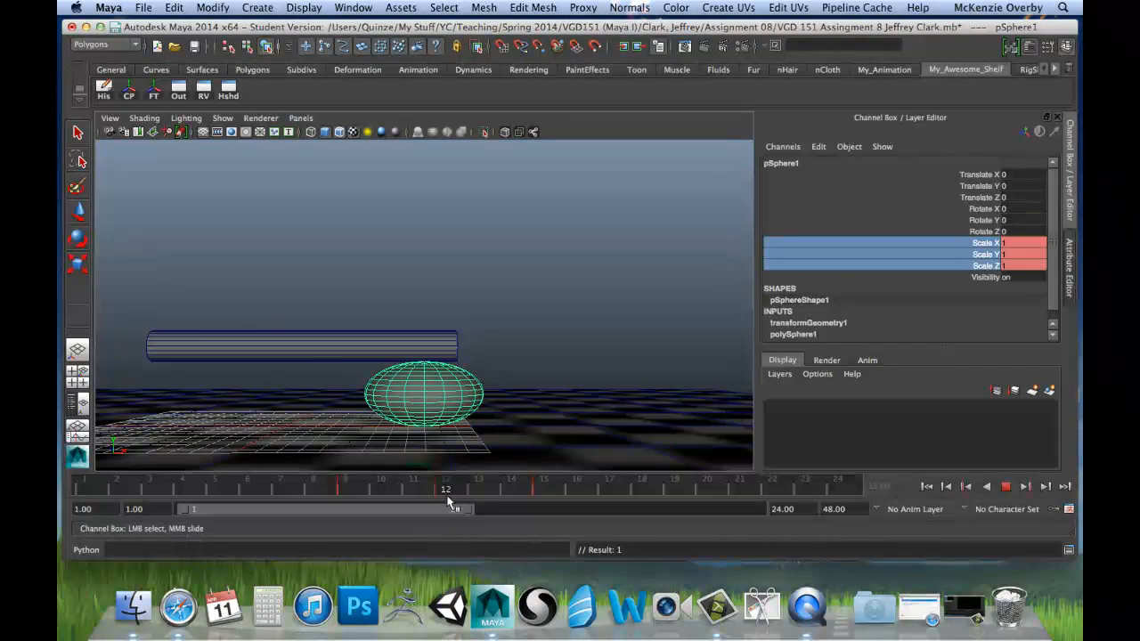
Step: Go to frame 17 and stretch the sphere upward in Y to about 1.217 with the Scale tool
left_click_drag(450, 495, 610, 489)
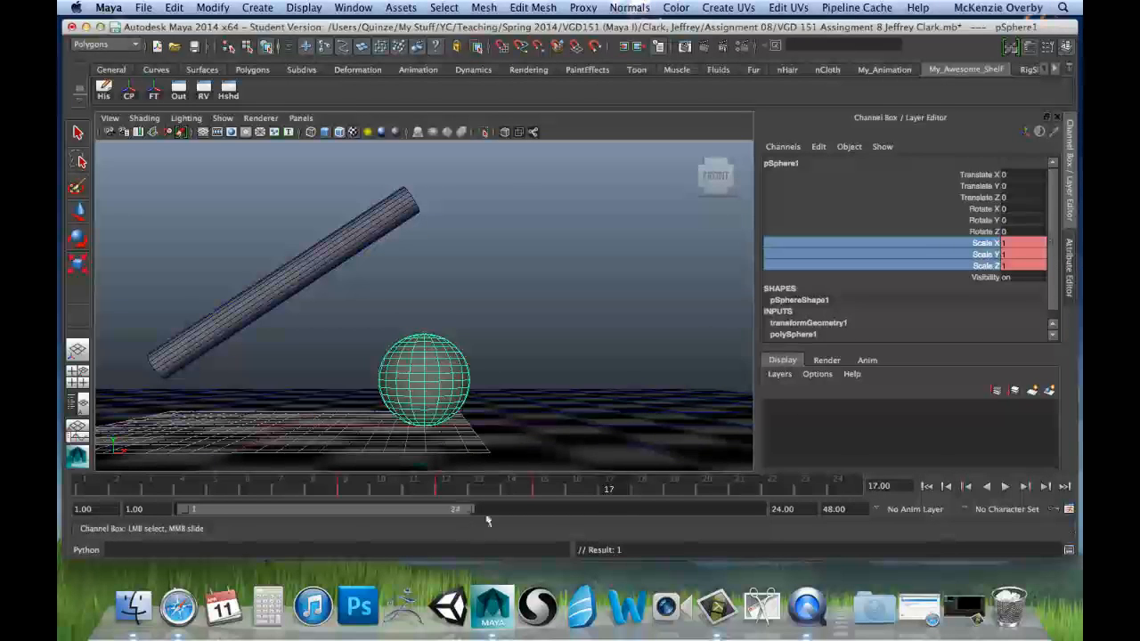
double_click(1016, 244)
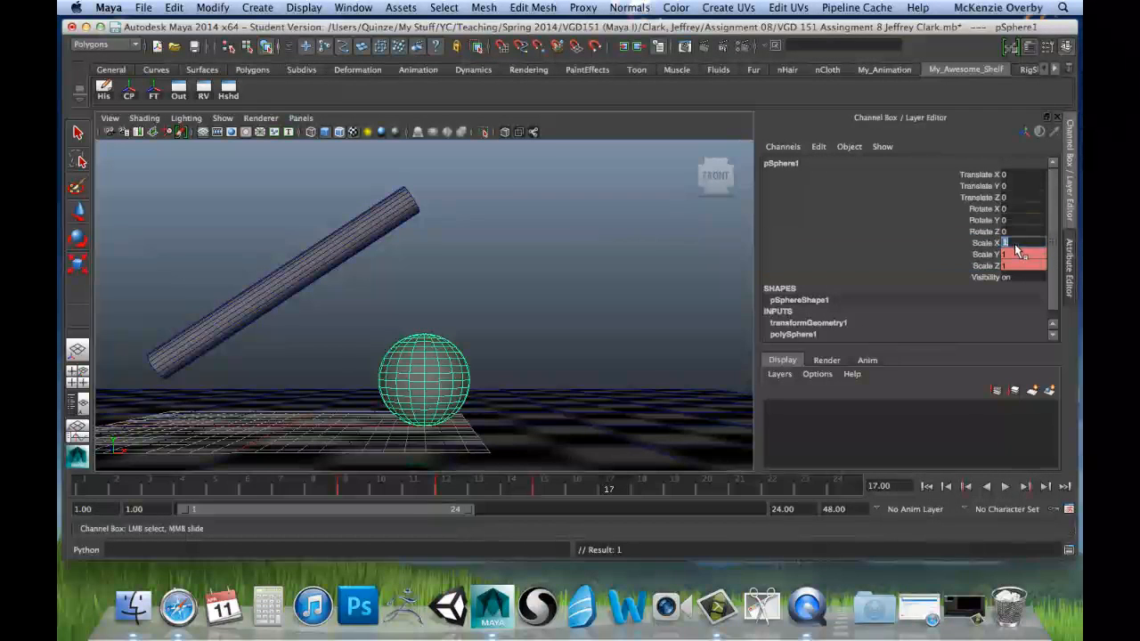
left_click(1016, 255)
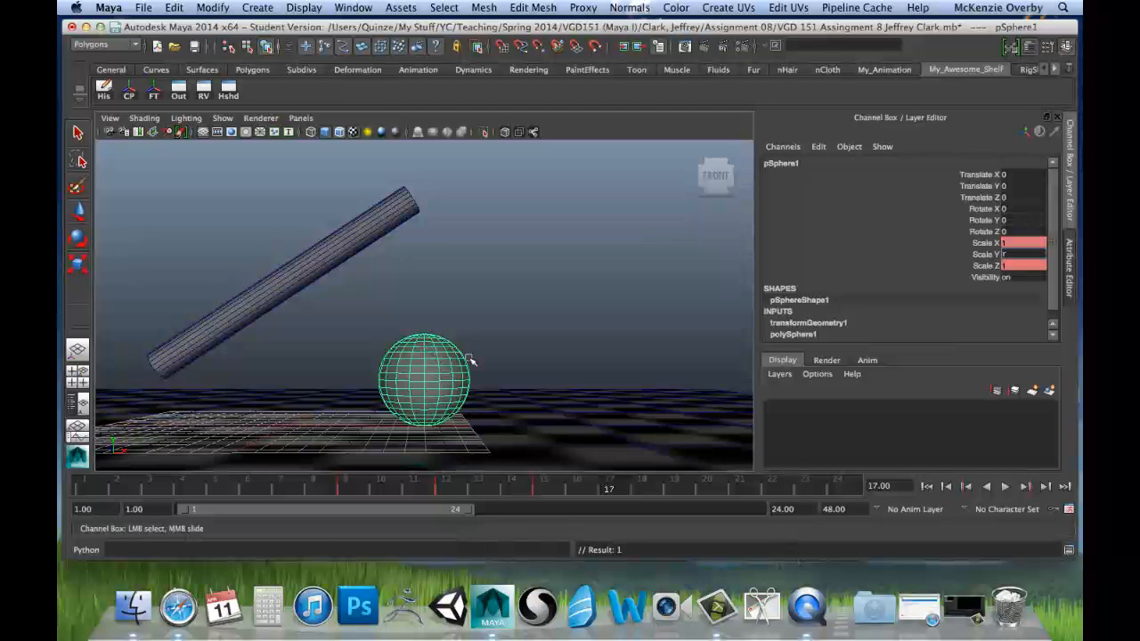
type("1r")
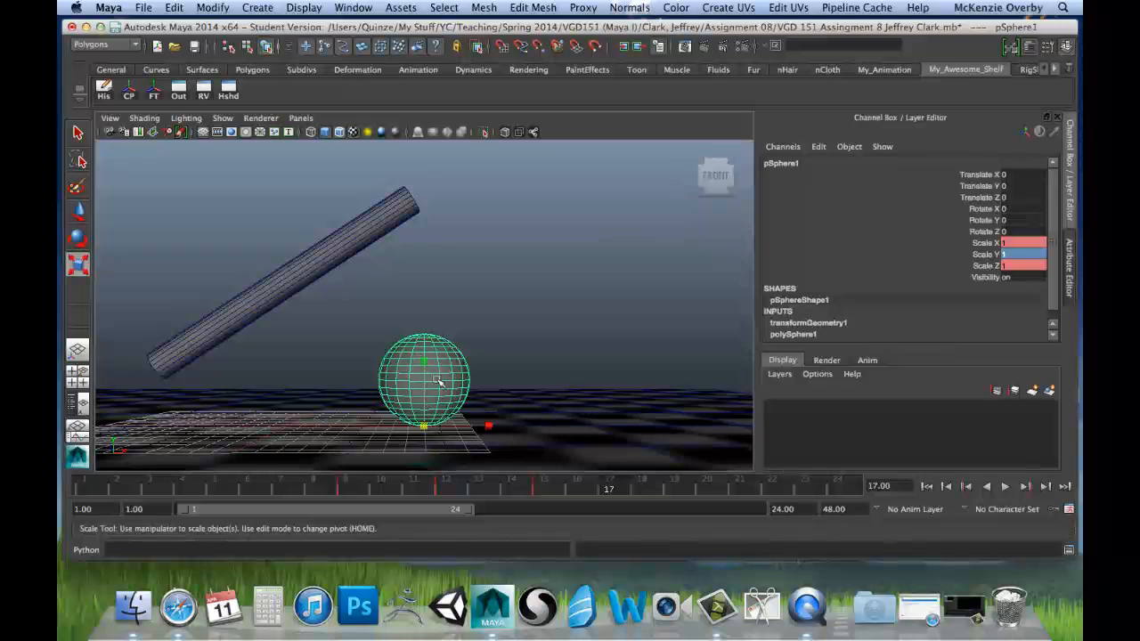
left_click_drag(425, 363, 428, 347)
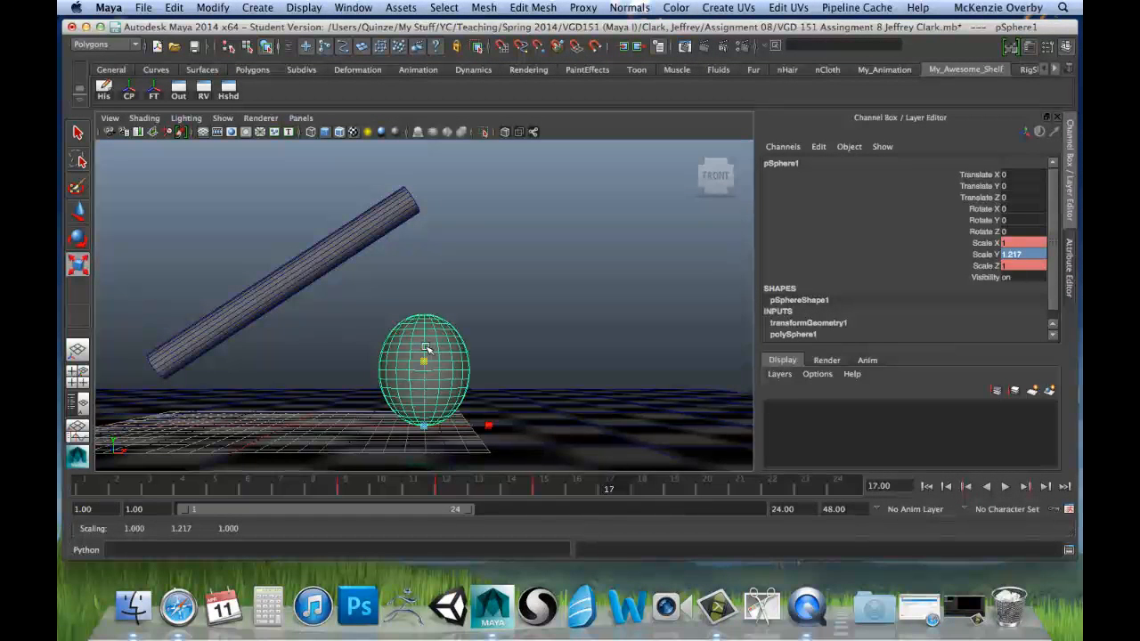
double_click(1029, 244)
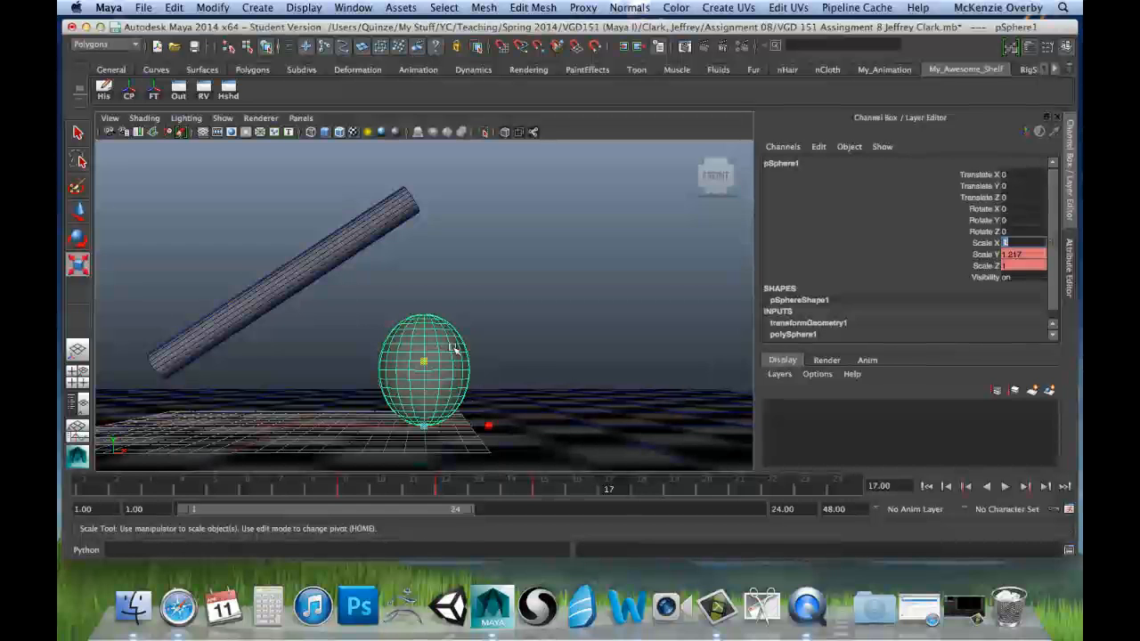
Step: Reselect the stretched sphere and examine its shape against the floor and cylinder from a raised angle
left_click(522, 358)
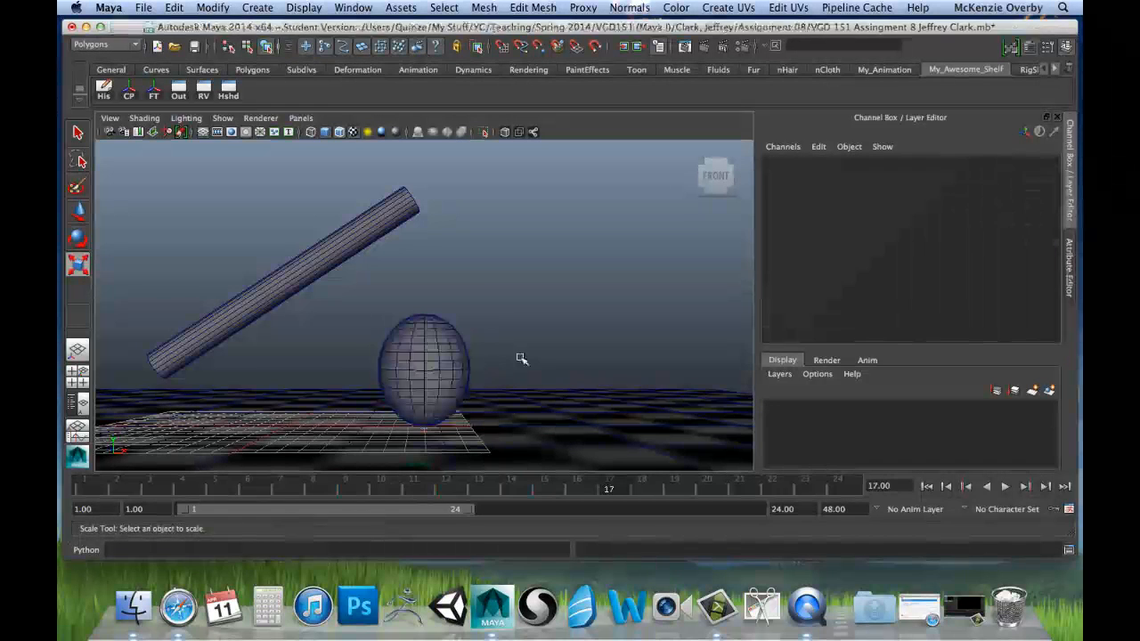
left_click(452, 381)
left_click_drag(524, 317, 536, 354, "alt")
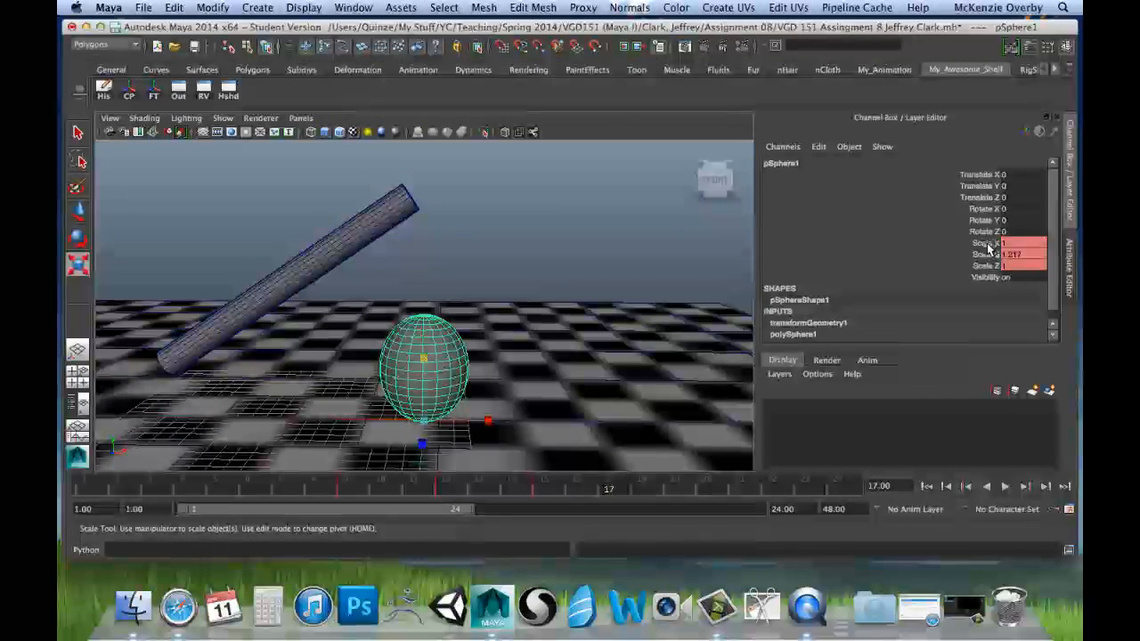
Step: Set the sphere's Scale X and Scale Z to 0.8 and key its three scale channels at frame 17
left_click(1015, 244)
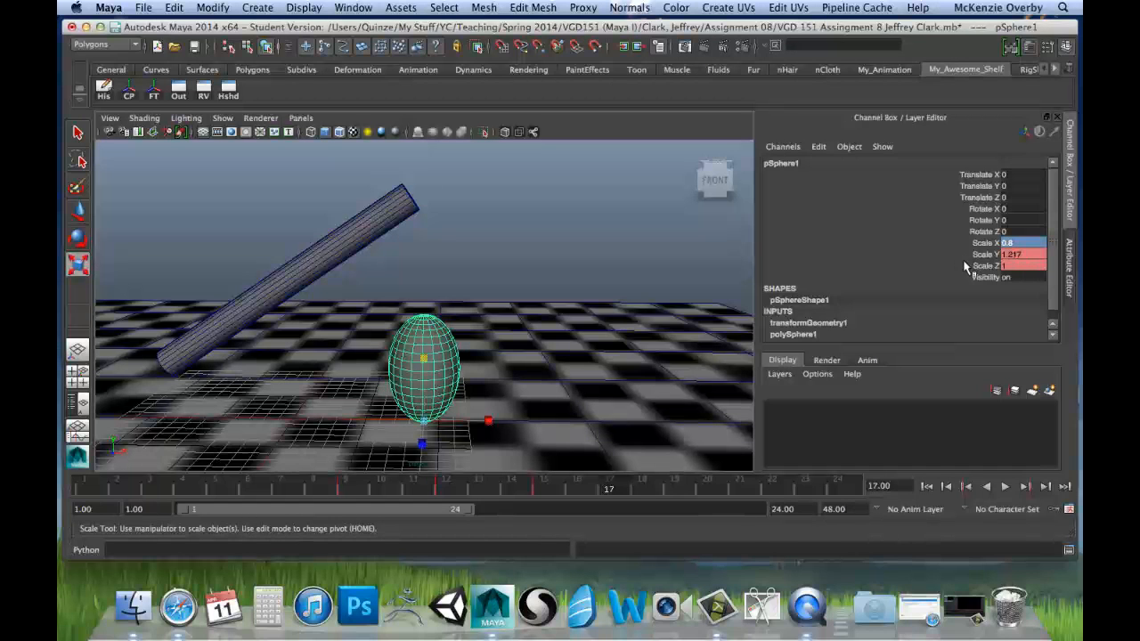
left_click(1006, 266)
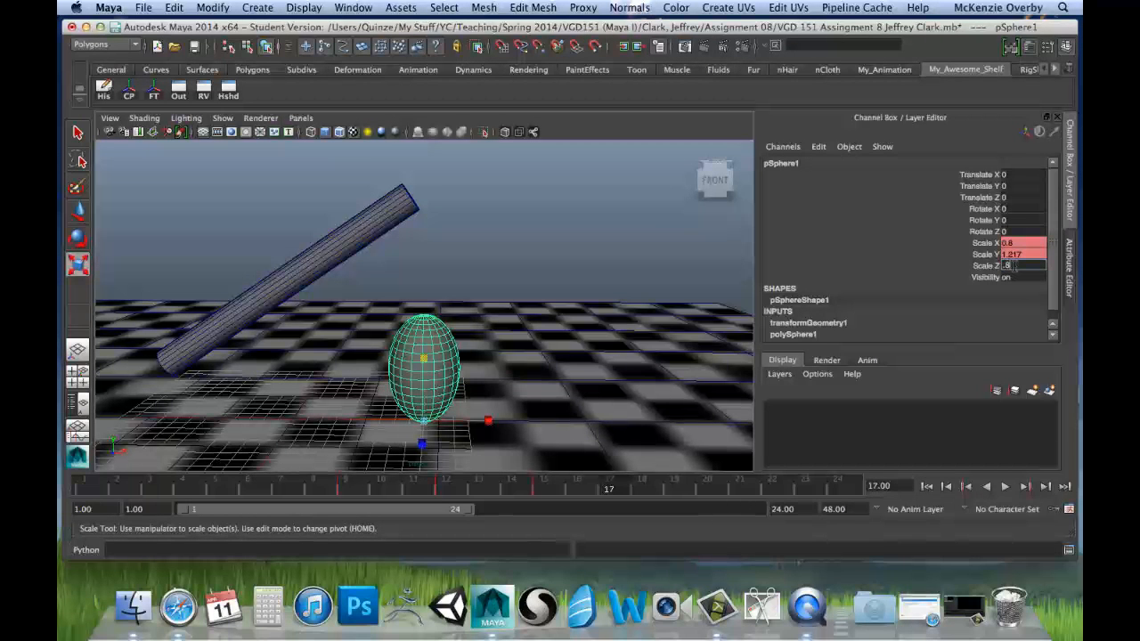
key("Return")
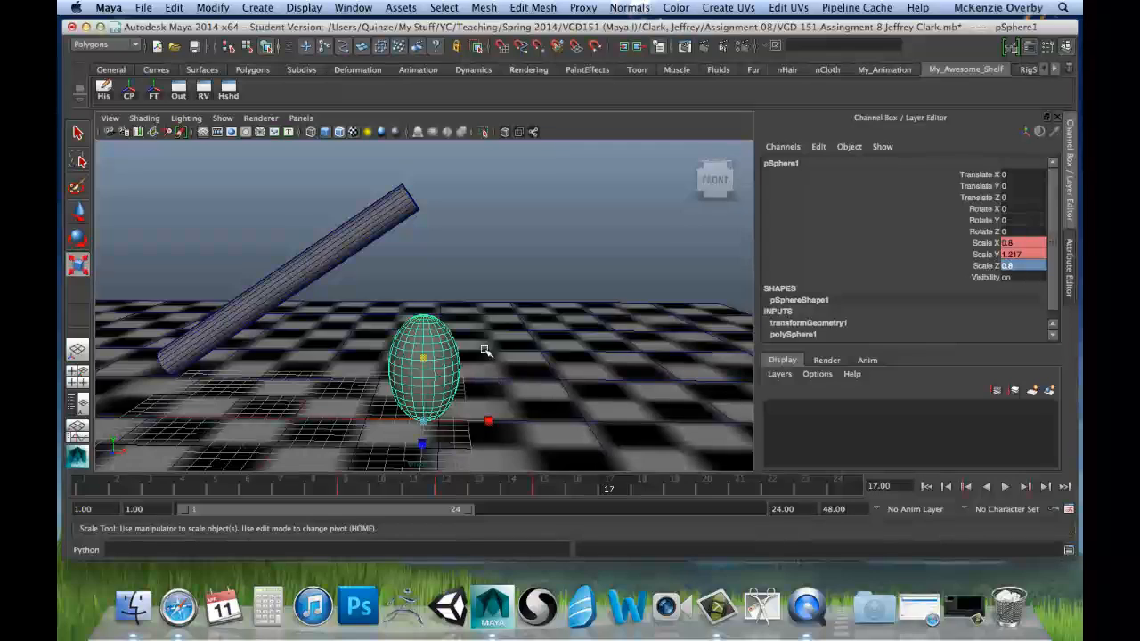
mouse_move(484, 350)
left_mouse_down("alt")
mouse_move(478, 318)
mouse_move(473, 356)
left_mouse_up("alt")
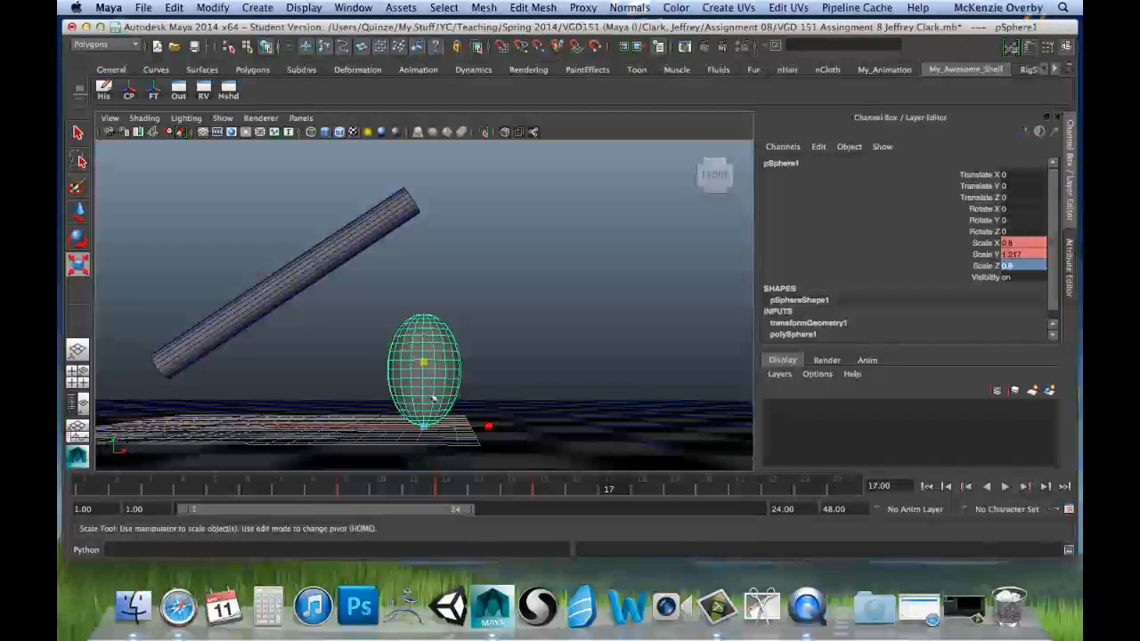
left_click_drag(986, 249, 986, 269)
right_click(987, 269)
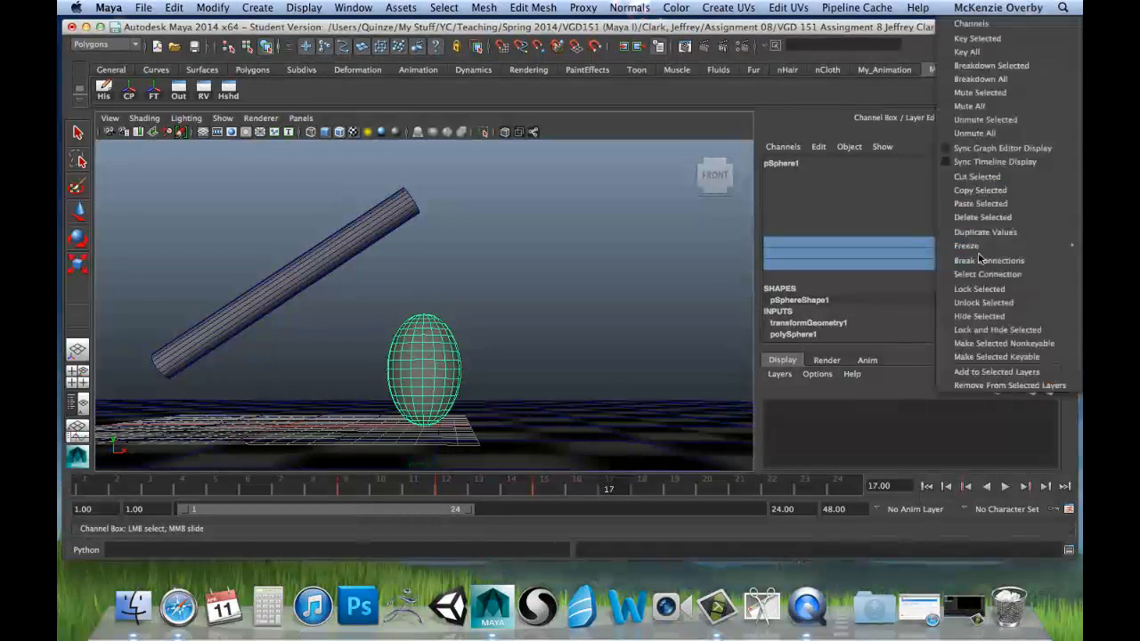
left_click(977, 38)
Step: Go to frame 19, reset the sphere's Scale X, Y and Z to 1, and key the three scale channels
left_click_drag(396, 488, 674, 492)
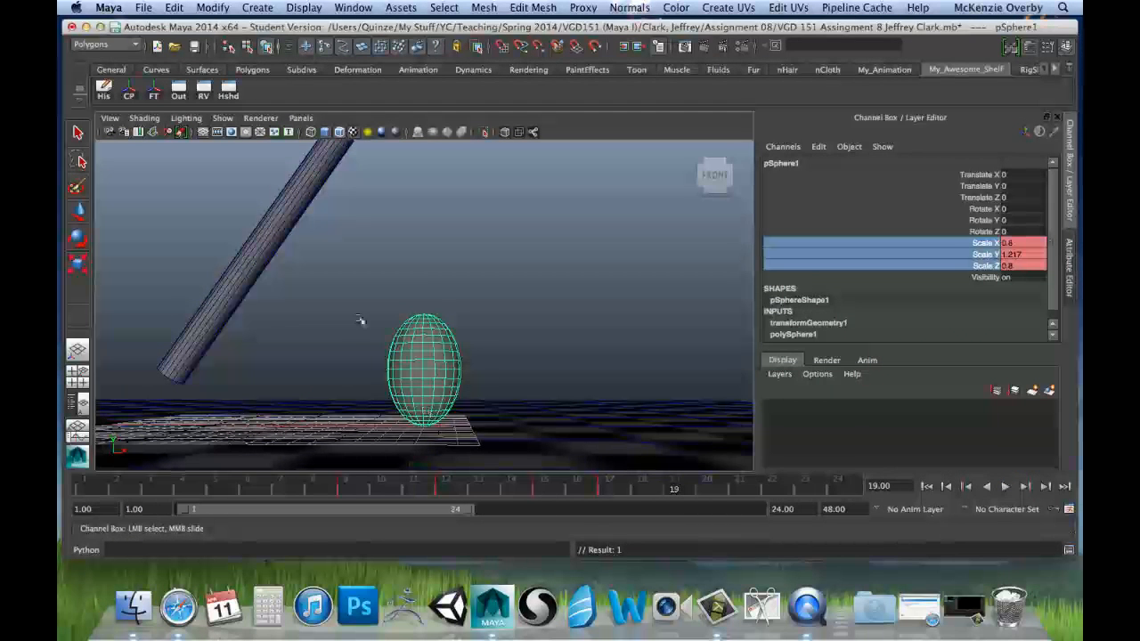
double_click(1022, 243)
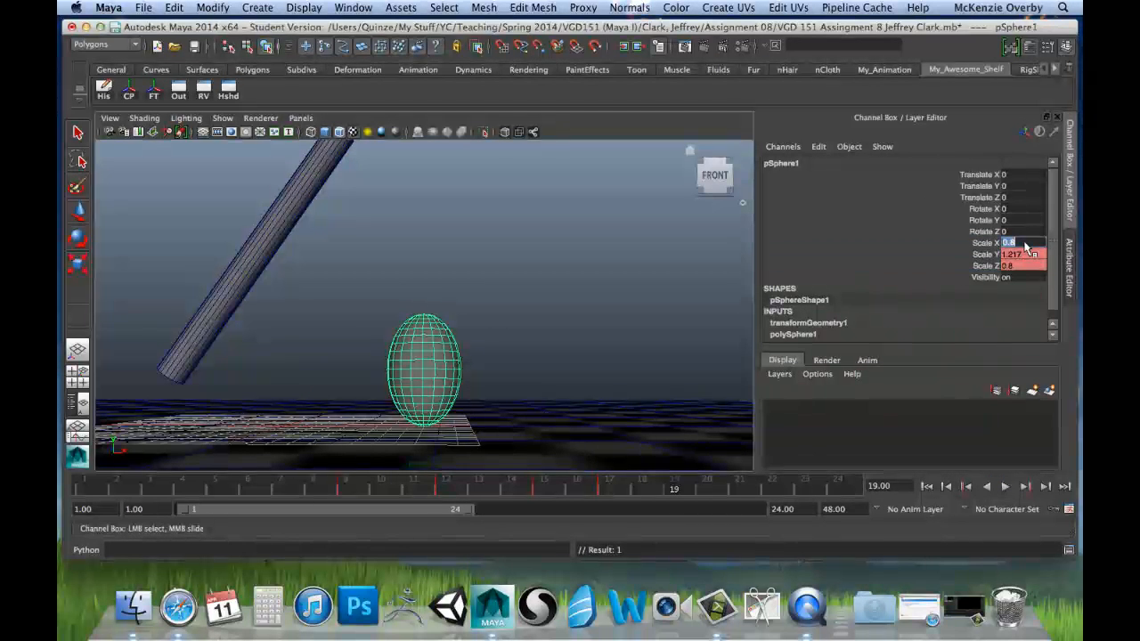
type("1")
key("Tab")
type("1")
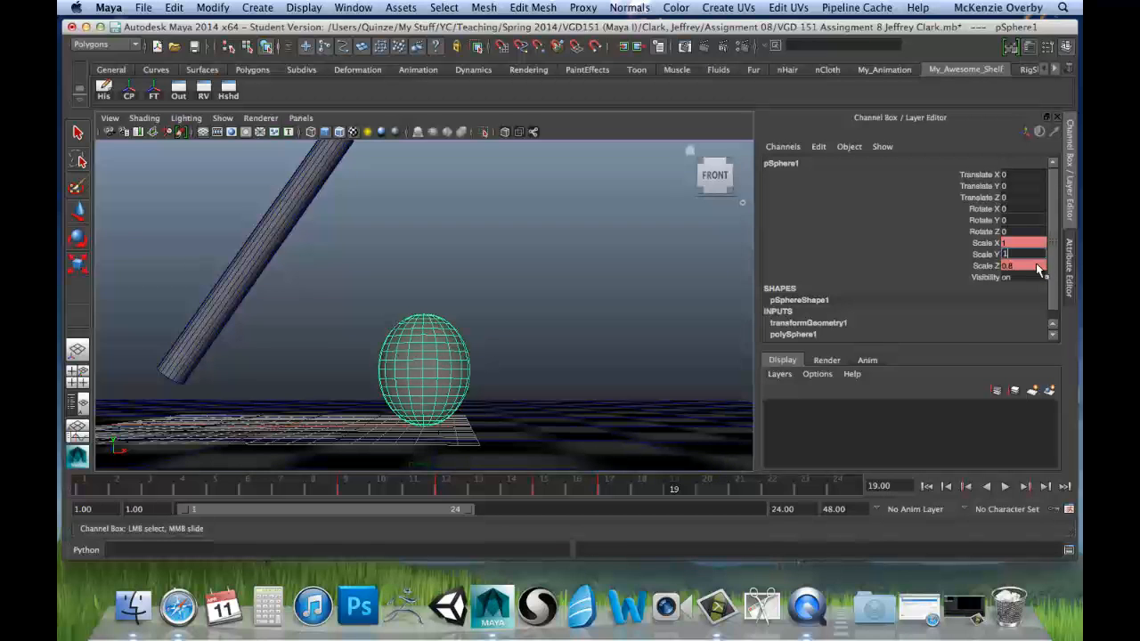
key("Tab")
type("1")
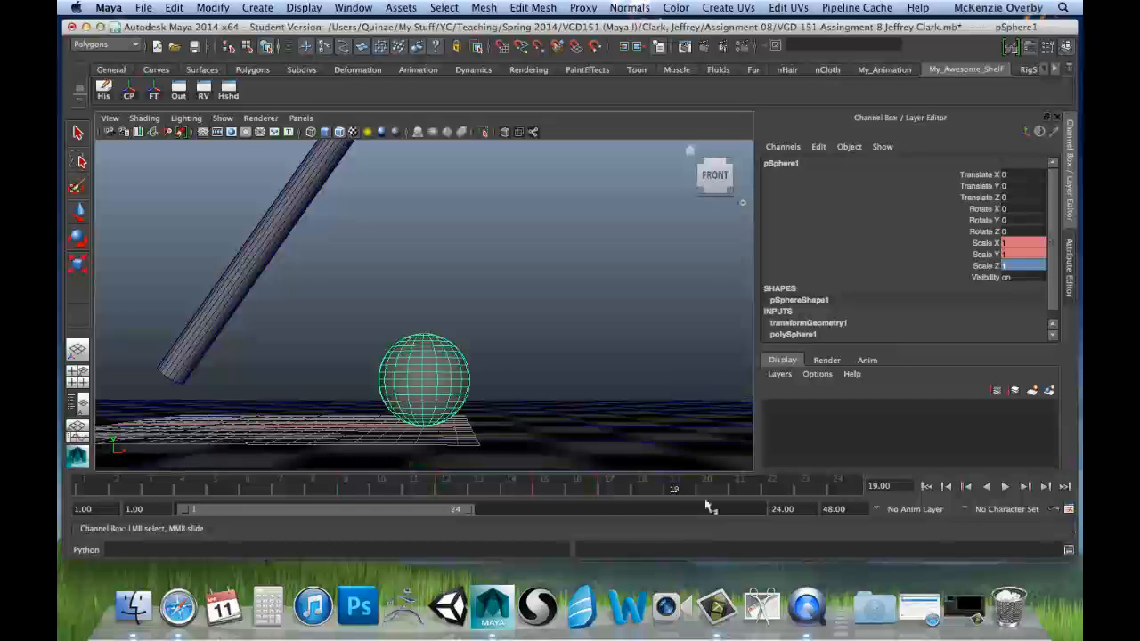
left_click_drag(1005, 243, 997, 267)
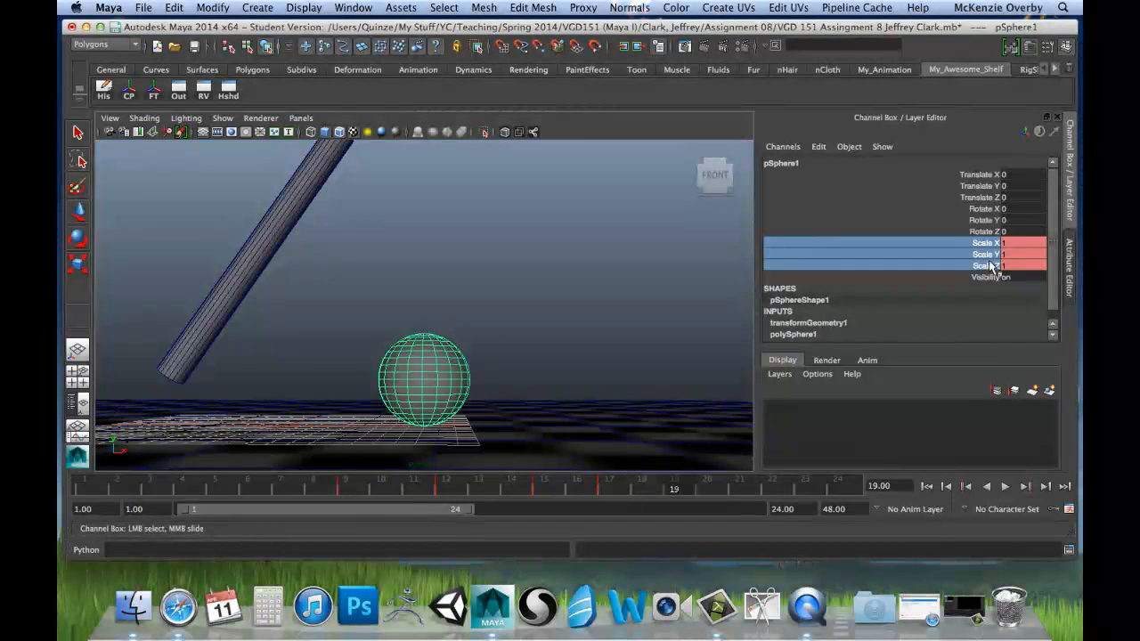
right_click(990, 263)
left_click(977, 39)
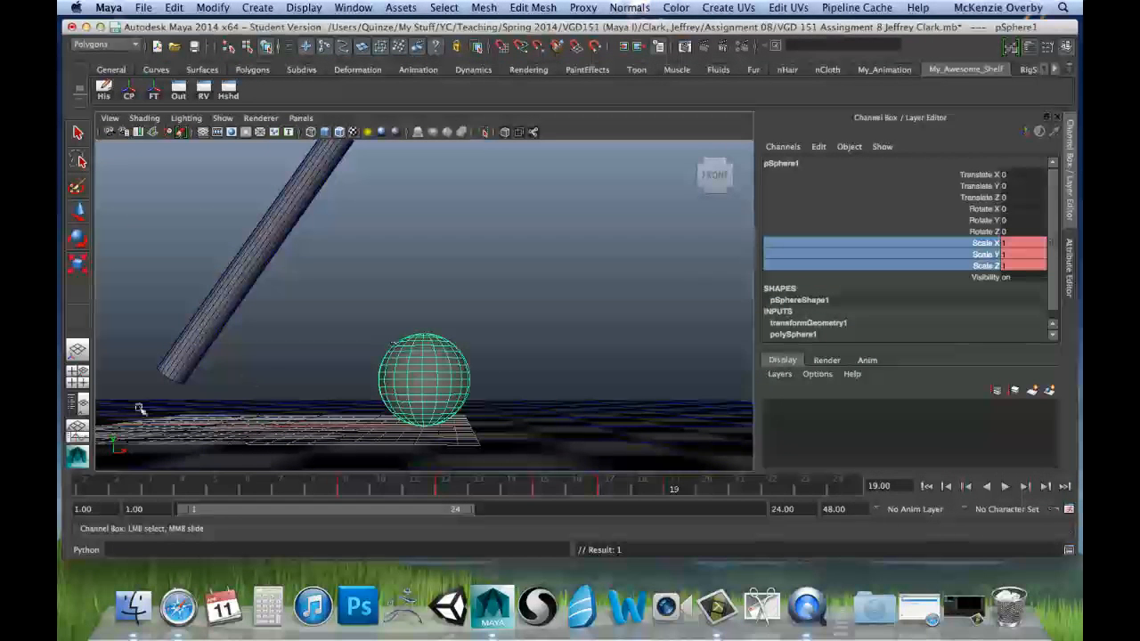
Step: Check the sphere's recovery timing by scrubbing and move its scale key from frame 19 to frame 20
left_click_drag(84, 489, 681, 489)
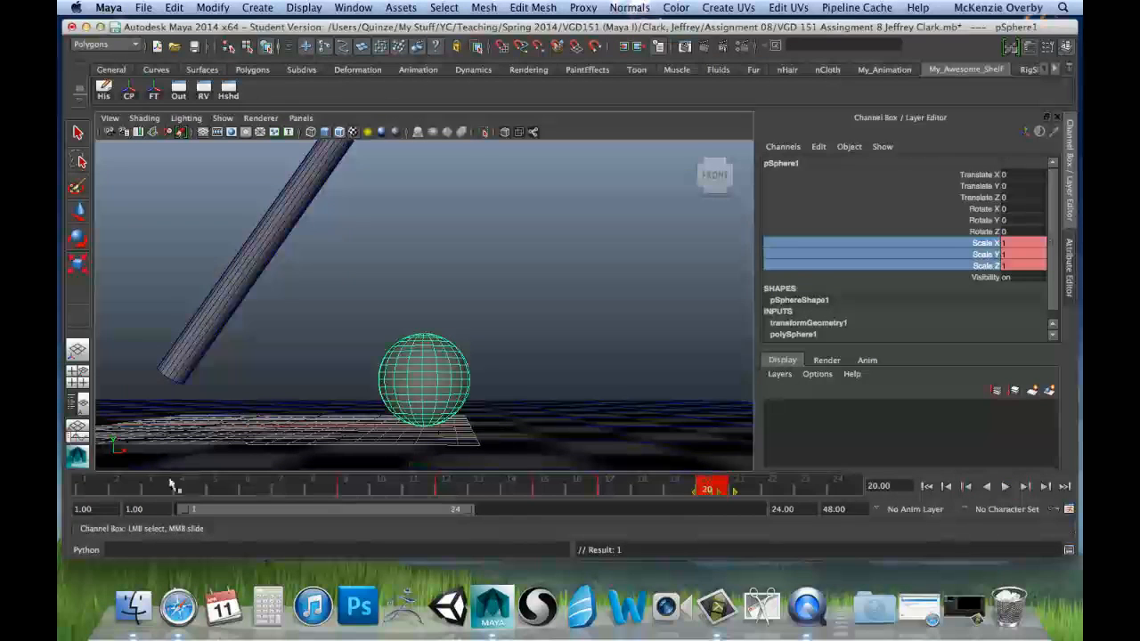
left_click_drag(173, 487, 768, 503)
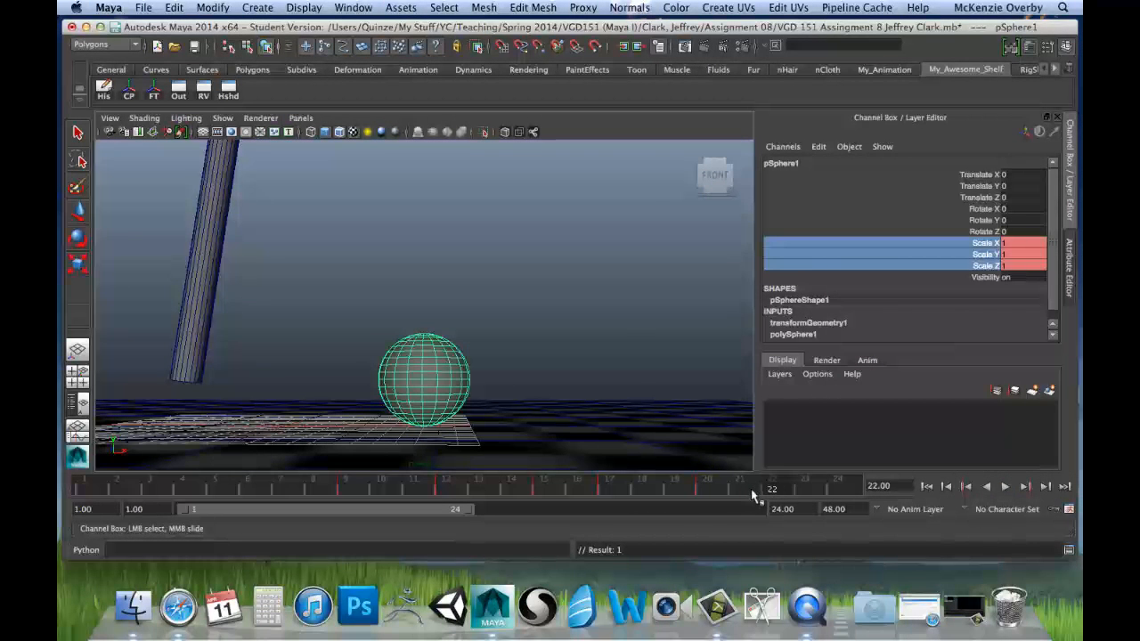
Step: At frame 21, squash the sphere to about 0.875 in Y with Scale X and Z at 1.1, and key all three scale channels
left_click(733, 491)
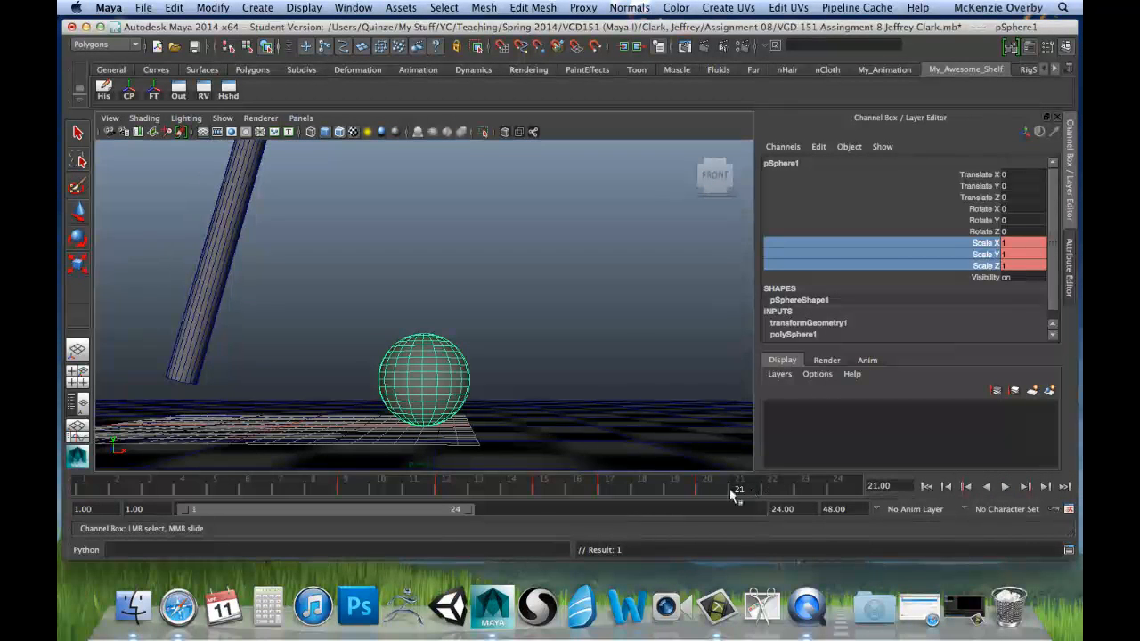
left_click(1010, 256)
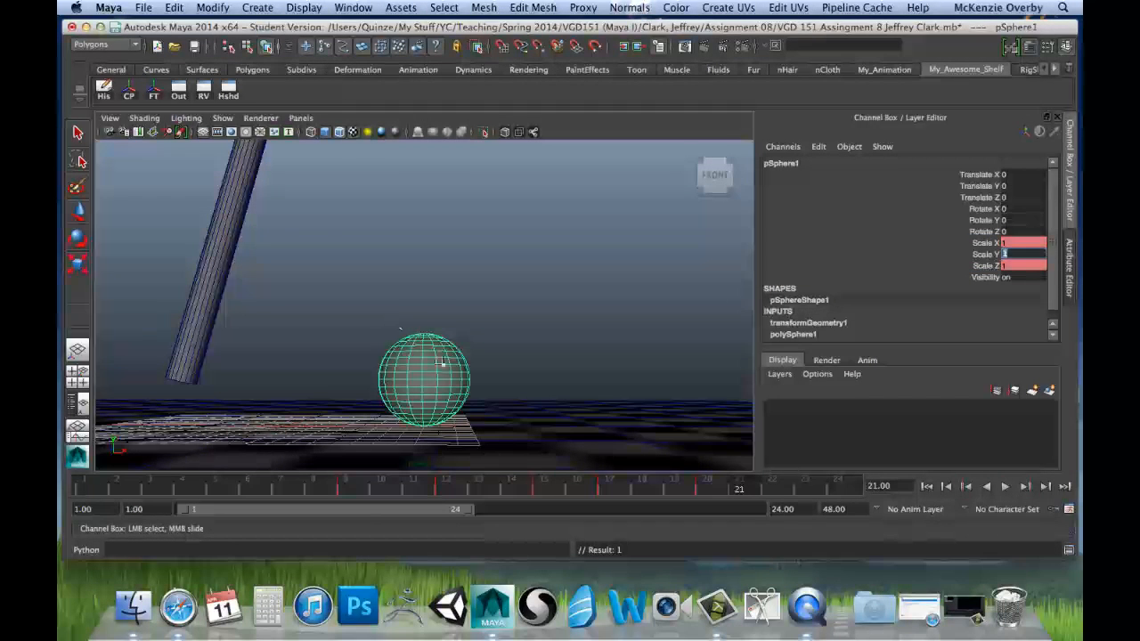
key("r")
left_click_drag(424, 359, 425, 369)
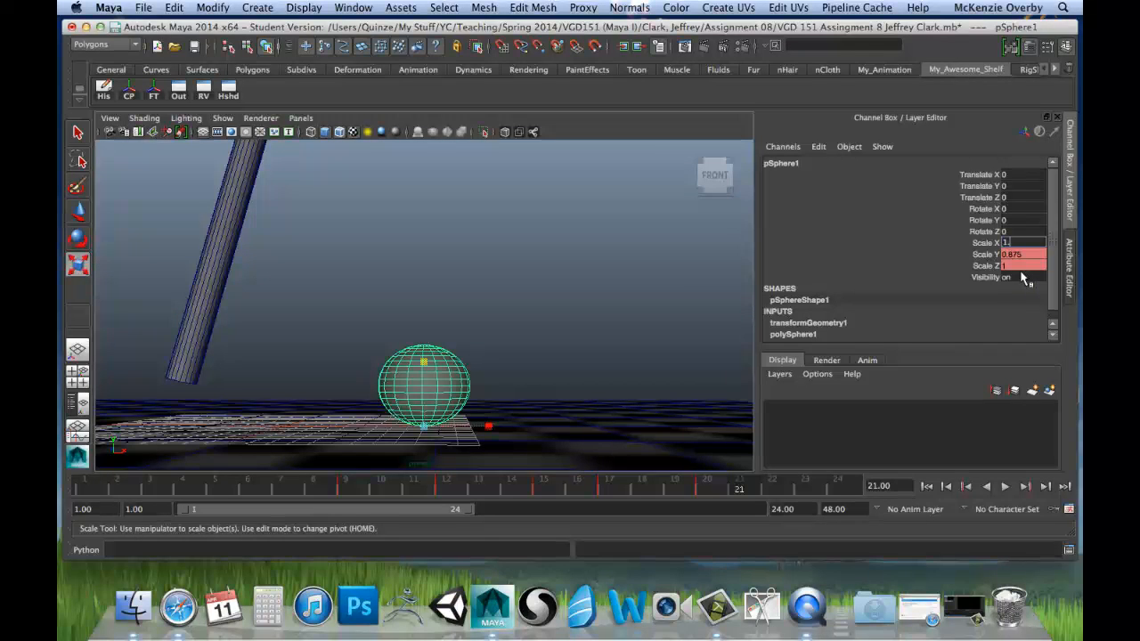
type("1.1")
key("Tab")
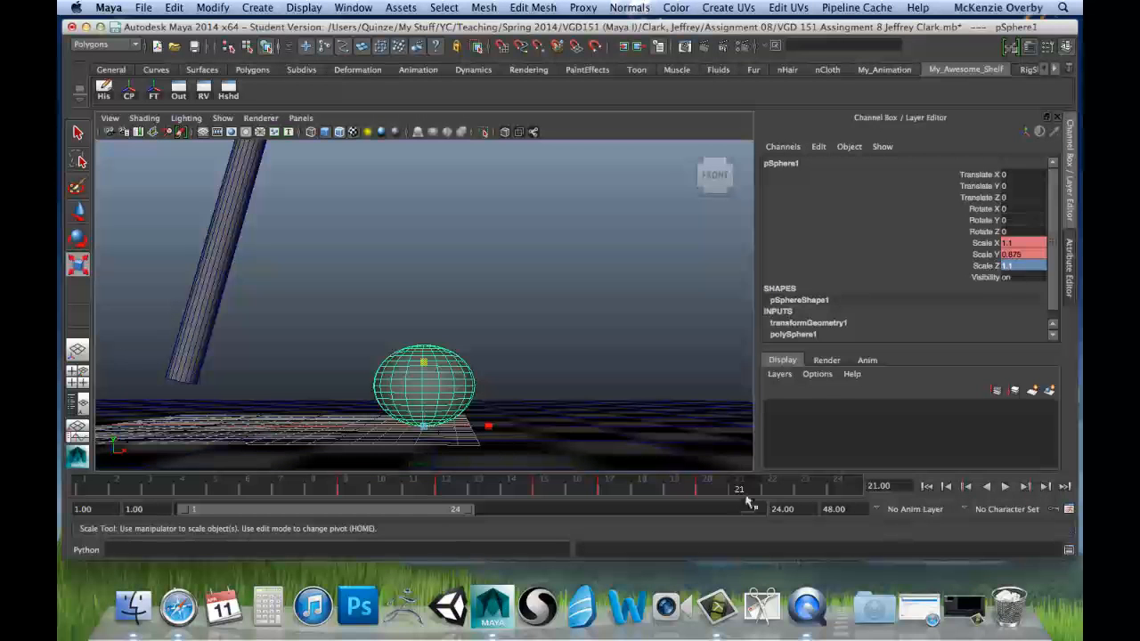
left_click_drag(1005, 242, 1004, 265)
right_click(1004, 263)
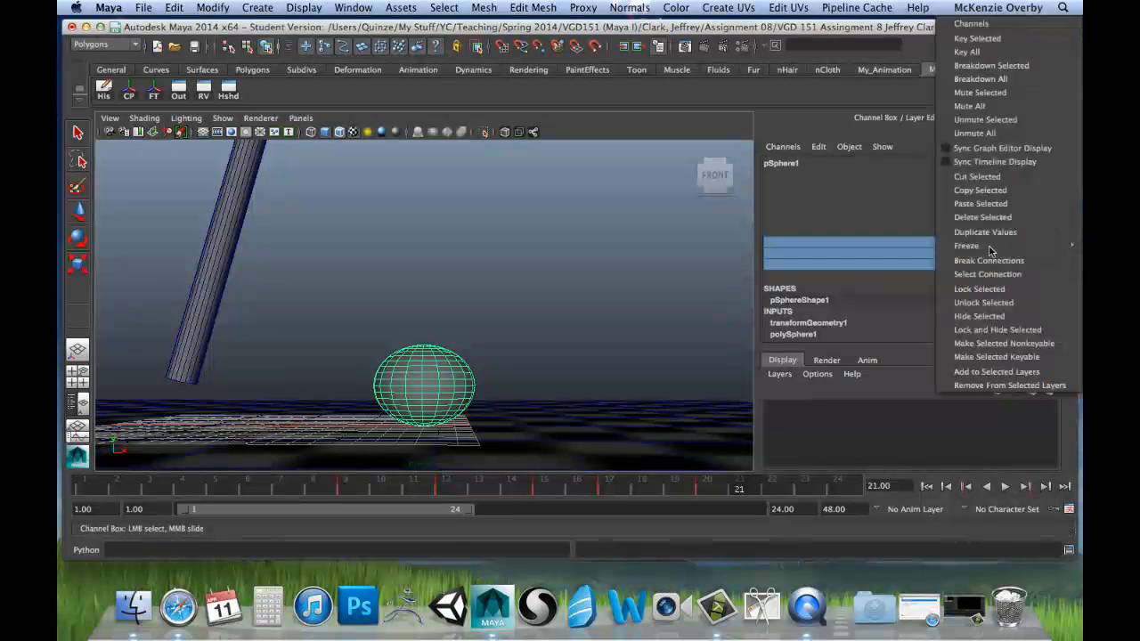
left_click(977, 38)
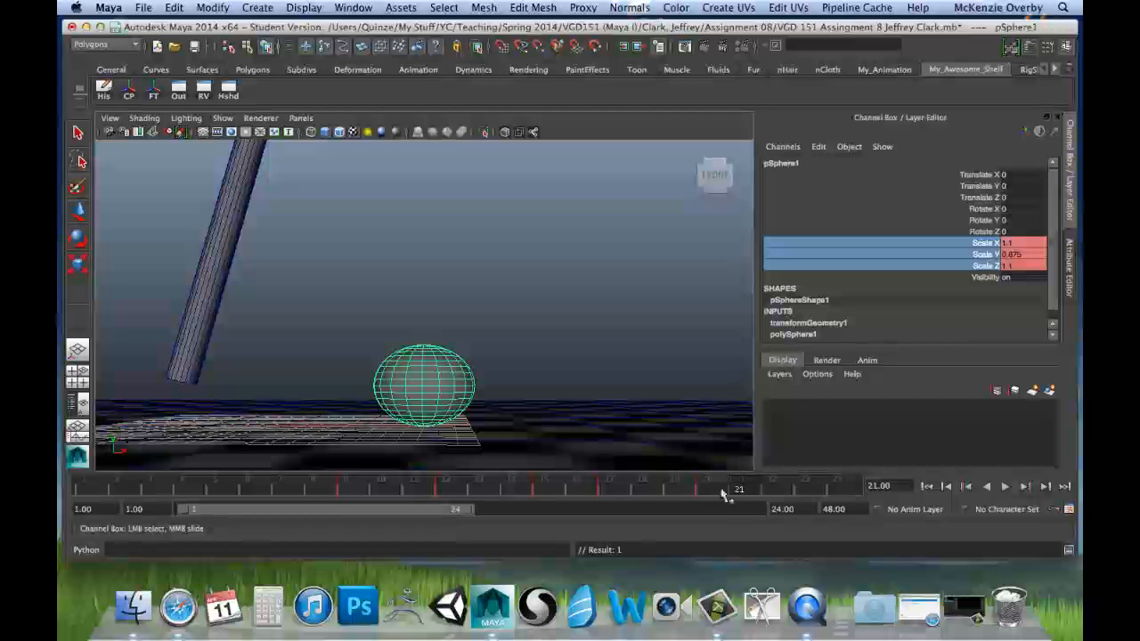
Step: At frame 22, return the sphere's Scale X, Y and Z to 1 and key the three scale channels
left_click(771, 488)
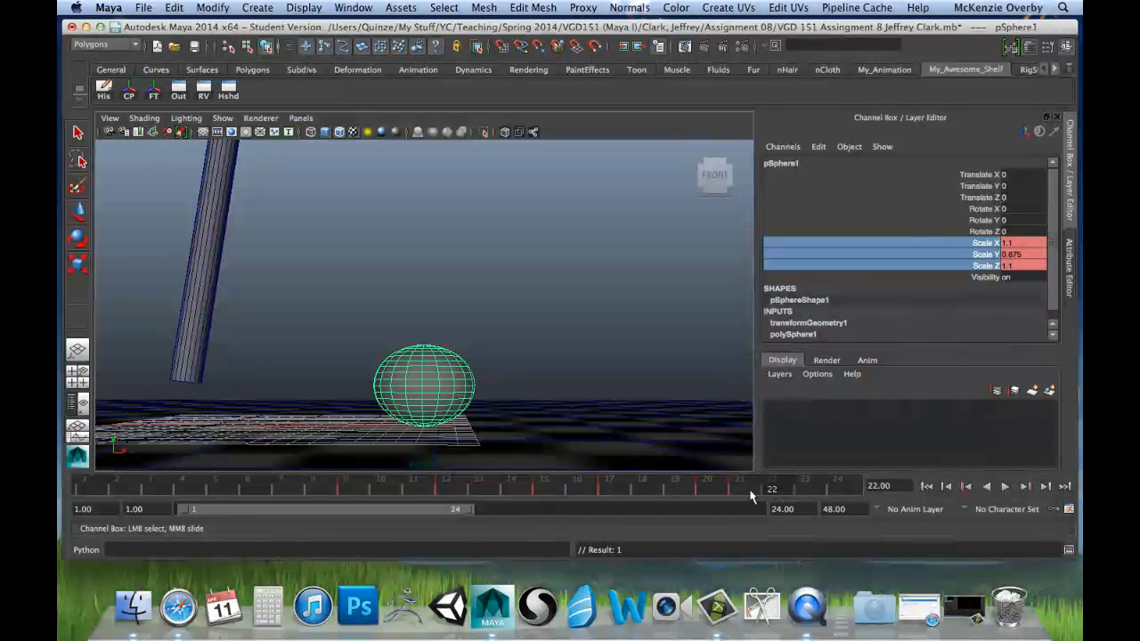
double_click(1041, 243)
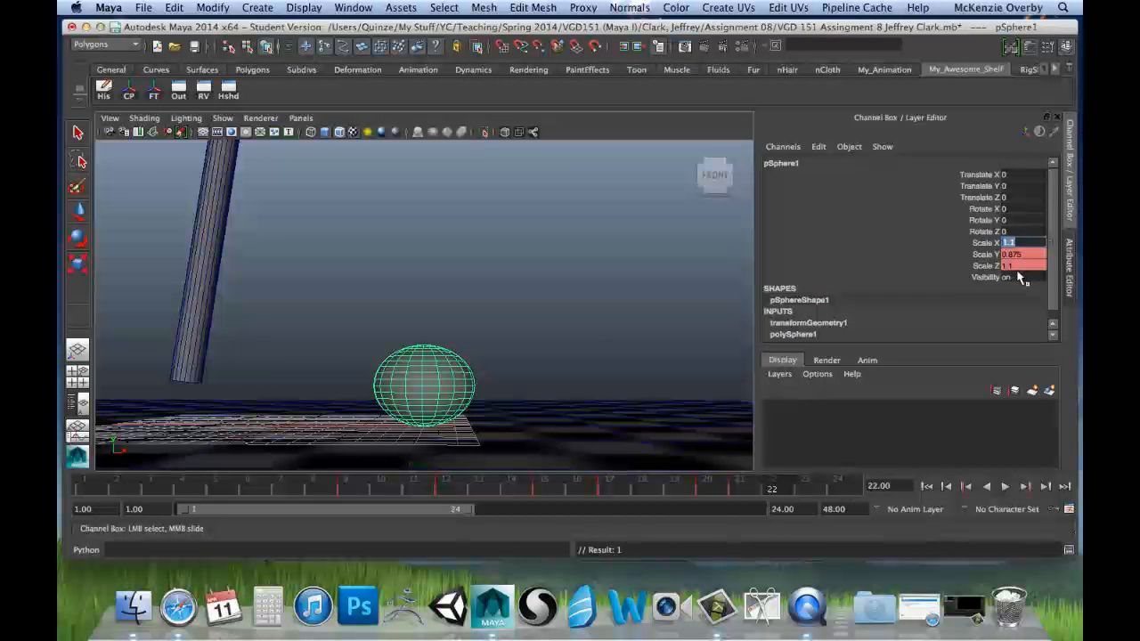
left_click(1035, 255)
type("1")
left_click(1033, 267)
type("1")
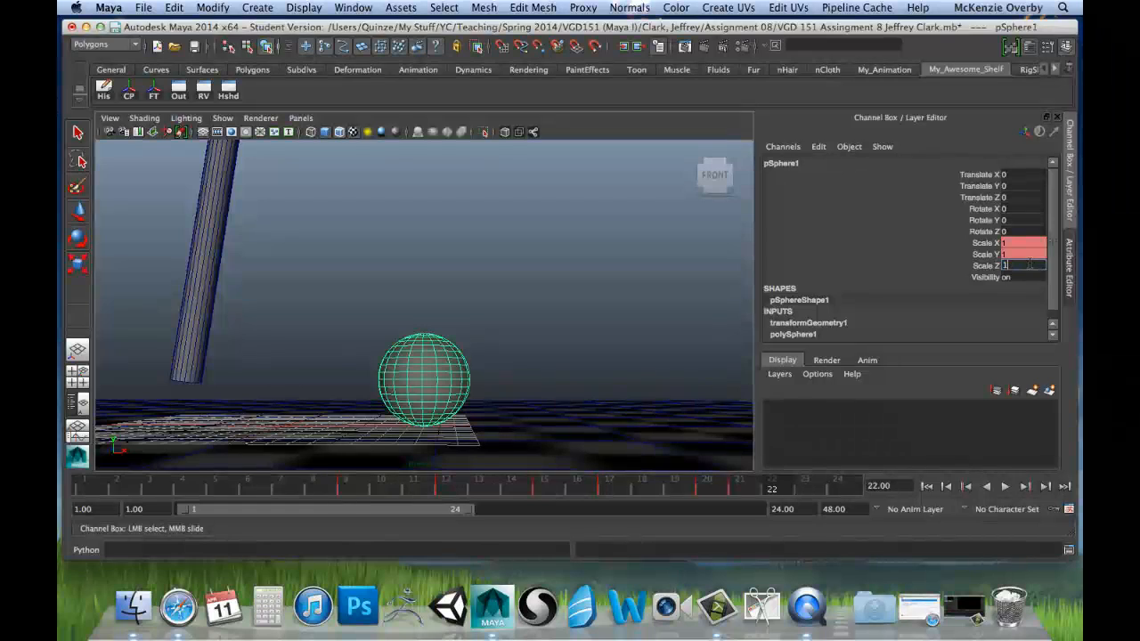
left_click_drag(973, 249, 978, 267)
right_click(979, 267)
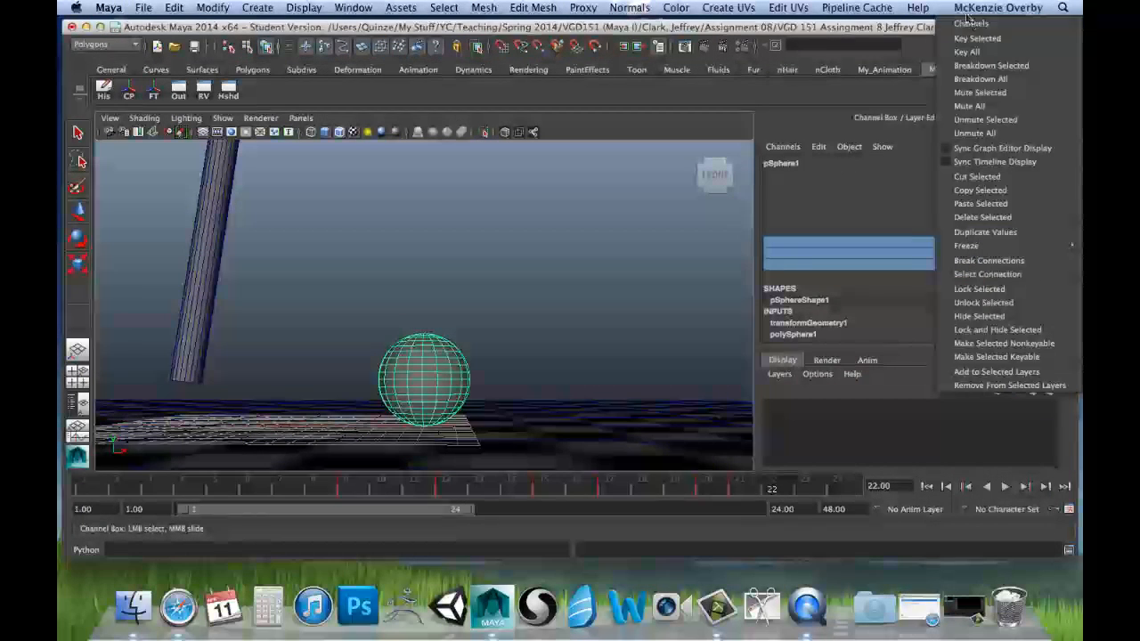
left_click(970, 40)
Step: Scrub and play the animation from frame 1 to 24 to review the squash and stretch, and deselect the sphere
left_click_drag(81, 490, 771, 500)
left_click_drag(80, 493, 834, 488)
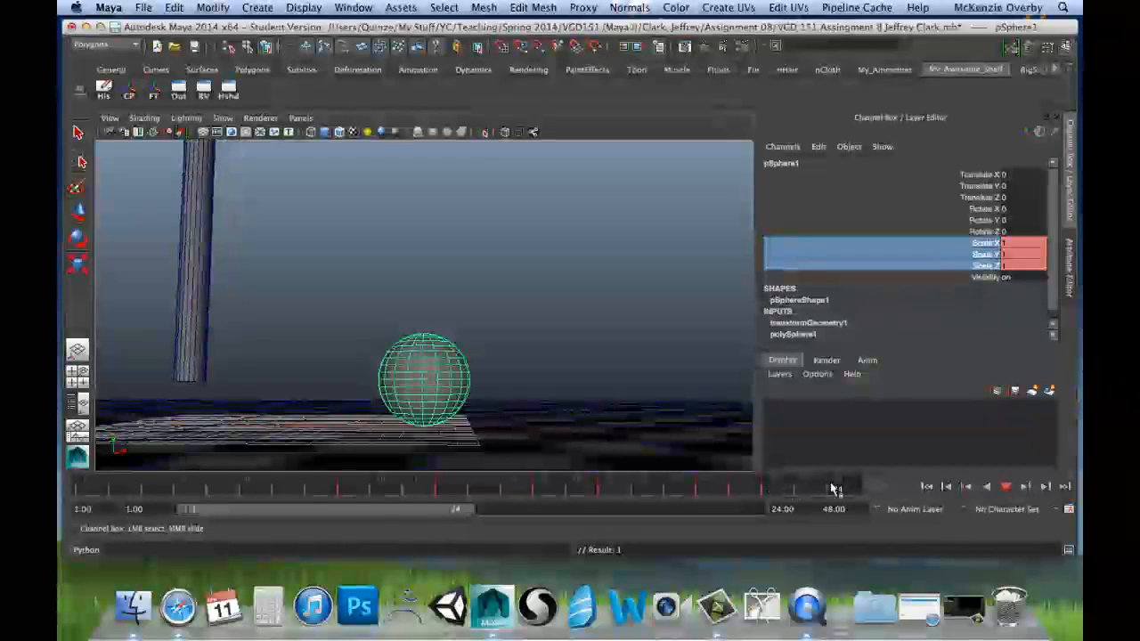
left_click(1006, 486)
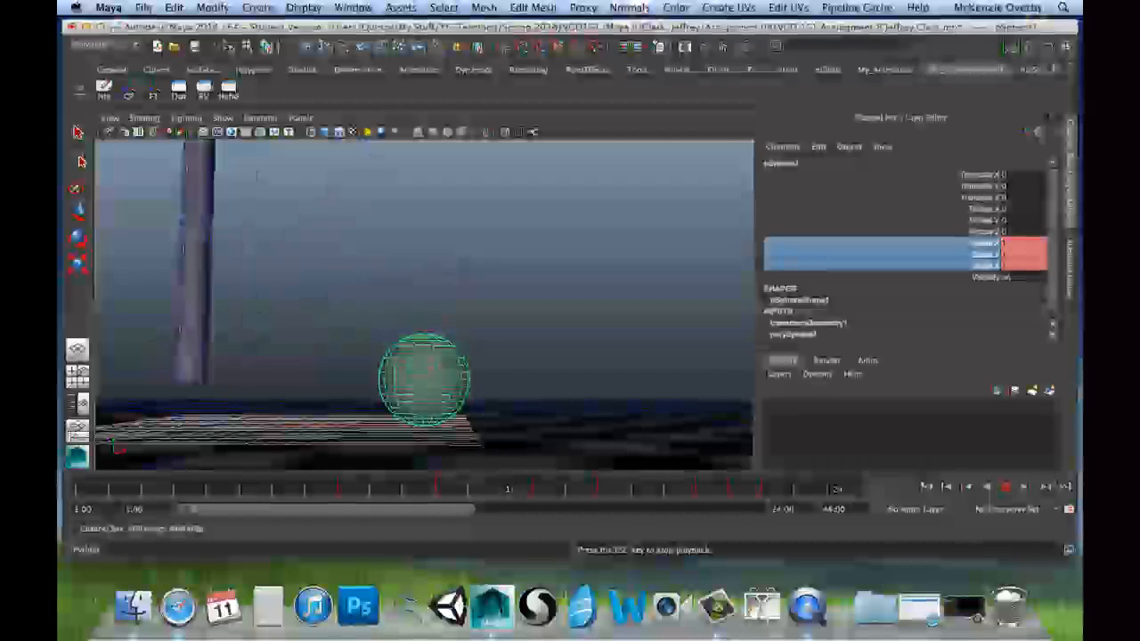
left_click(495, 373)
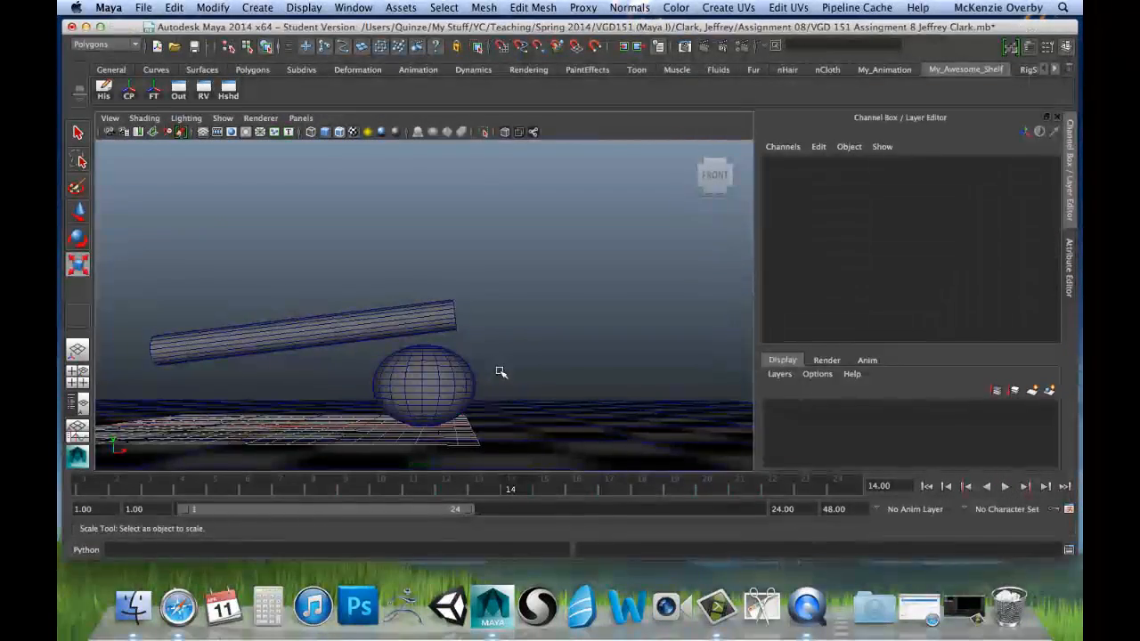
Step: Replay the animation from a raised angle to check the sphere against the floor, and return to frame 1
left_click_drag(513, 326, 486, 334, "alt")
left_click(1005, 486)
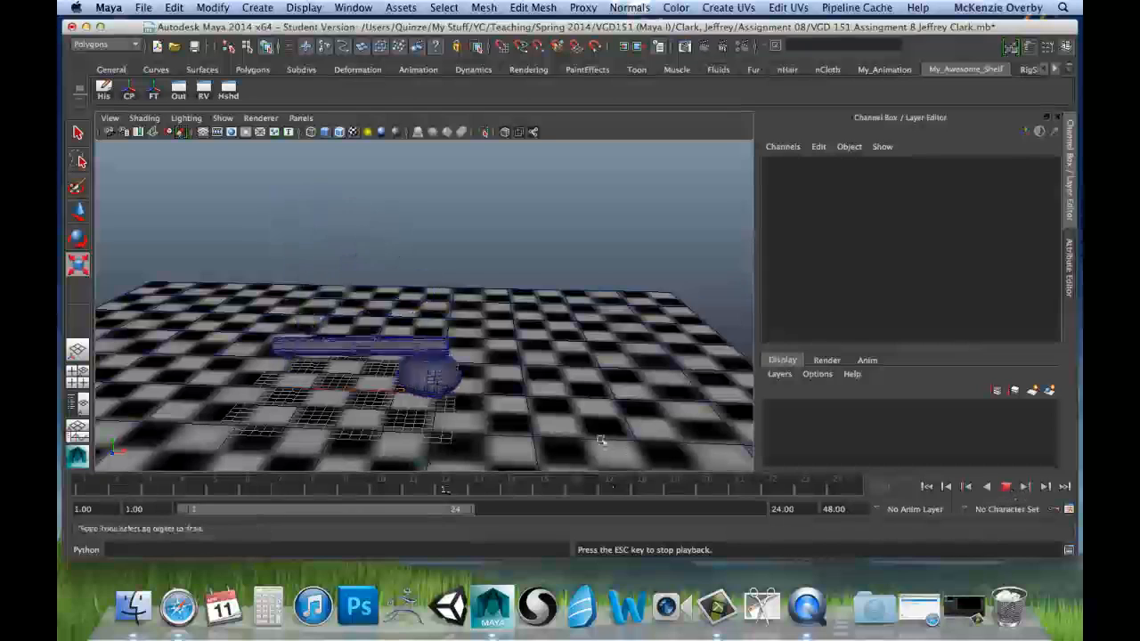
left_click(1004, 486)
left_click_drag(369, 458, 392, 402, "alt")
left_click(131, 491)
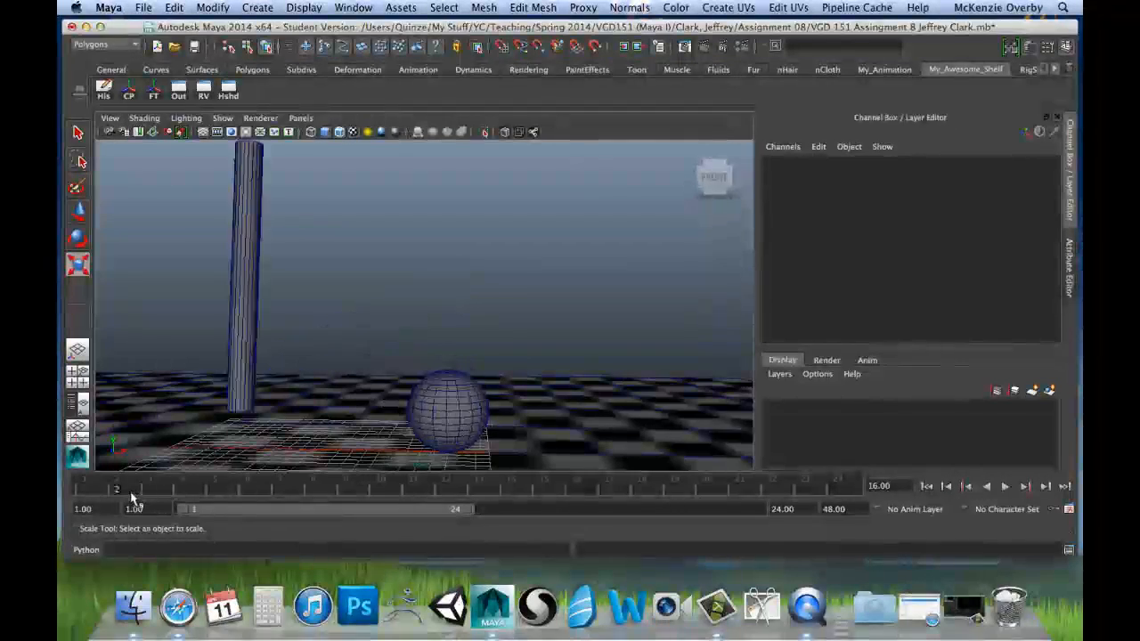
left_click_drag(131, 494, 94, 489)
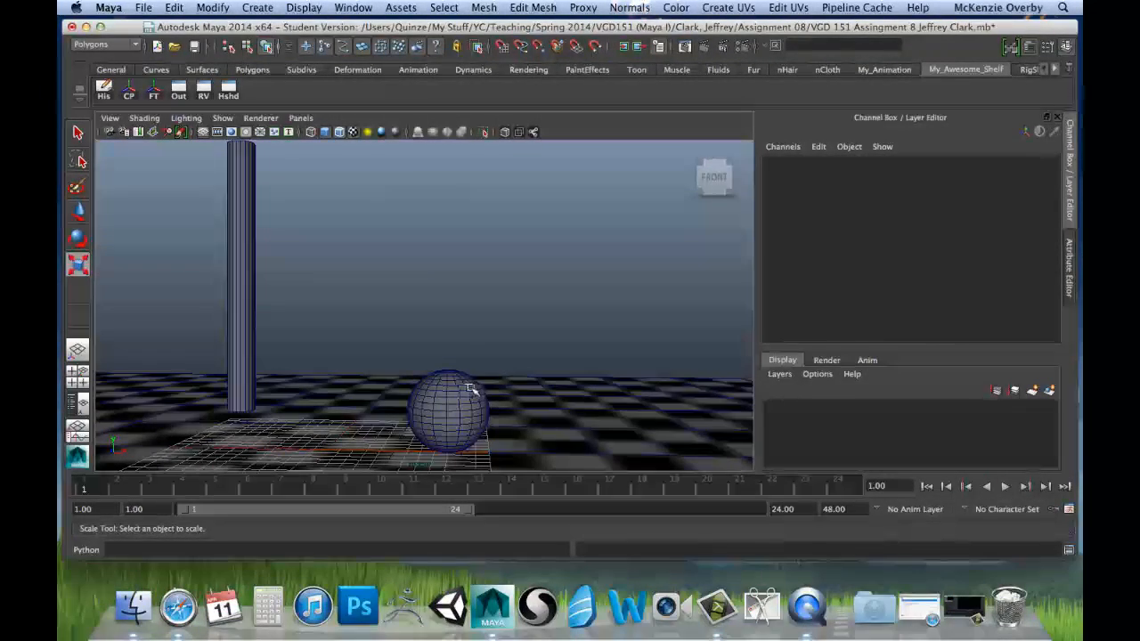